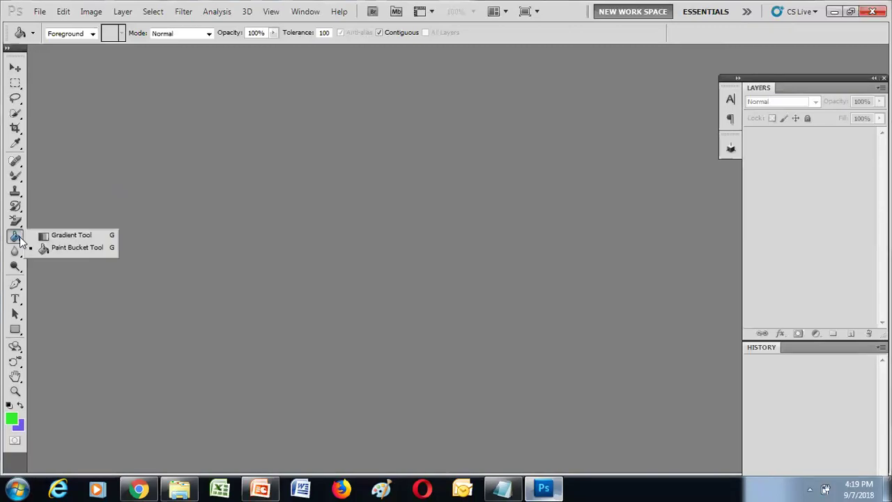
Step: Create a new document named Example with the Facebook-Cover-Picture preset and a white background
left_click(66, 249)
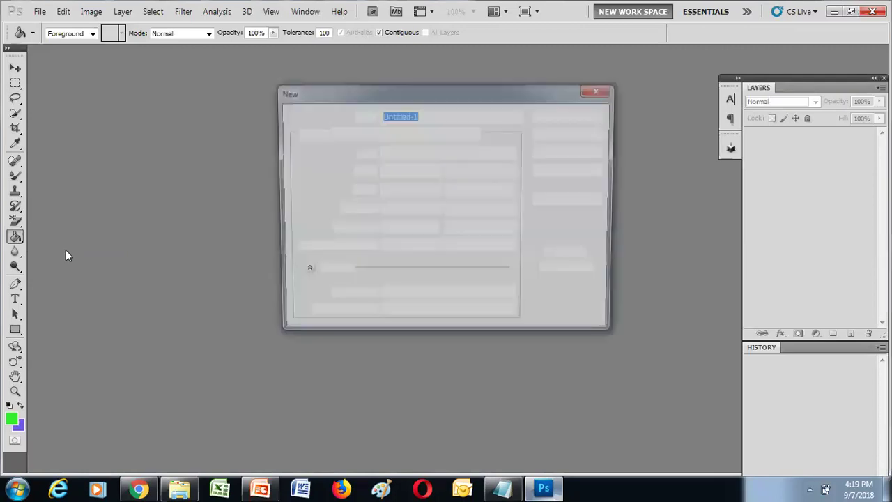
left_click(431, 115)
key("BackSpace")
key("BackSpace")
key("BackSpace")
key("BackSpace")
key("BackSpace")
key("BackSpace")
key("BackSpace")
key("BackSpace")
key("BackSpace")
key("BackSpace")
type("Example")
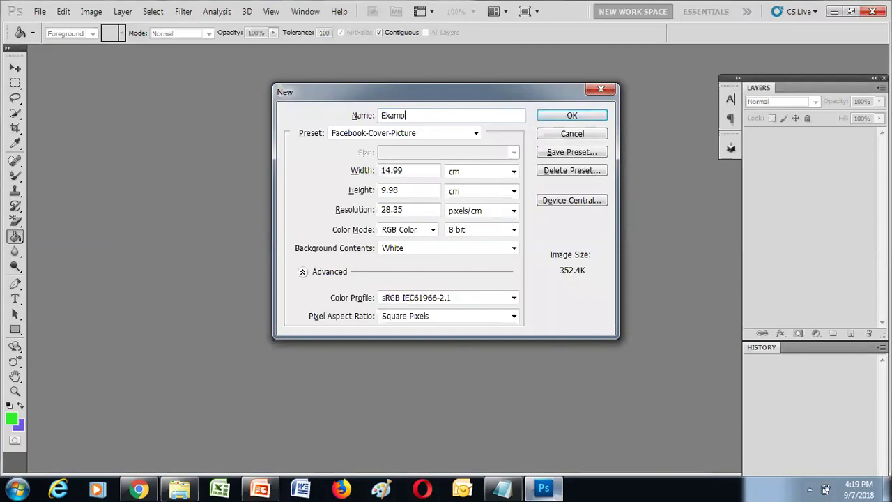
left_click(581, 116)
Step: Draw a horizontal linear rainbow gradient across the middle half of the white canvas using the Gradient tool
left_click(15, 237)
left_click(58, 237)
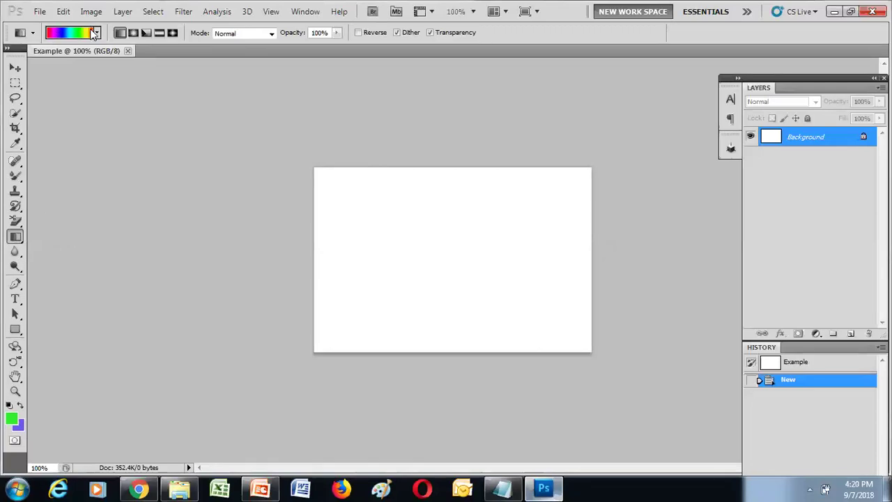
left_click_drag(368, 260, 504, 260)
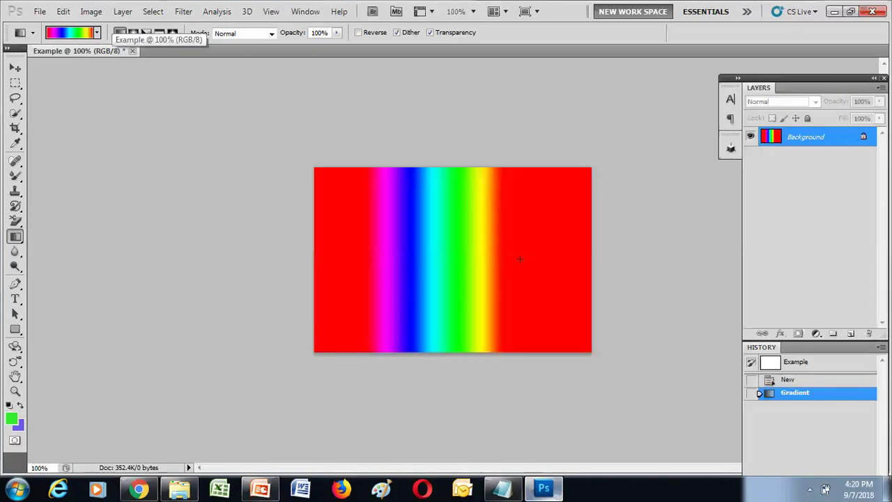
key("ctrl+plus")
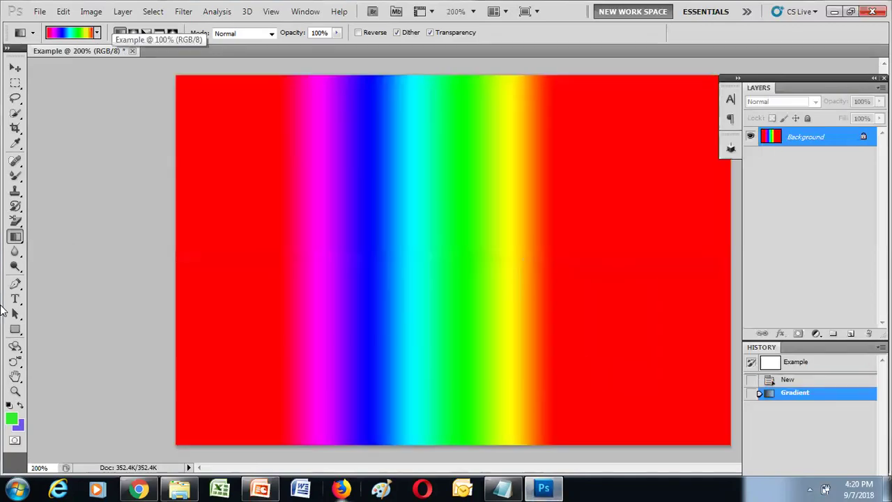
Step: Fill only the left red area with the green foreground color using the Paint Bucket with Contiguous enabled
right_click(15, 237)
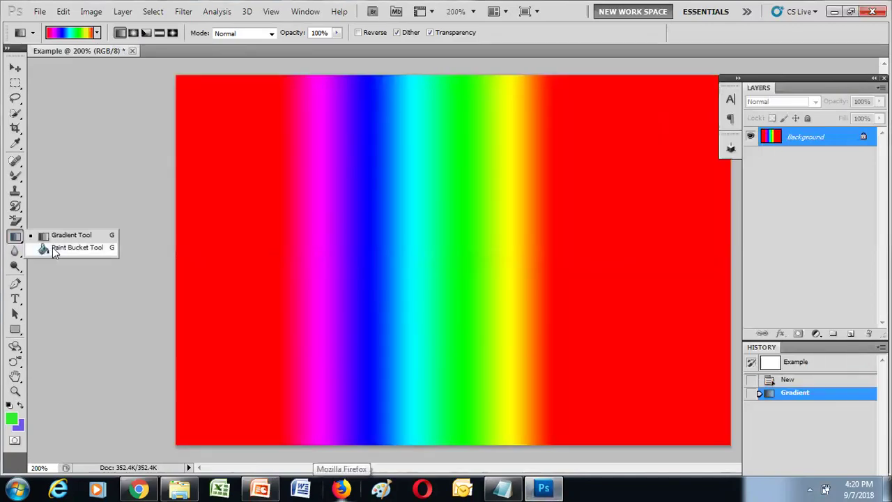
left_click(54, 248)
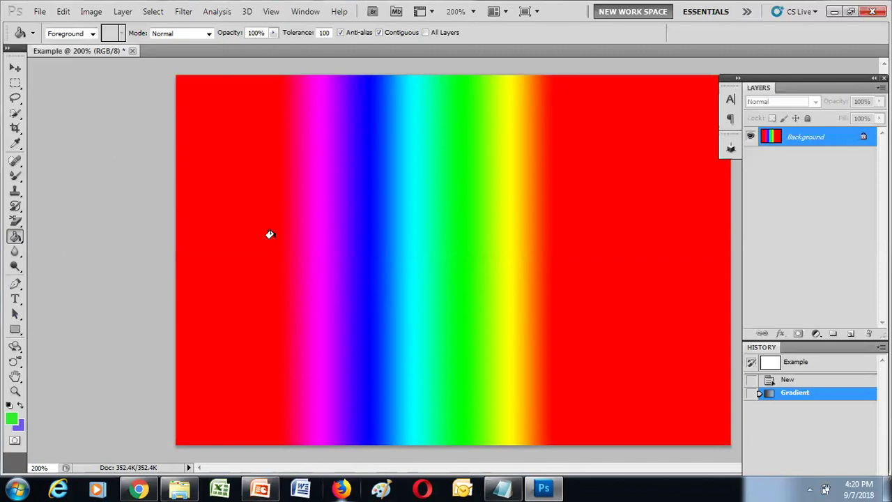
right_click(15, 237)
left_click(70, 249)
left_click(325, 32)
left_click(227, 194)
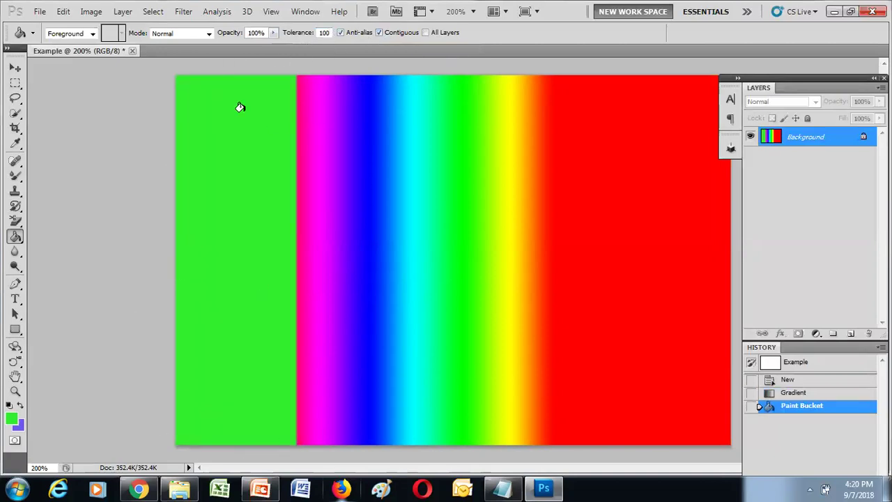
Step: Undo the last fill and fill both red areas with the green foreground color at once, with Contiguous turned off
left_click(380, 32)
key("ctrl+z")
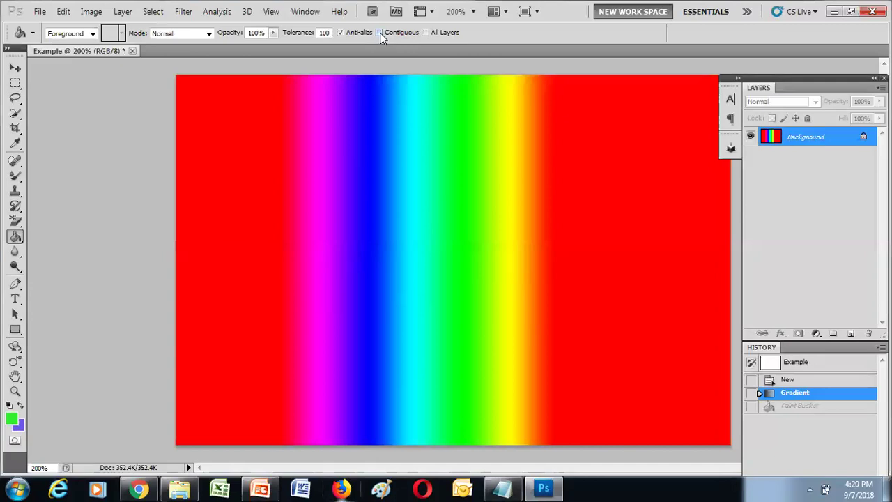
left_click(268, 176)
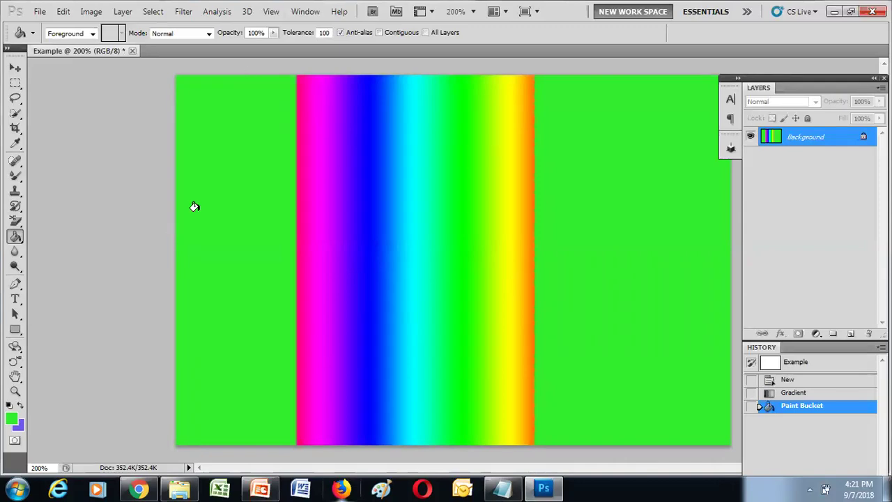
left_click(15, 237)
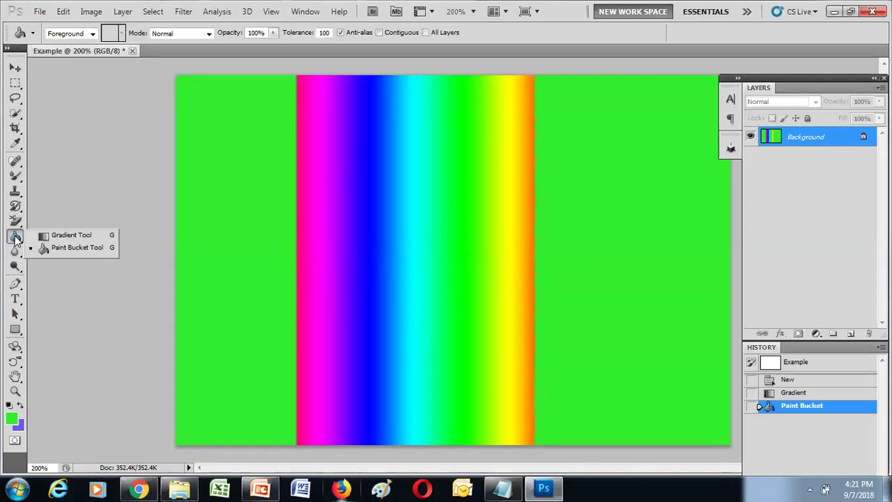
left_click(60, 250)
left_click(262, 5)
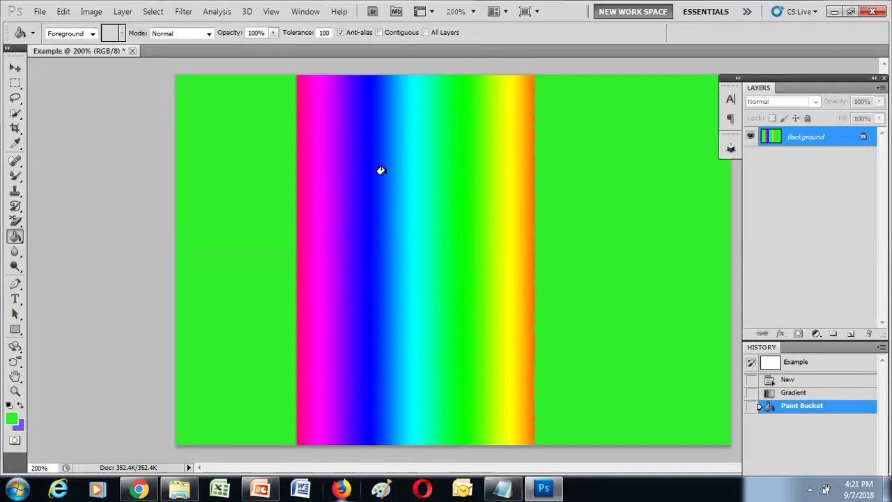
left_click(91, 34)
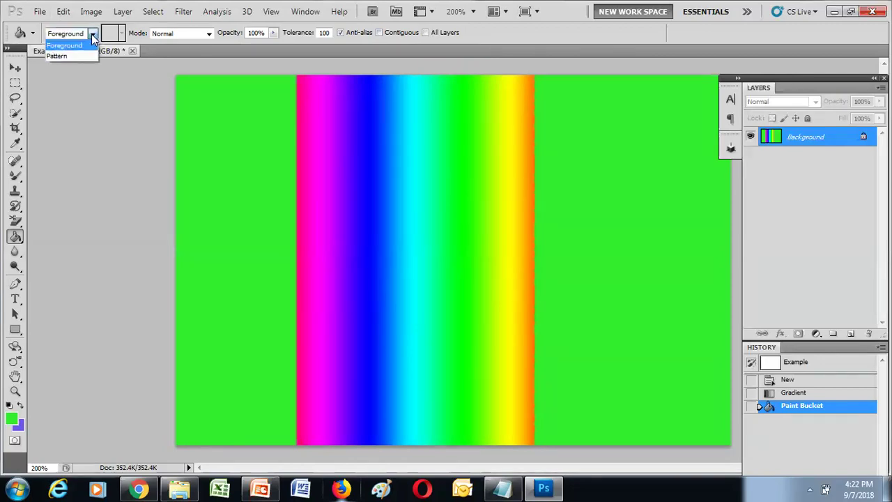
left_click(91, 34)
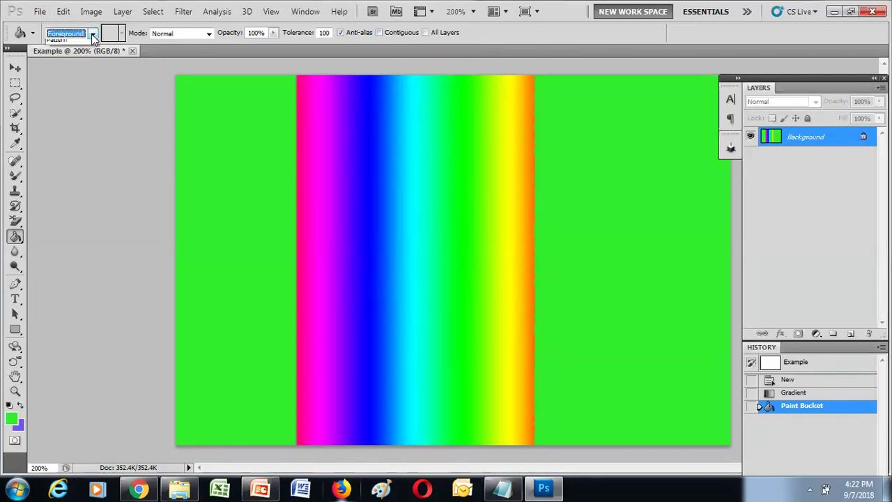
left_click(91, 34)
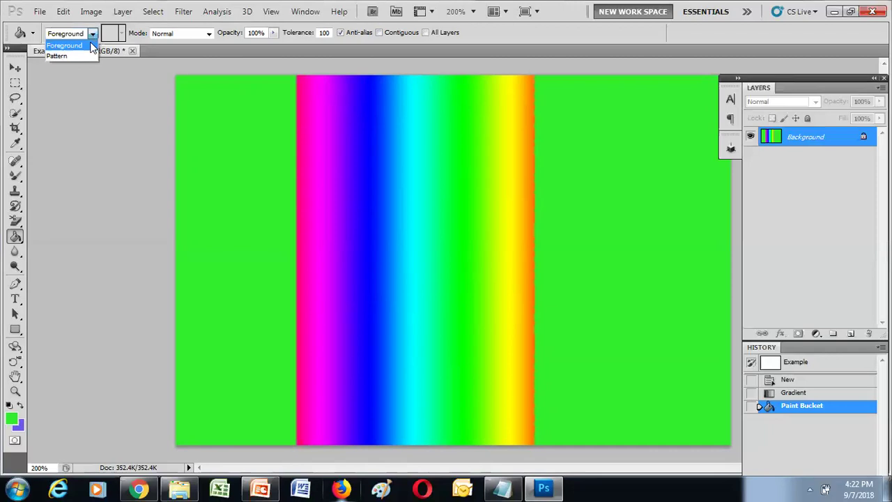
left_click(88, 46)
left_click(92, 34)
left_click(88, 46)
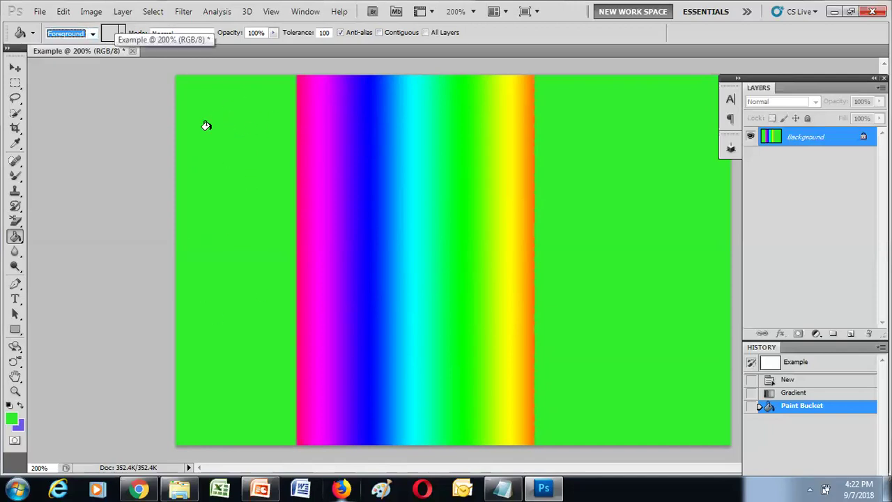
Step: Switch the Paint Bucket's fill source to Pattern and back to Foreground
left_click(94, 34)
left_click(57, 53)
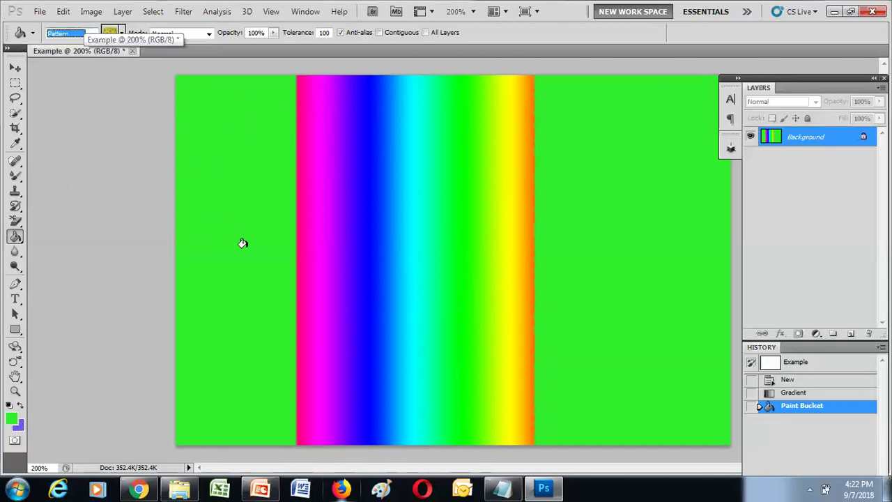
left_click(93, 34)
left_click(81, 56)
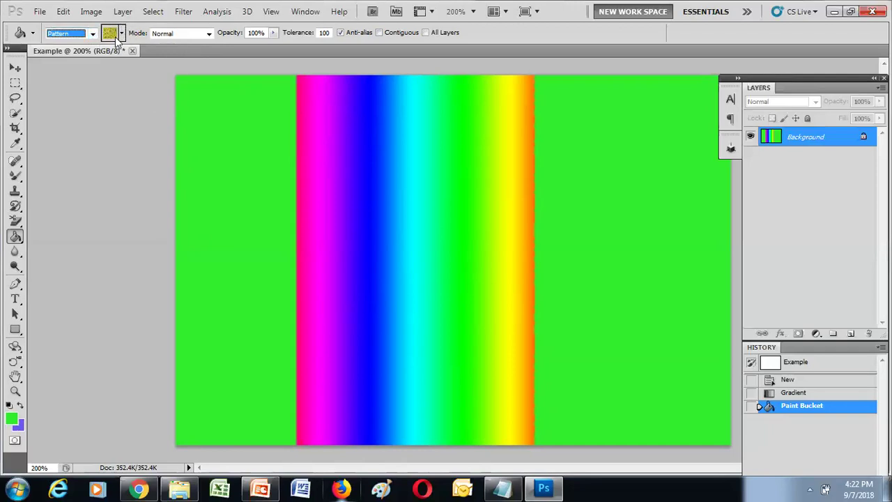
left_click(89, 33)
left_click(81, 46)
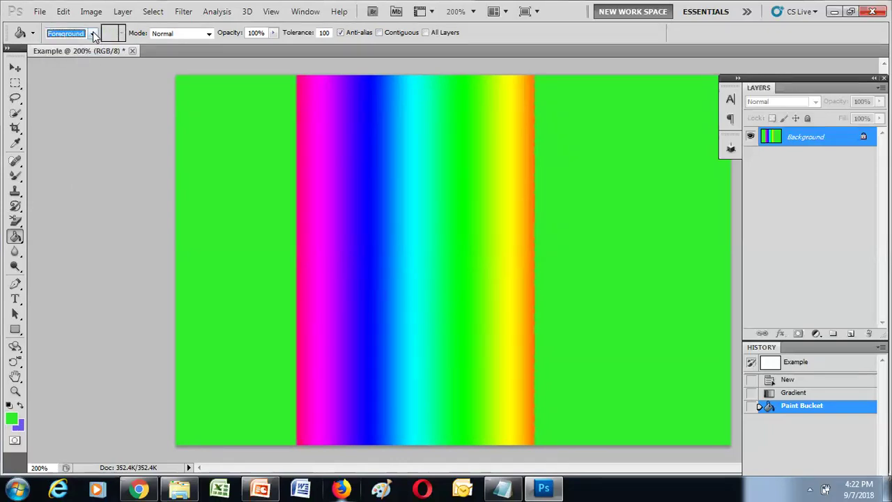
Step: Set the fill source to Pattern and fill all green areas with the multicolored striped pattern, with Contiguous off
left_click(94, 36)
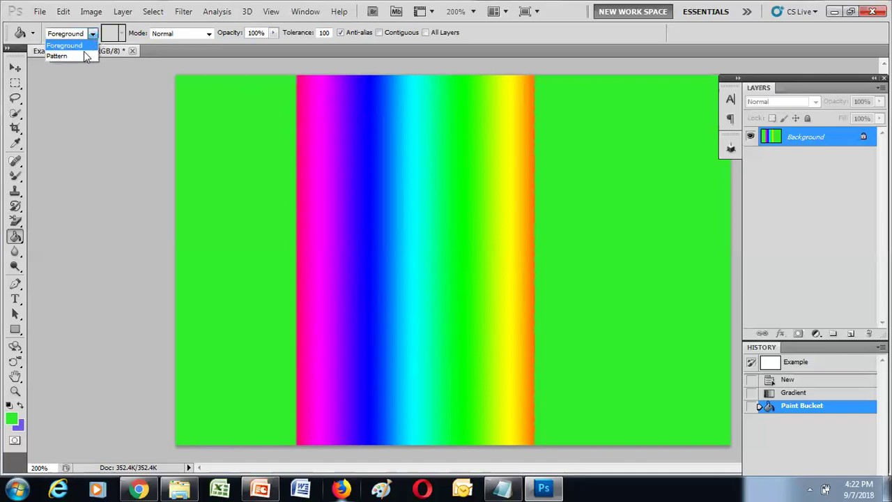
left_click(82, 57)
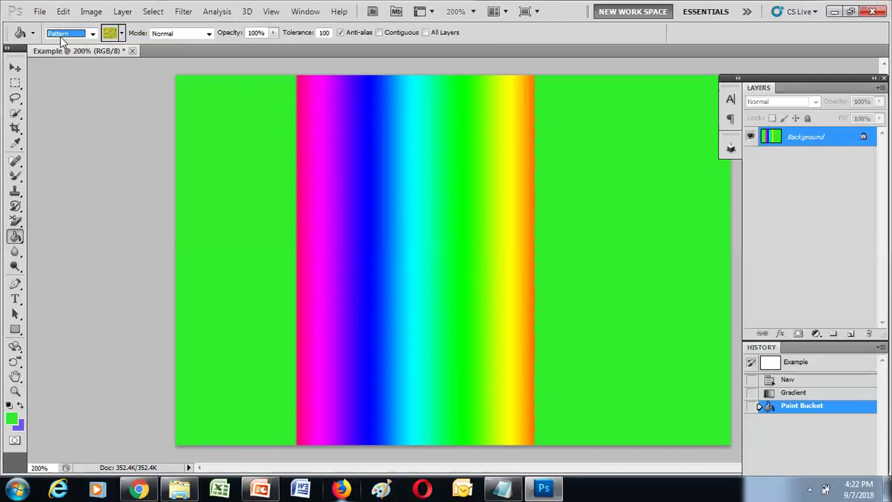
left_click(122, 33)
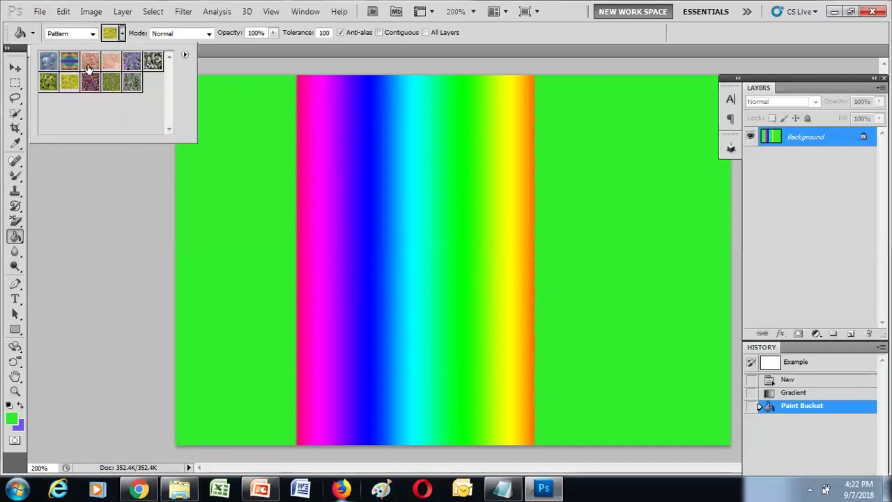
left_click(185, 56)
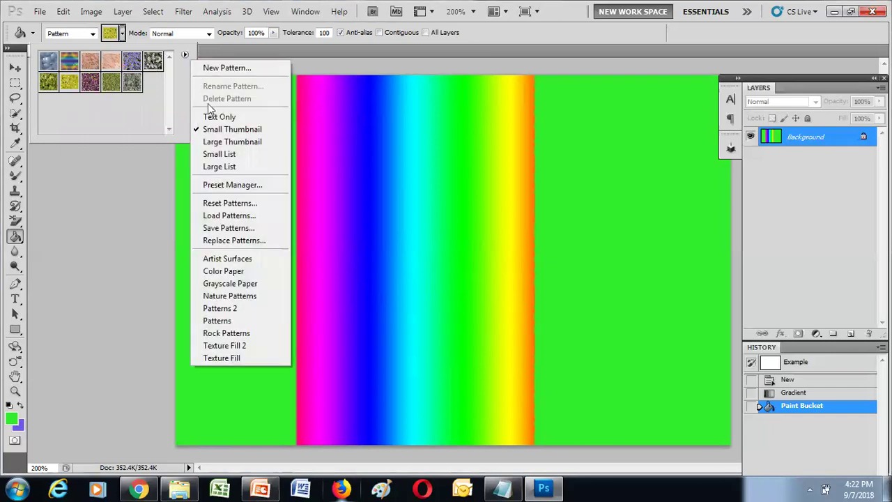
left_click(113, 112)
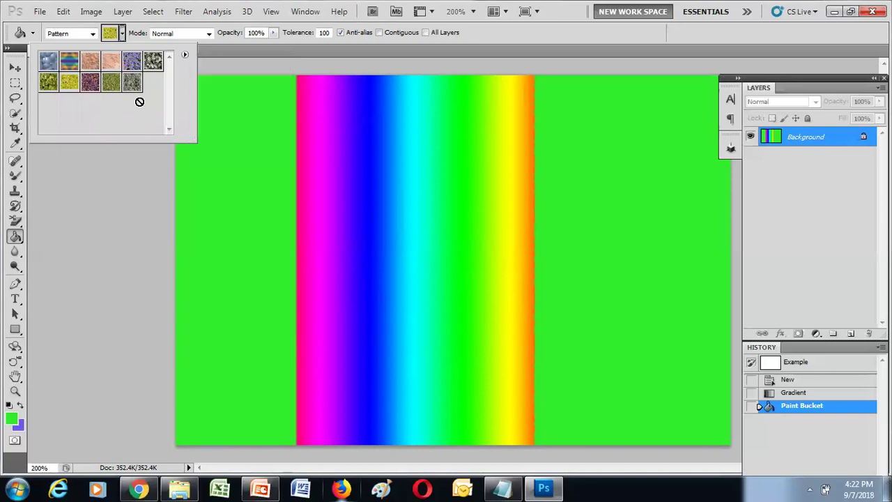
left_click(69, 63)
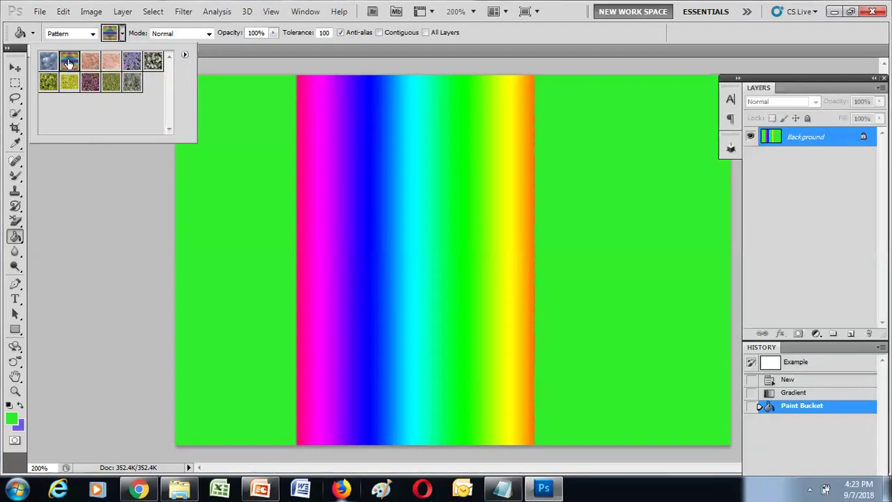
left_click(235, 177)
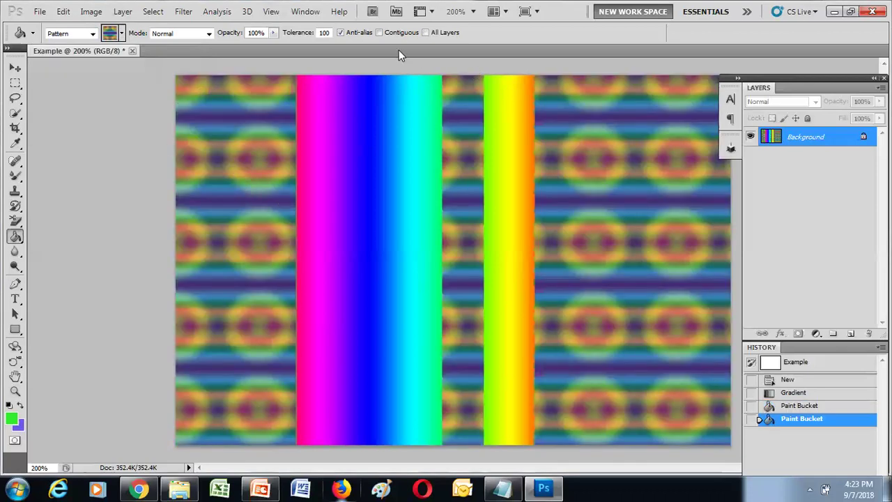
Step: Undo the last pattern fill and apply the same pattern only to the left green area, with Contiguous turned on
key("ctrl+z")
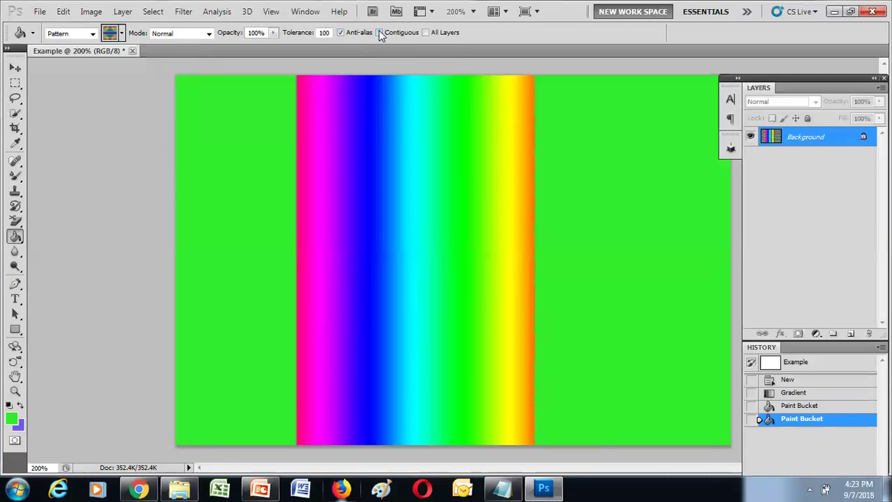
left_click(379, 32)
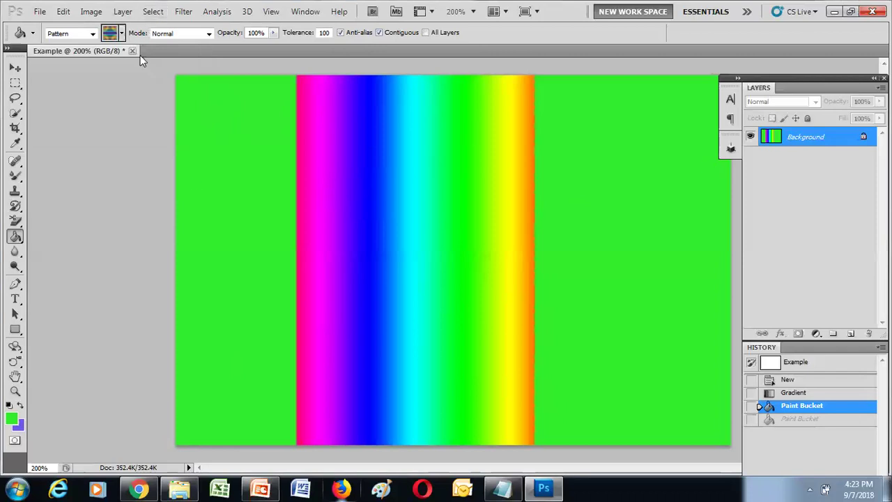
left_click(197, 188)
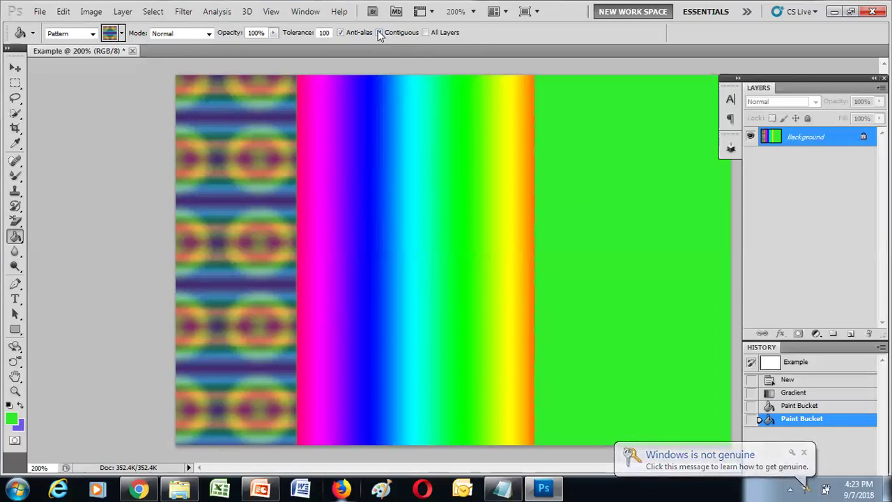
Step: Fill the magenta band beside the striped pattern with the green leaf pattern
left_click(121, 33)
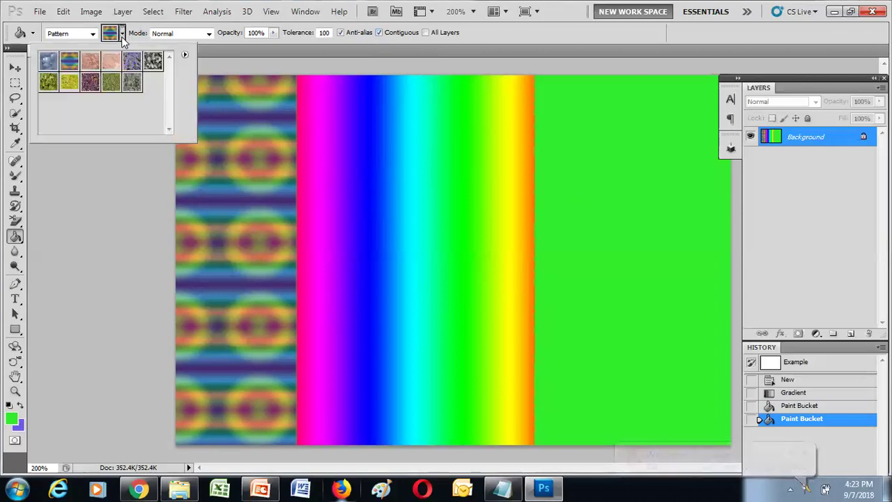
left_click(46, 85)
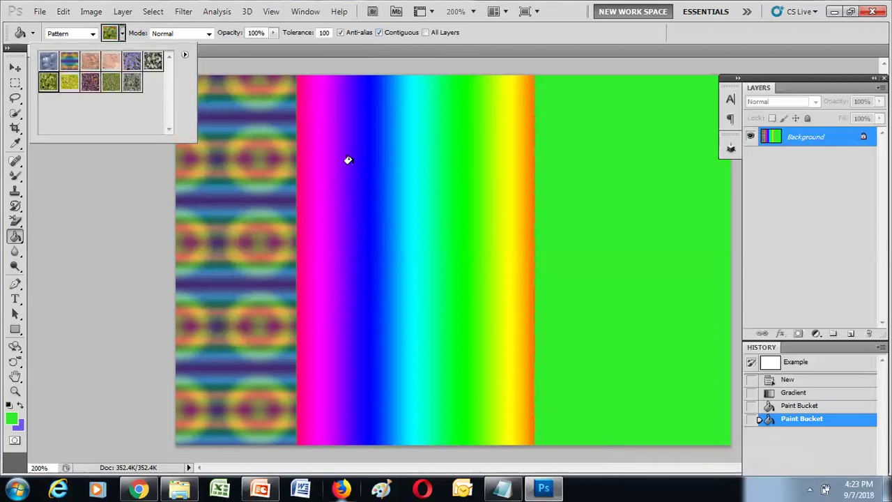
left_click(307, 182)
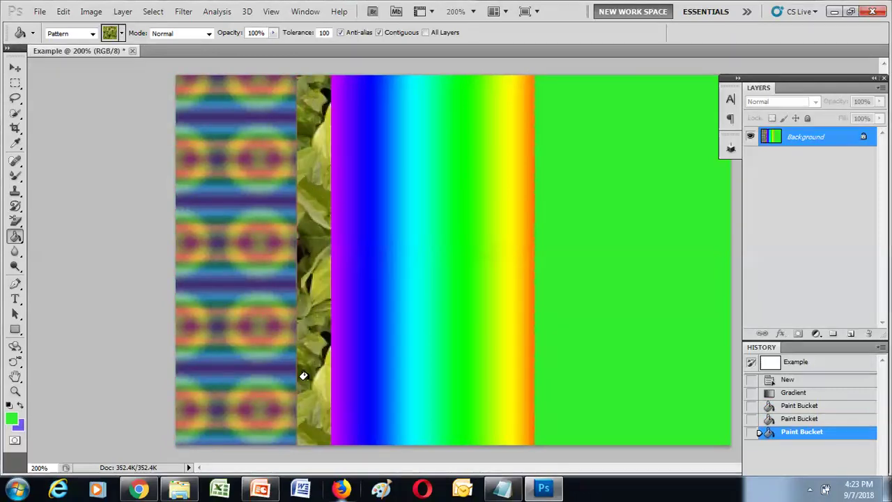
Step: Fill the large green area at the canvas's right side with the purple flower pattern
left_click(121, 32)
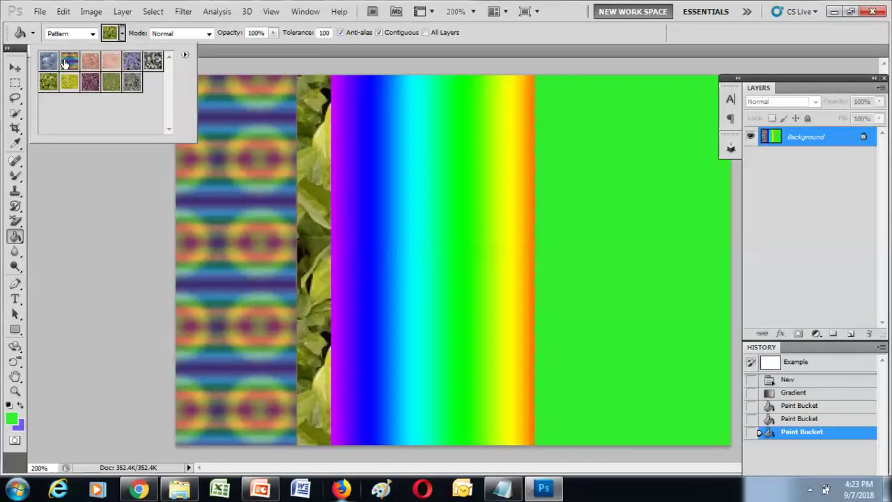
left_click(90, 83)
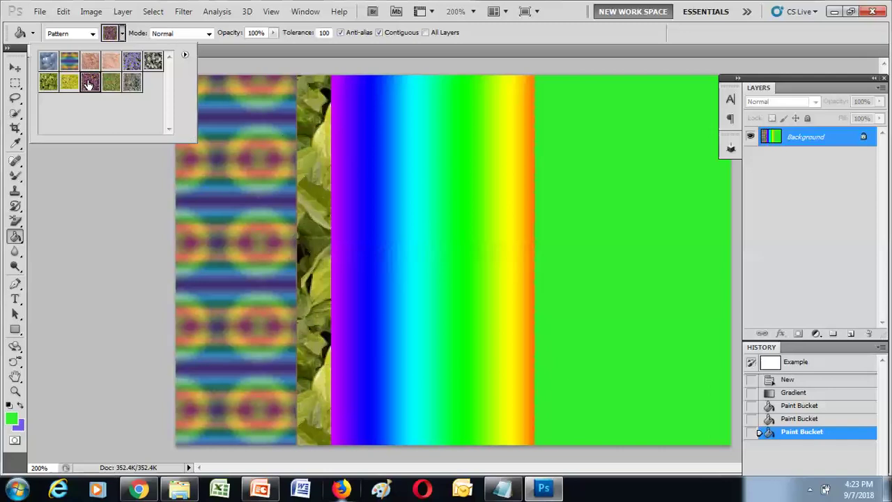
left_click(597, 164)
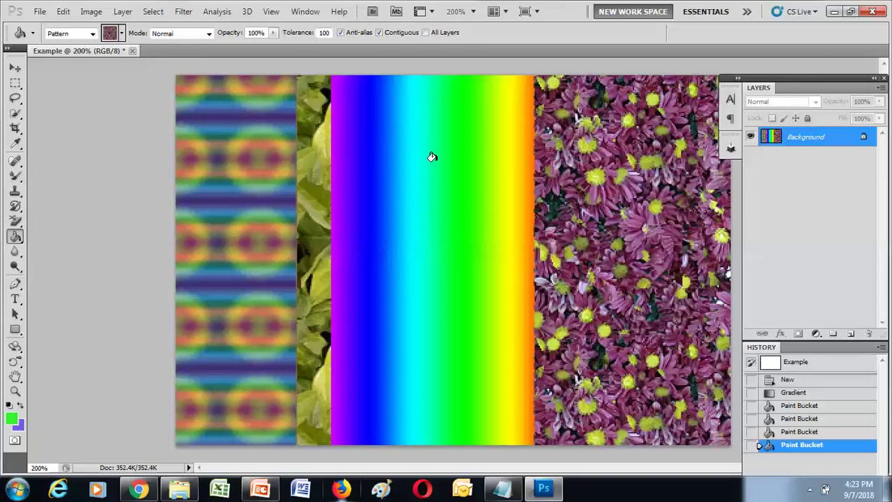
Step: Append the Color Paper set to the available fill patterns
left_click(122, 33)
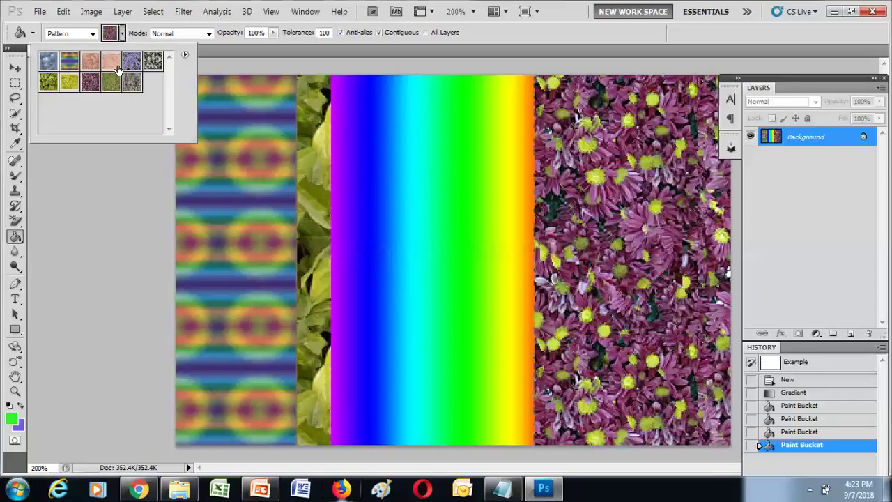
left_click(185, 56)
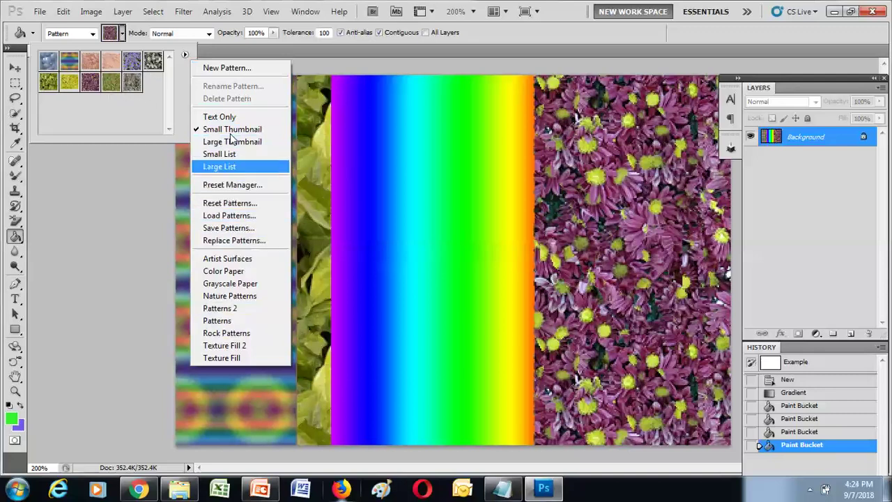
left_click(236, 271)
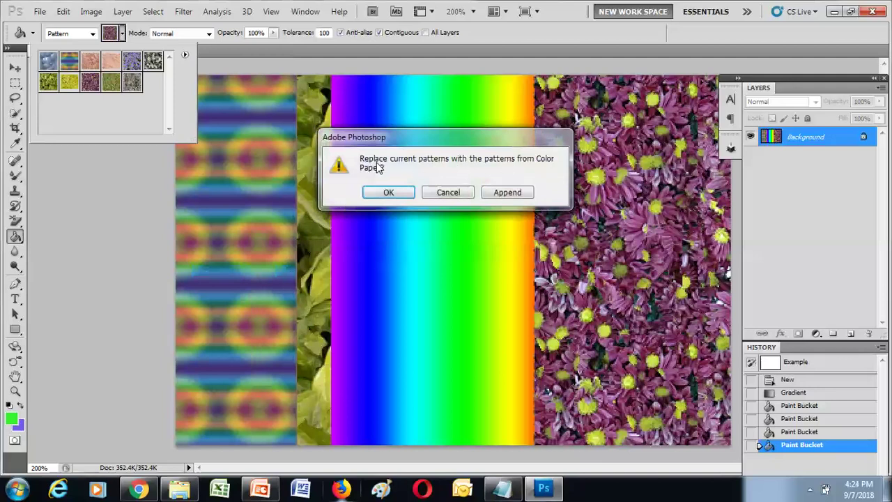
left_click(492, 194)
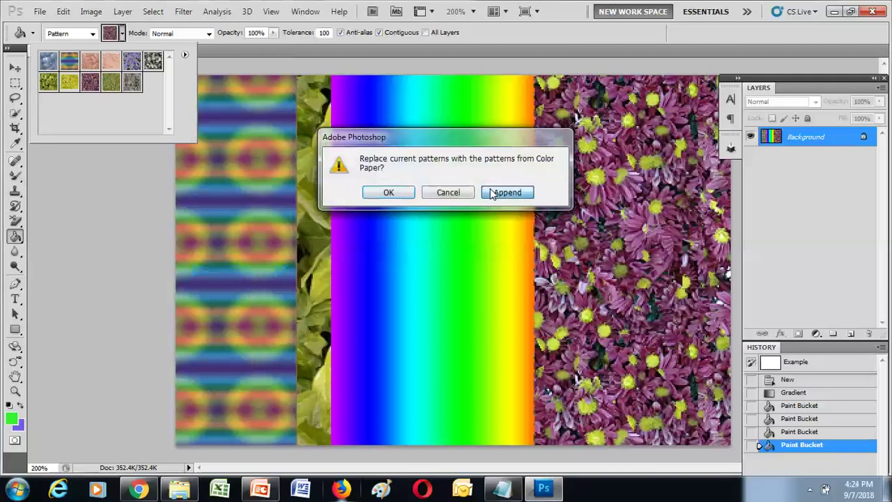
Step: Fill the cyan-green band in the middle of the gradient with the light pink paper pattern
left_click_drag(170, 80, 167, 122)
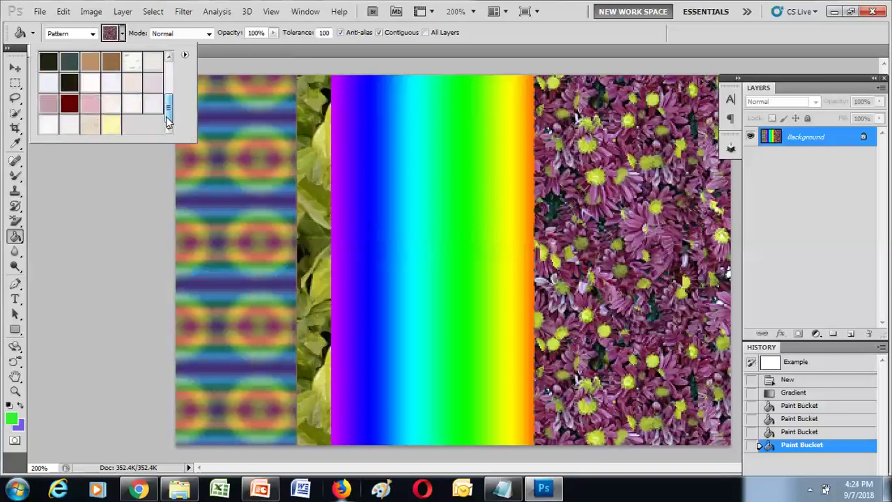
left_click(90, 103)
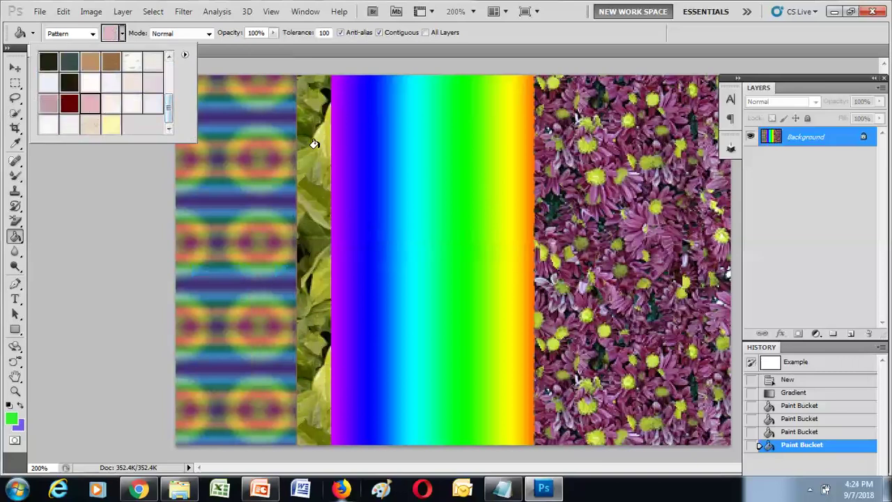
left_click(441, 187)
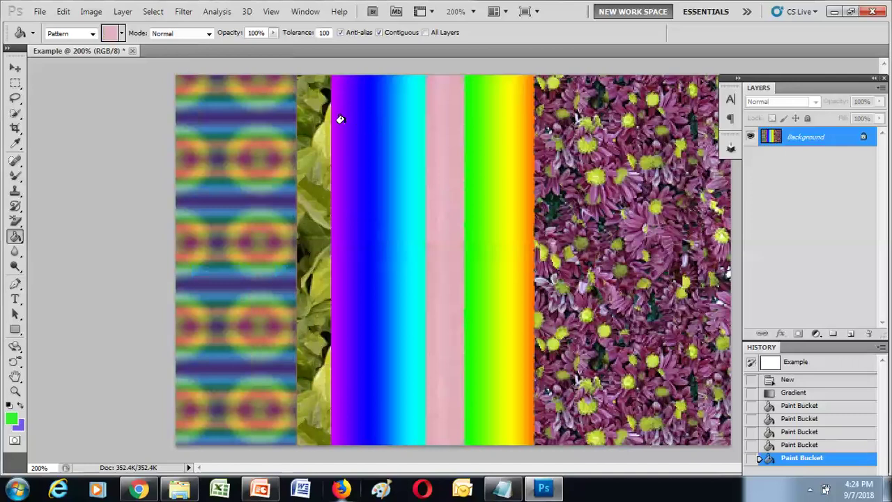
Step: Append the Grayscale Paper and Rock Patterns sets to the available fill patterns
left_click(122, 34)
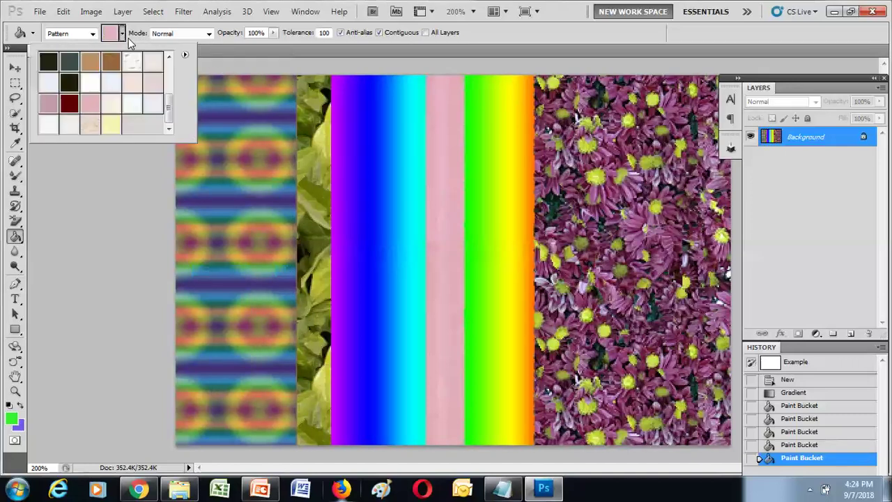
left_click(185, 54)
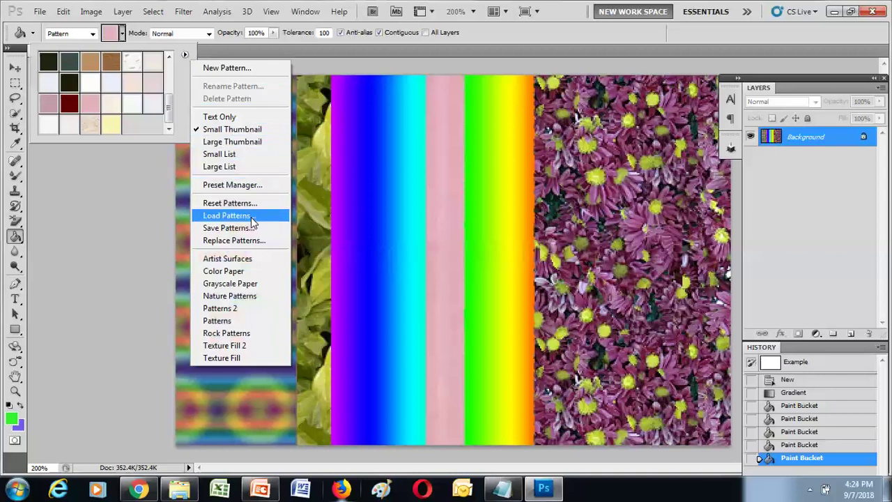
left_click(256, 283)
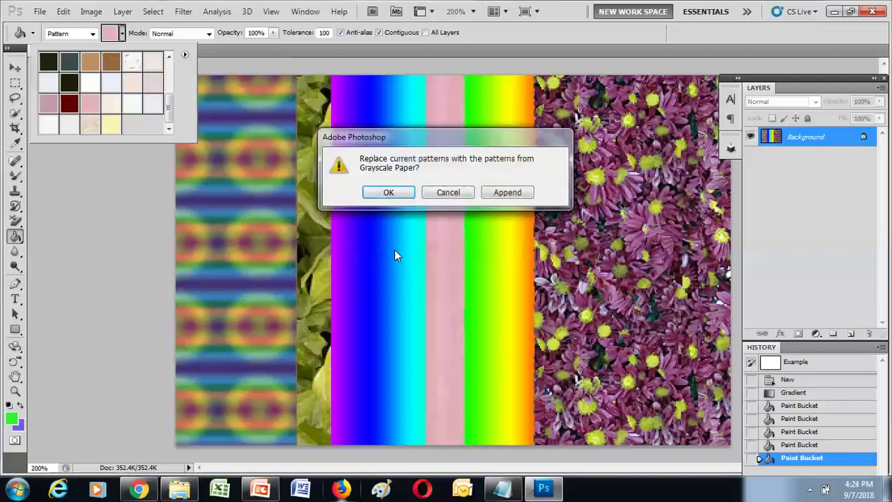
left_click(510, 191)
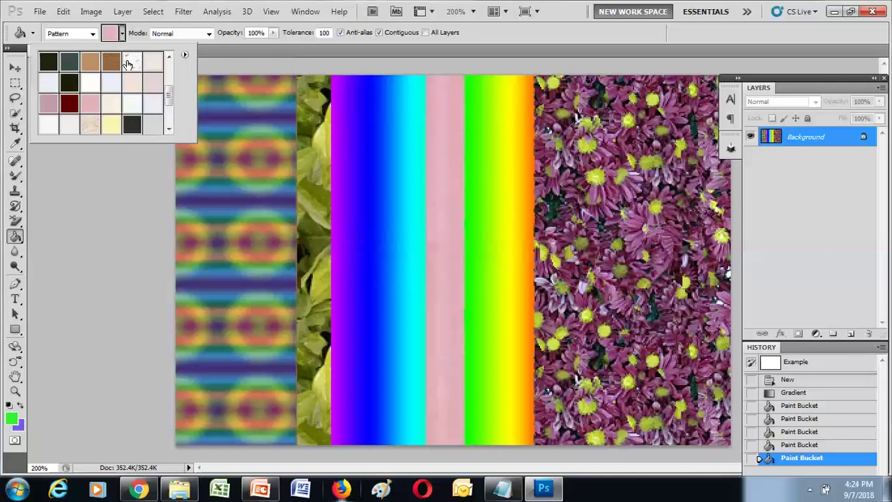
left_click(185, 54)
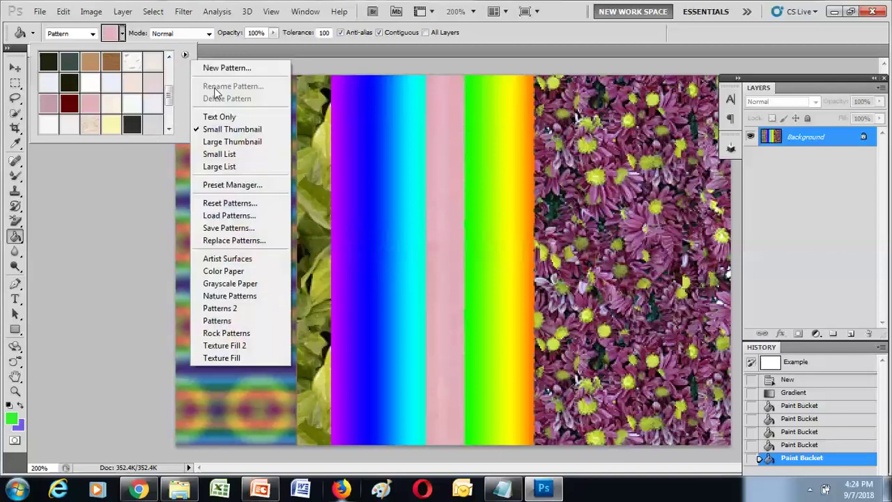
left_click(254, 335)
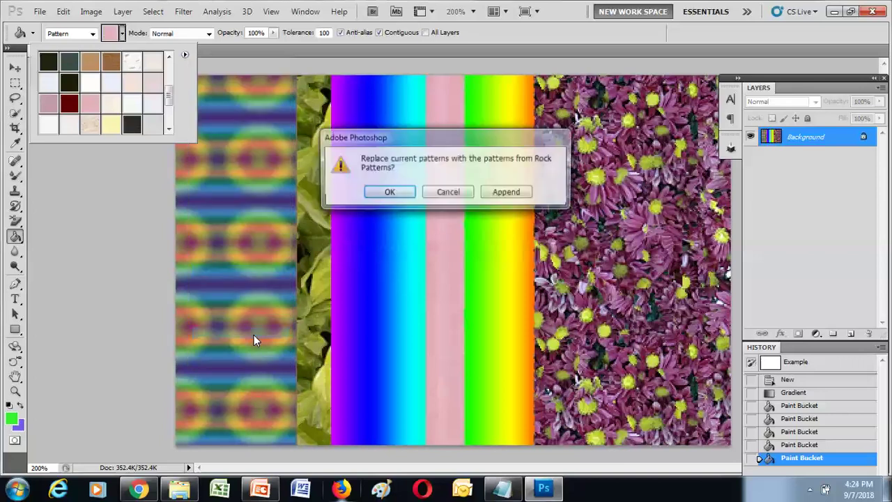
left_click(508, 192)
Step: Fill the dark blue band of the gradient with a plain white paper pattern
left_click_drag(168, 100, 172, 106)
scroll(170, 108, "down", 5)
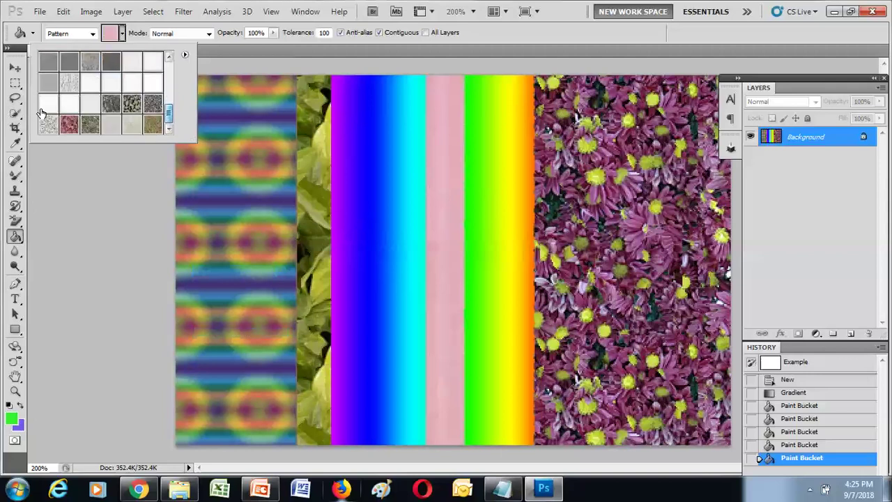
left_click(70, 103)
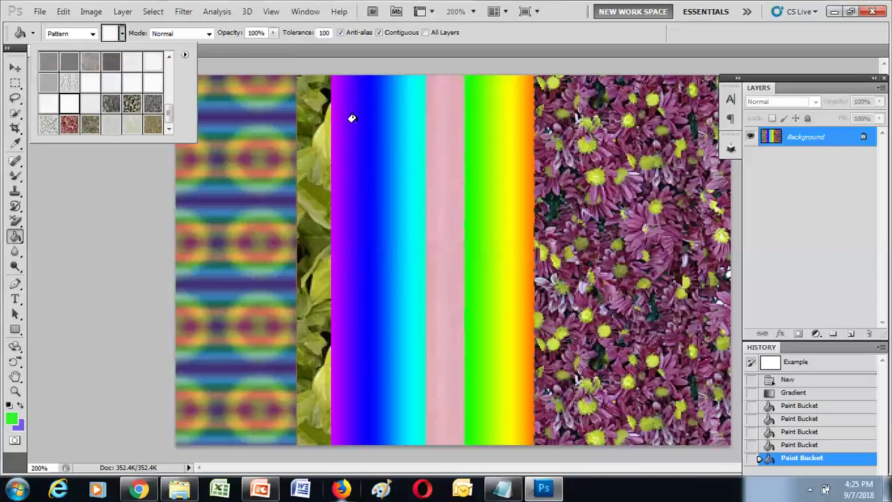
left_click(356, 154)
left_click(356, 155)
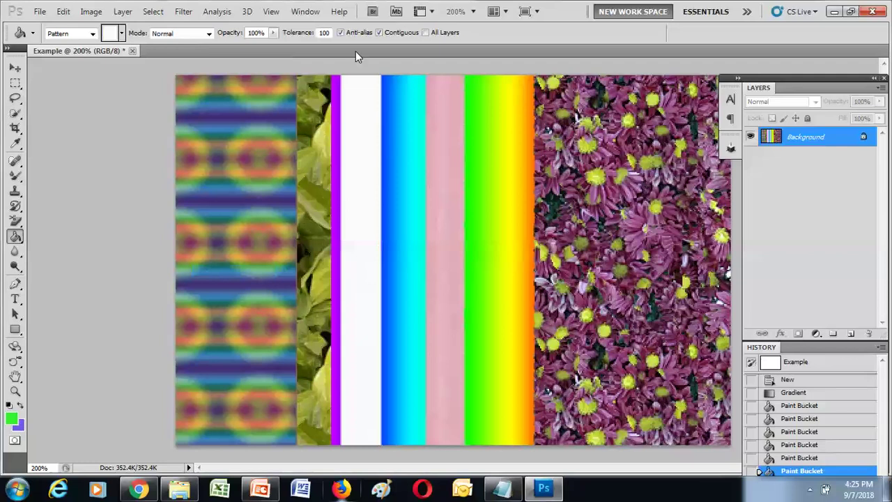
Step: Activate the Horizontal Type tool
left_click(16, 237)
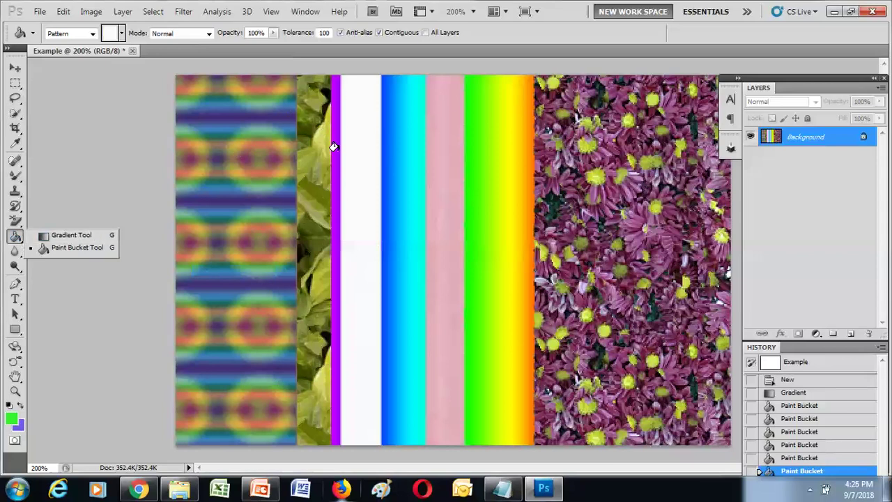
left_click(18, 304)
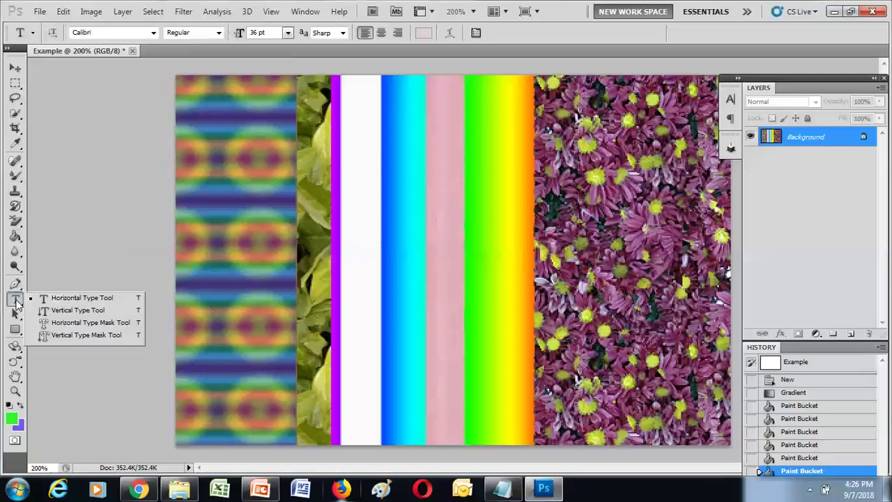
left_click(56, 300)
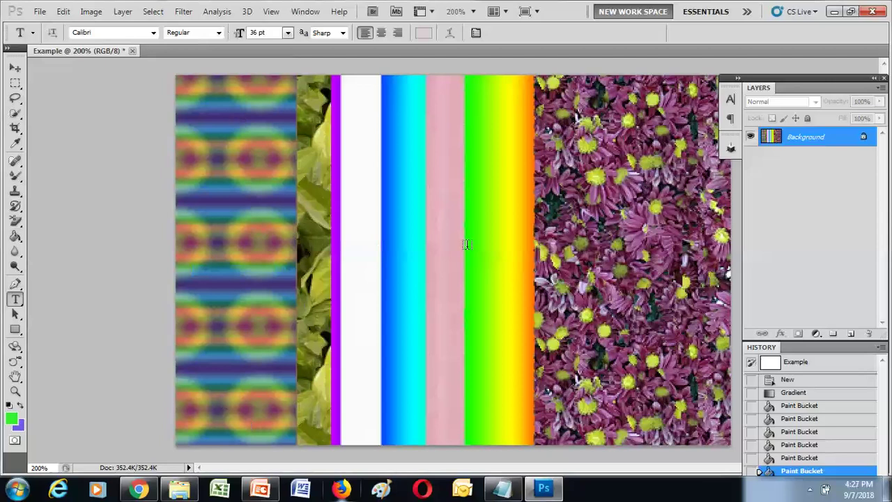
Step: Fill the whole Background layer with White in Normal mode at 100% opacity
left_click(68, 13)
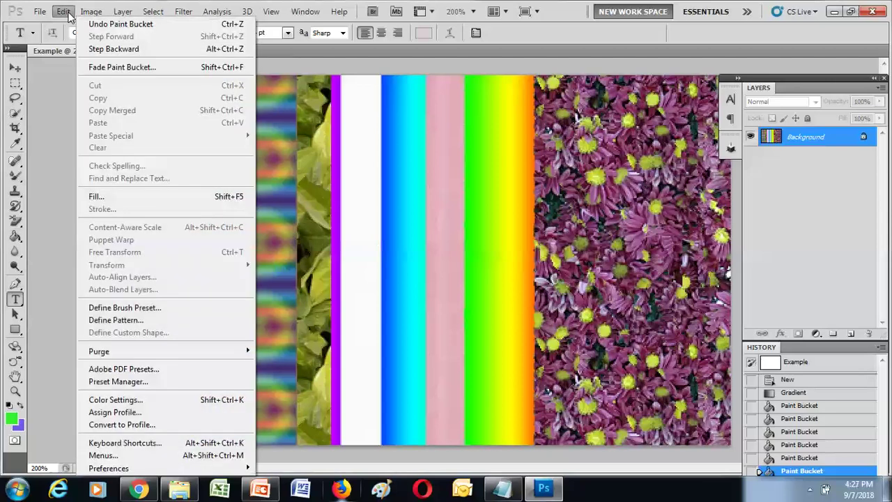
left_click(134, 198)
left_click(449, 152)
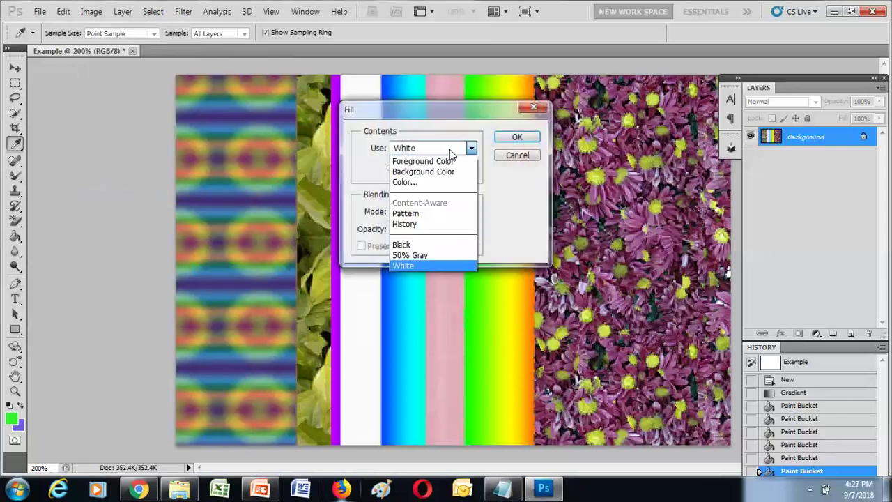
left_click(415, 265)
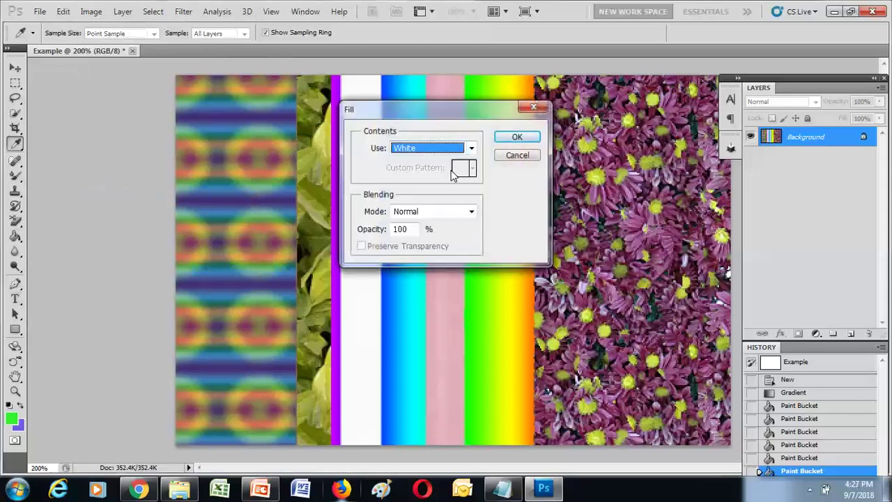
left_click(513, 137)
Step: Draw a wide horizontal text box across the middle of the canvas and enter "Tutorial"
key("t")
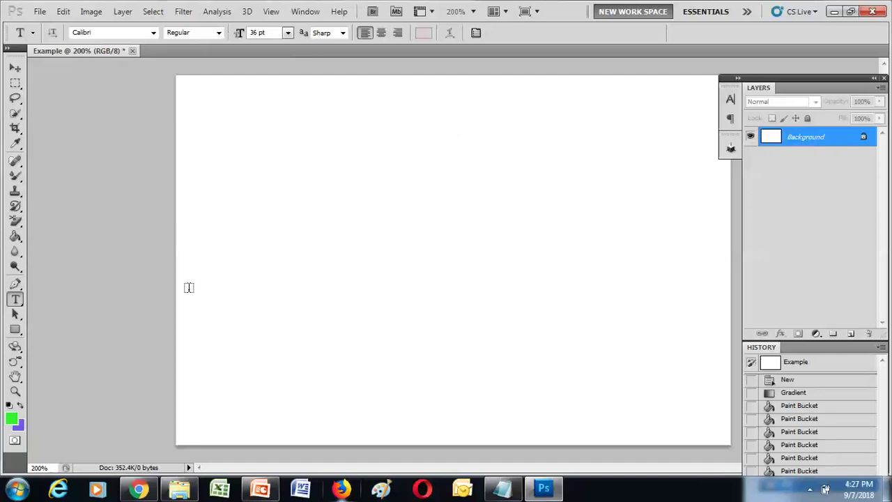
left_click_drag(15, 300, 61, 303)
left_click_drag(224, 207, 551, 258)
type("Tutorial")
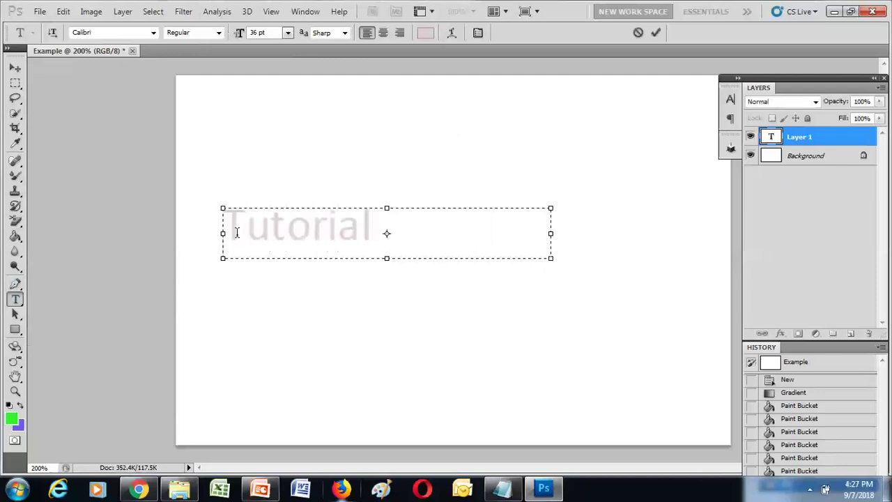
Step: Change the color of the whole word "Tutorial" to dark gray
left_click_drag(377, 230, 222, 230)
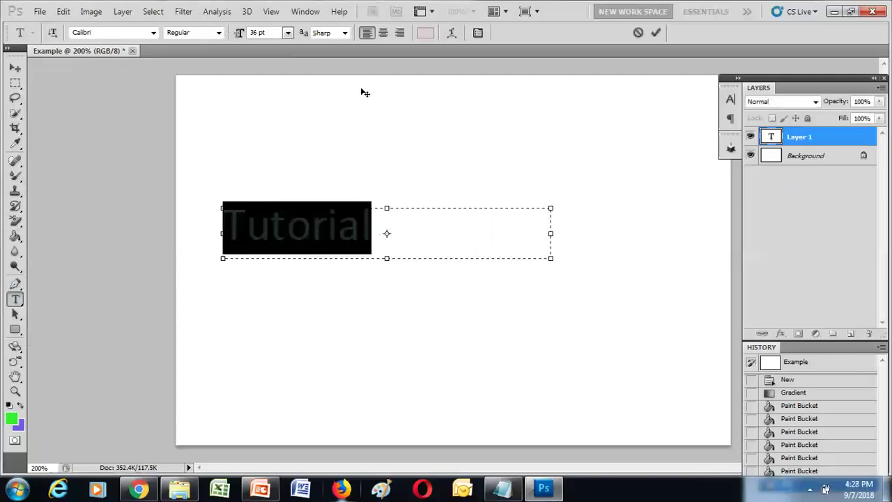
left_click(425, 33)
left_click_drag(470, 182, 471, 282)
left_click(758, 153)
Step: Recolor the whole word "Tutorial" bright green using the foreground color
left_click(378, 227)
left_click_drag(378, 226, 212, 231)
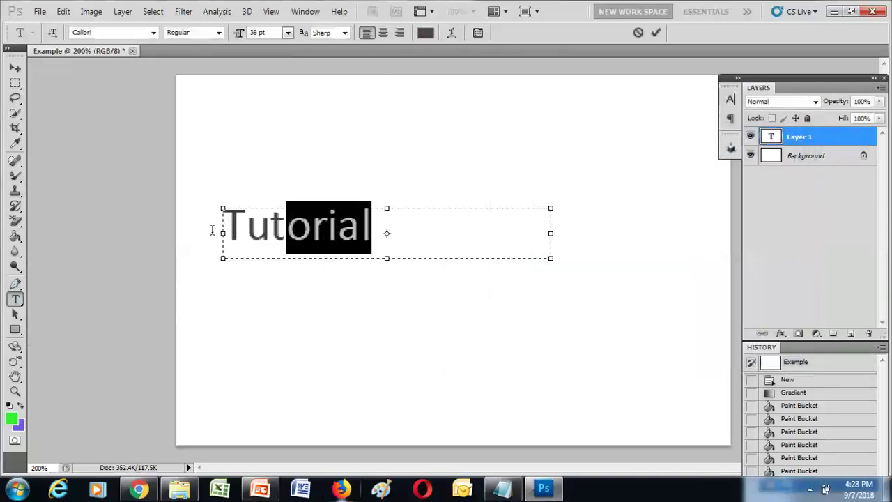
left_click(11, 418)
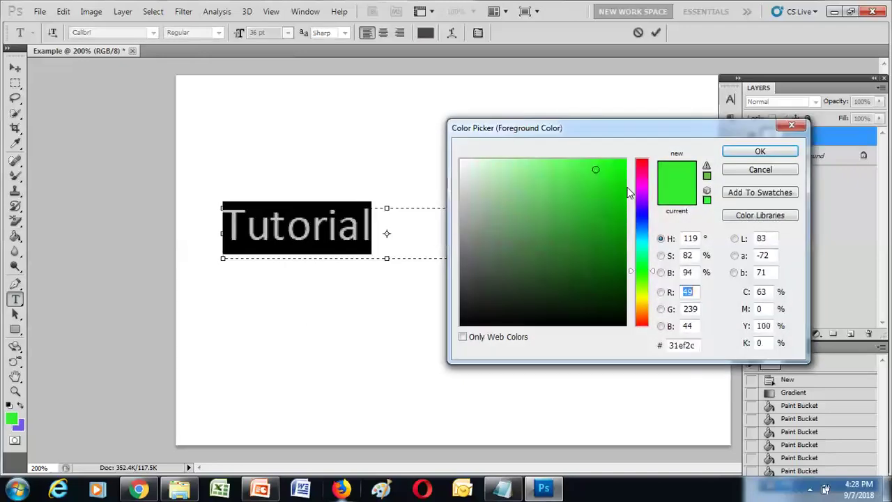
left_click(597, 176)
left_click(757, 156)
left_click(398, 235)
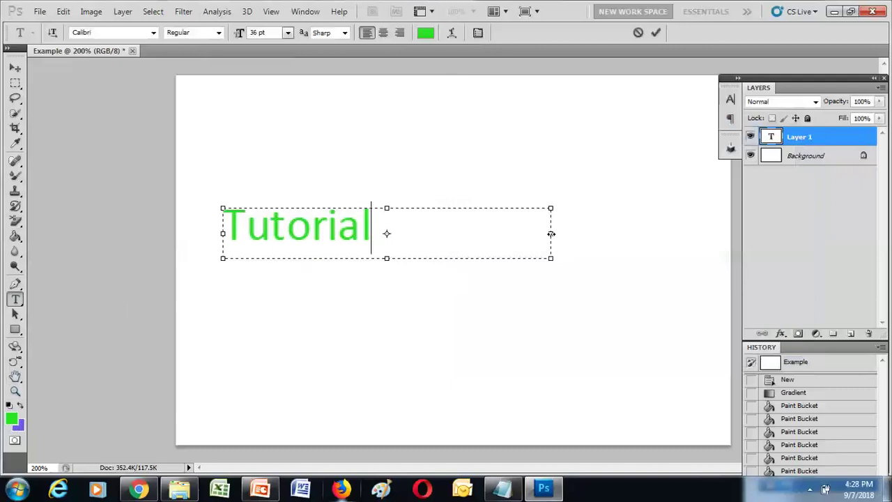
Step: Narrow the text box, make it taller, and widen it again so the whole word "Tutorial" fits
left_click_drag(550, 232, 341, 234)
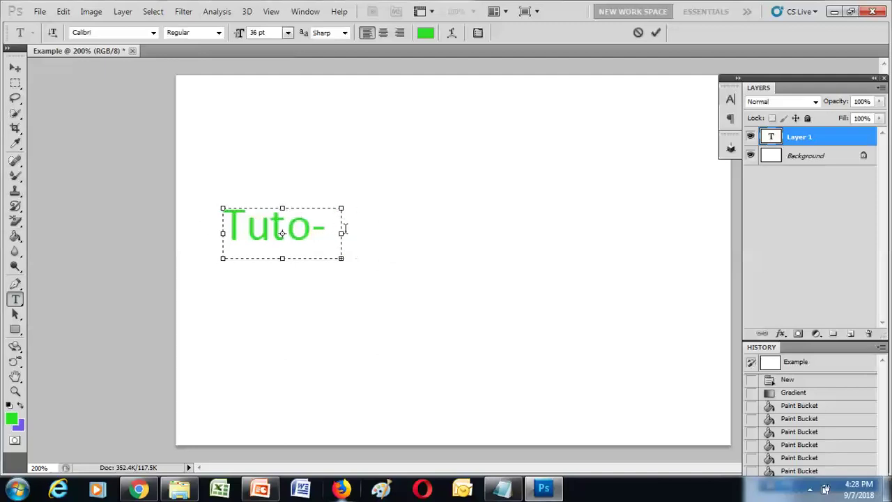
left_click(281, 267)
left_click_drag(281, 258, 282, 276)
left_click_drag(342, 243, 487, 244)
key("BackSpace")
type("rial")
left_click(408, 226)
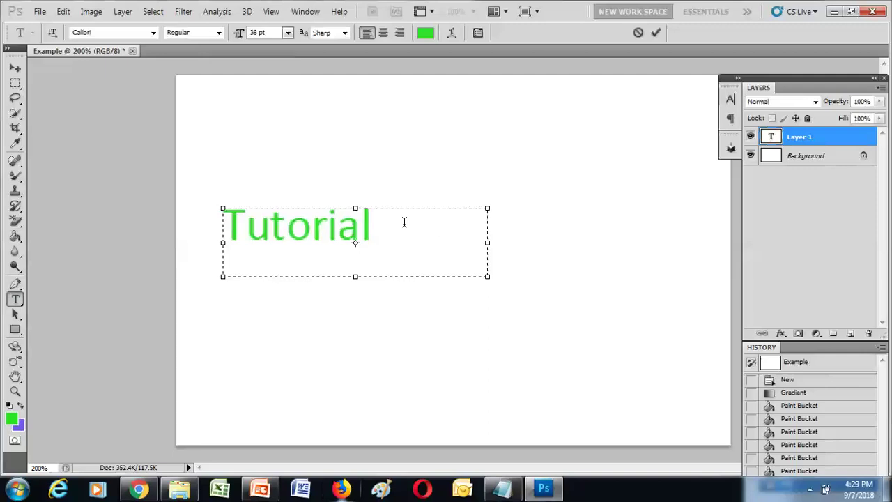
Step: Practice selecting and deselecting the word "Tutorial", and commit the text layer
left_click_drag(372, 226, 222, 227)
left_click(324, 235)
left_click(380, 223)
key("Home")
left_click_drag(390, 232, 227, 230)
left_click(299, 230)
left_click(382, 233)
left_click(656, 33)
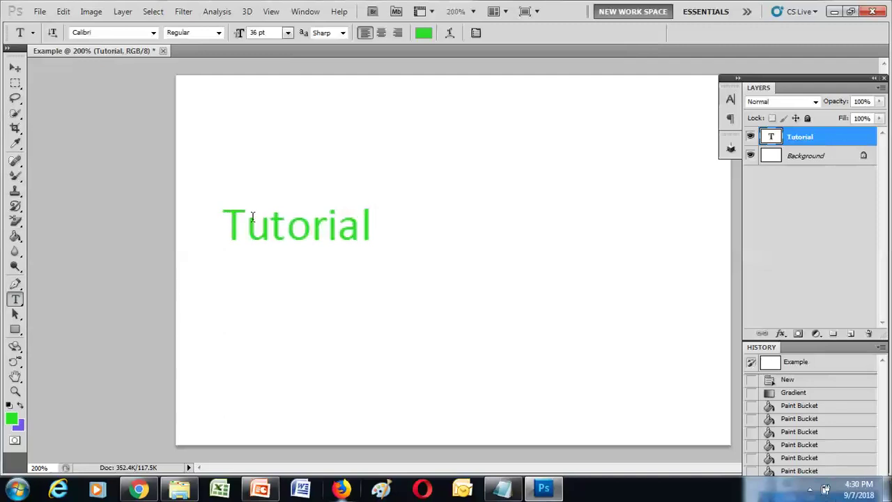
Step: Reopen the "Tutorial" text for editing with the cursor after the word, and choose the Cooper Std font
left_click(343, 230)
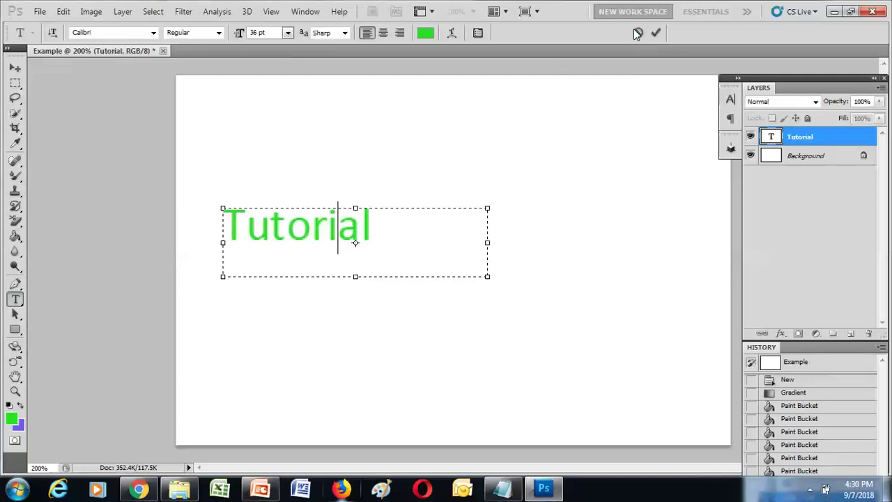
left_click(385, 235)
left_click(158, 31)
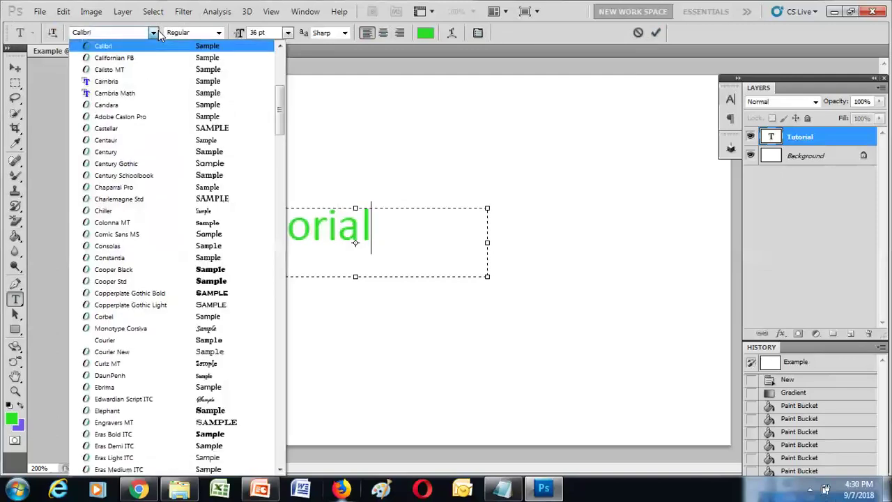
left_click(278, 74)
mouse_move(278, 73)
left_mouse_down()
mouse_move(290, 274)
mouse_move(280, 450)
mouse_move(279, 77)
left_mouse_up()
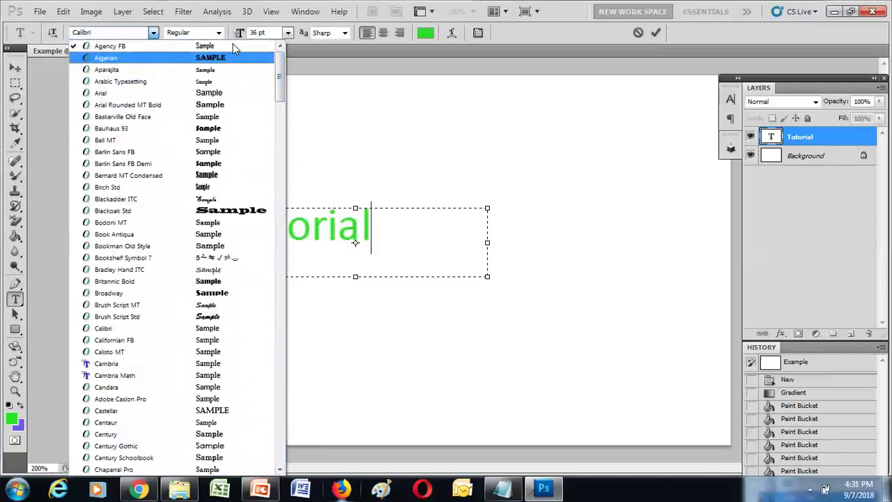
scroll(221, 125, "down", 5)
scroll(221, 139, "down", 8)
left_click(216, 172)
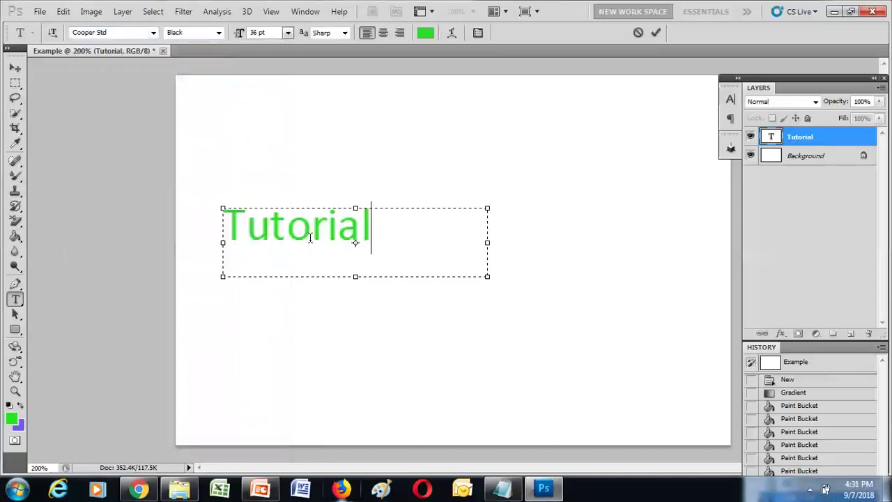
Step: Change the font of the whole word "Tutorial" to Century Schoolbook
left_click_drag(383, 226, 220, 209)
left_click(151, 33)
scroll(122, 93, "up", 4)
left_click(139, 173)
left_click(437, 239)
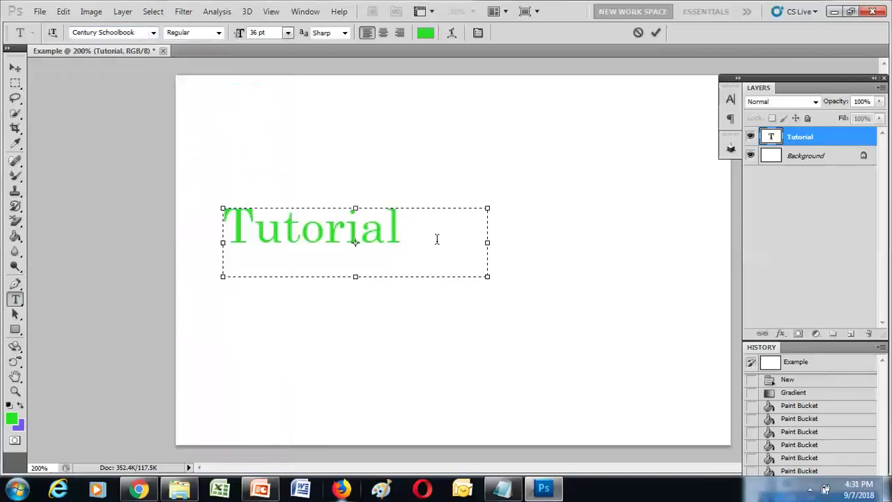
Step: Browse the available fonts and their samples, checking the families listed before and after Century Schoolbook
left_click_drag(425, 234, 220, 215)
left_click(301, 231)
left_click(153, 33)
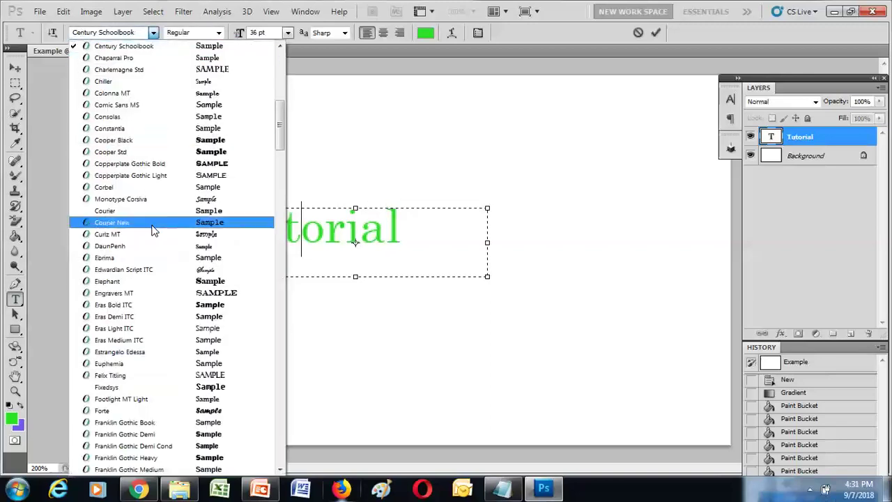
scroll(153, 230, "down", 2)
scroll(153, 230, "down", 4)
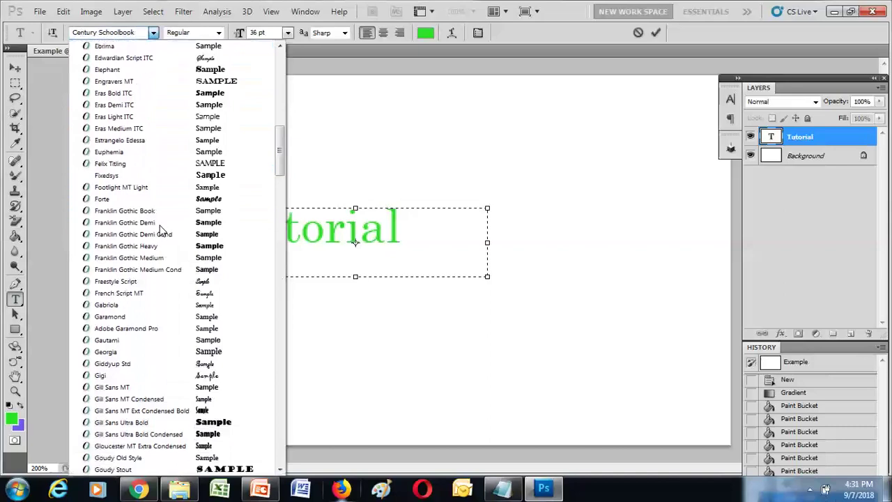
left_click_drag(278, 151, 279, 56)
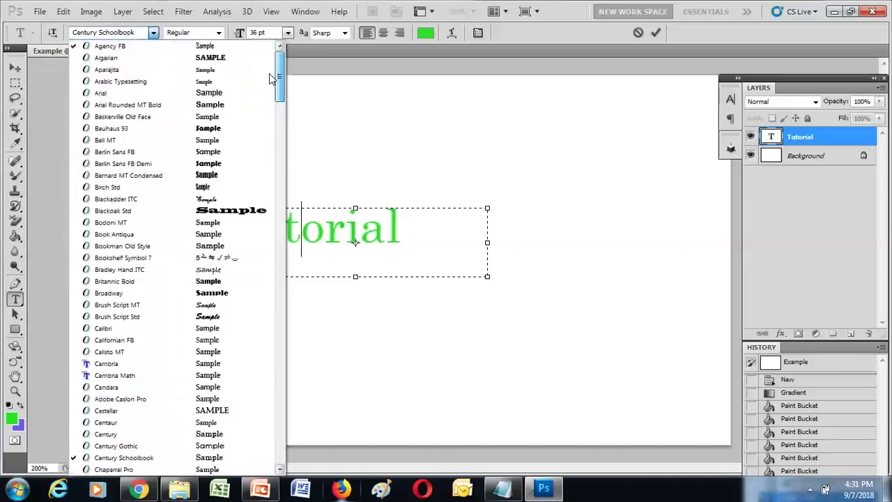
left_click(408, 237)
left_click(205, 225, "shift")
left_click(274, 237)
left_click(159, 32)
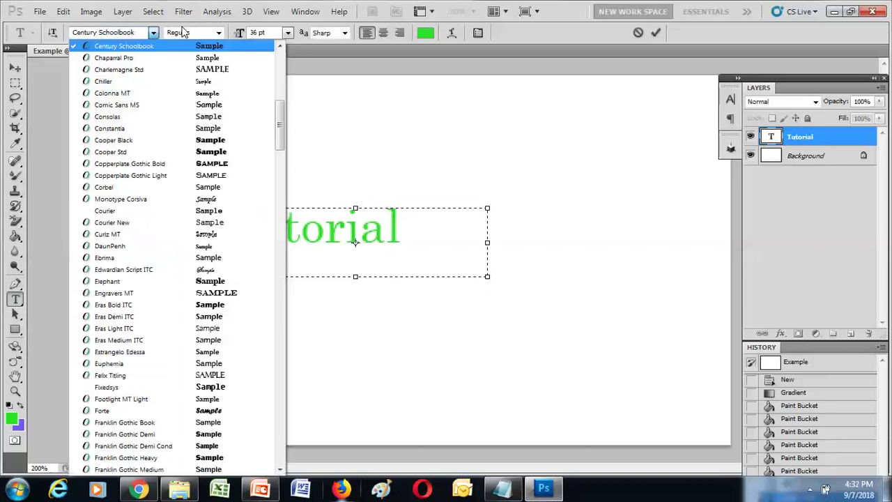
key("Down")
key("Down")
key("Down")
key("Down")
key("Down")
key("Down")
key("Down")
key("Down")
key("Down")
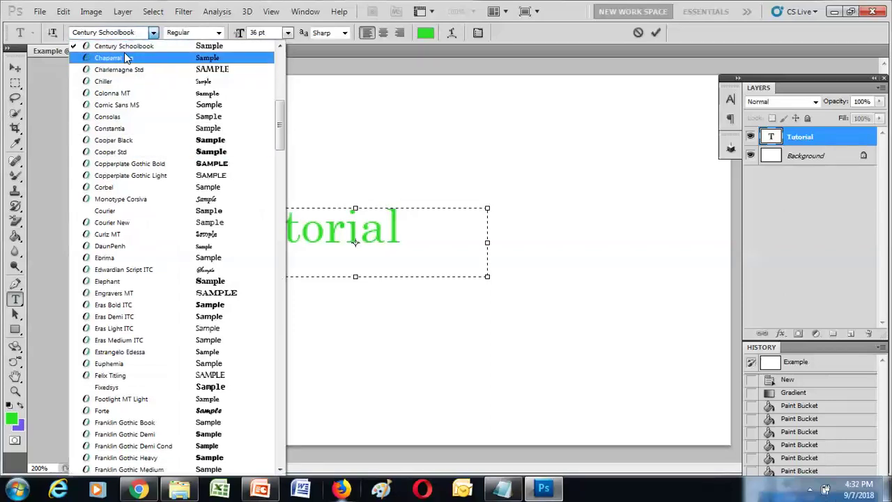
left_click(136, 34)
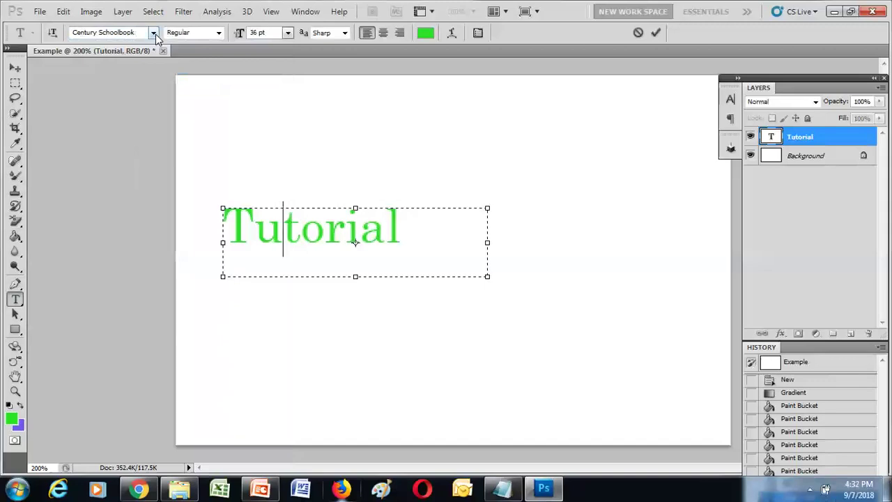
left_click(154, 33)
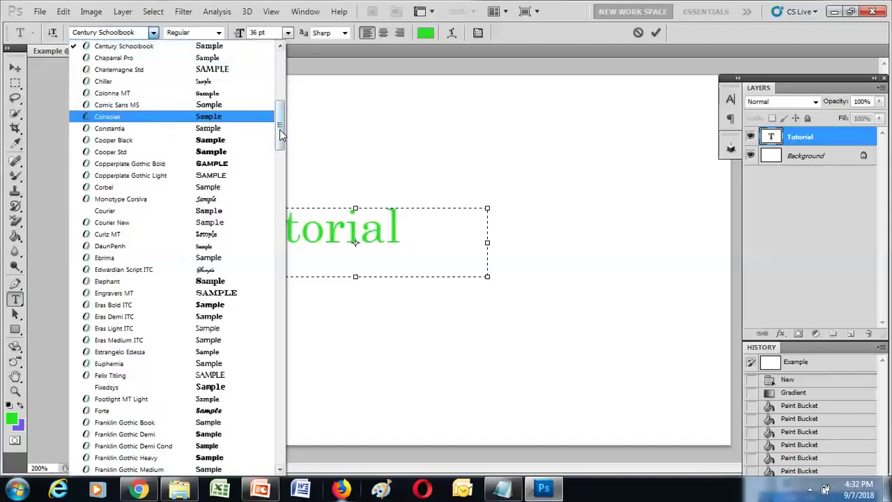
left_click_drag(278, 129, 277, 66)
left_click(136, 34)
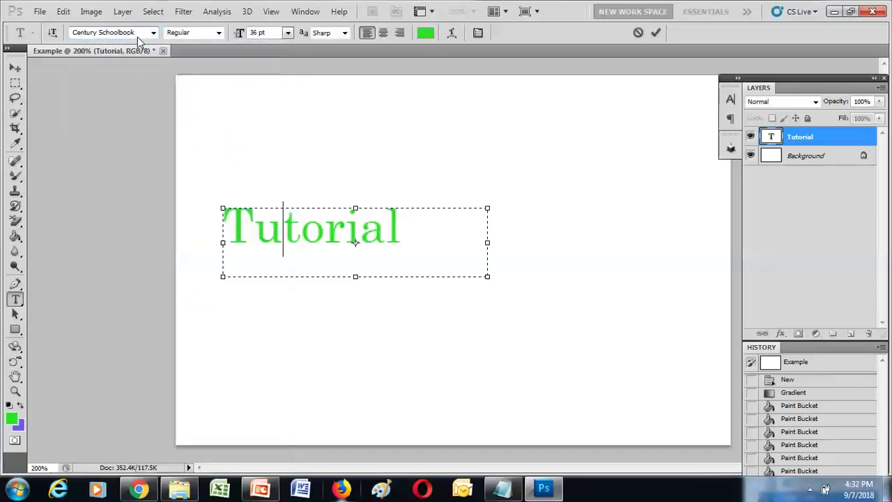
Step: Try to choose Times New Roman by entering its name while no letters of "Tutorial" are selected
left_click(113, 33)
type("Ti")
type("ime")
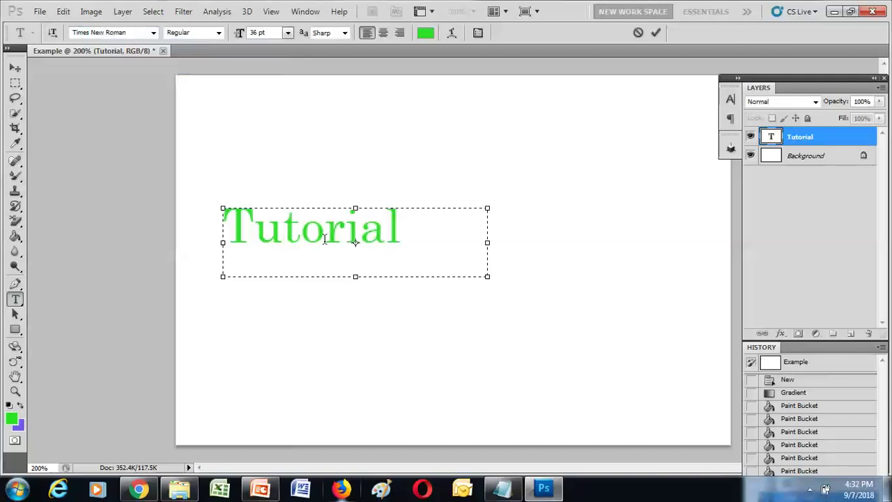
Step: Select the whole word "Tutorial" and apply the Times New Roman font to it
left_click_drag(429, 237, 146, 237)
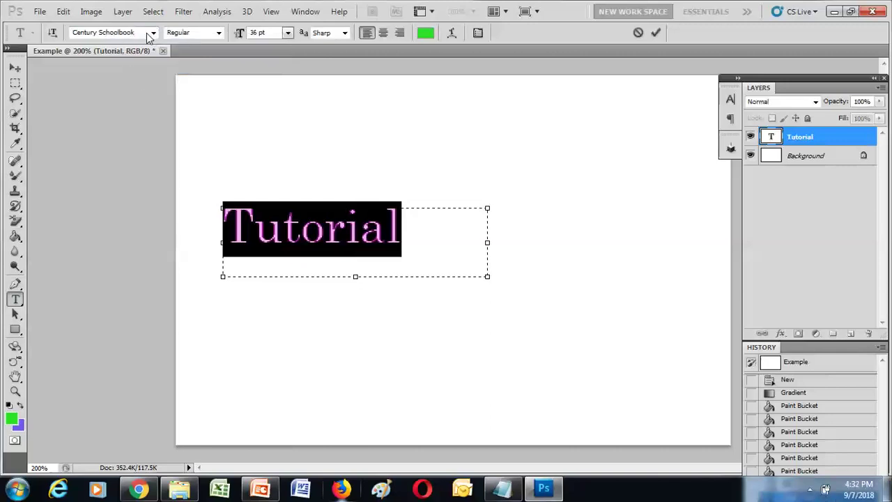
left_click(153, 33)
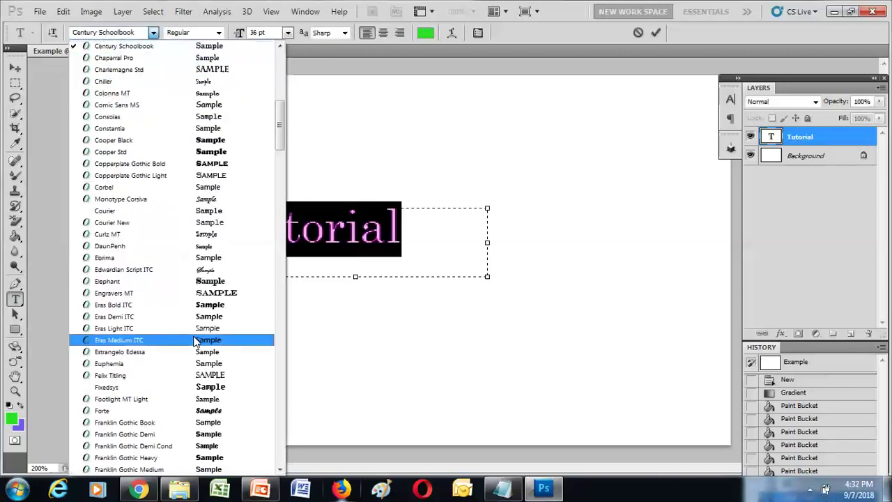
scroll(281, 130, "down", 8)
scroll(244, 104, "up", 10)
left_click(153, 32)
left_click(153, 33)
left_click_drag(280, 125, 283, 336)
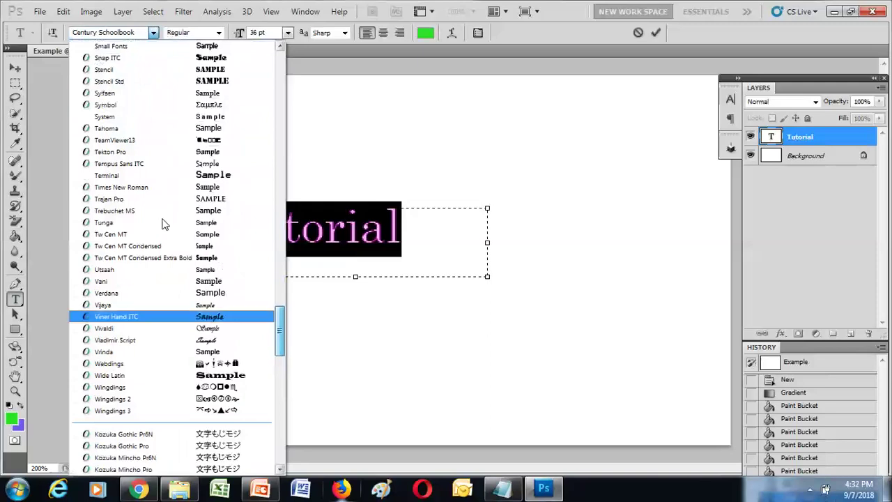
left_click(122, 187)
left_click(417, 241)
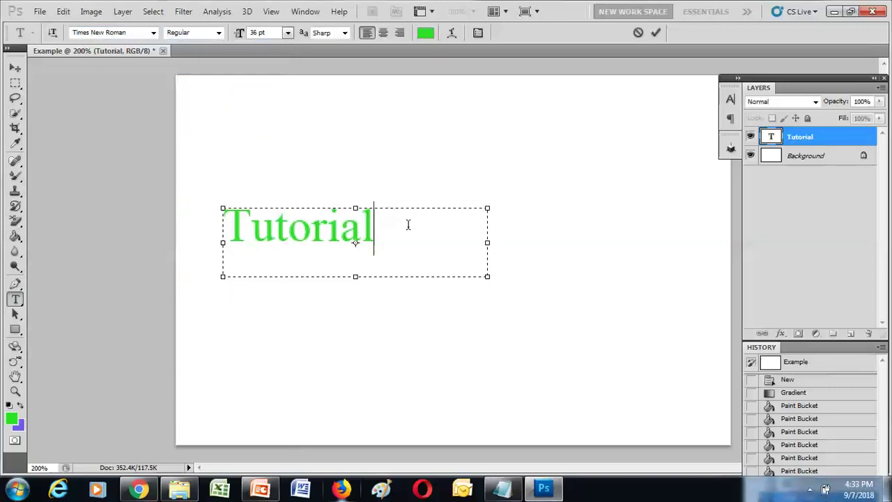
Step: Try the Italic, Bold, Bold Italic and Regular font styles while no text is selected
left_click(218, 33)
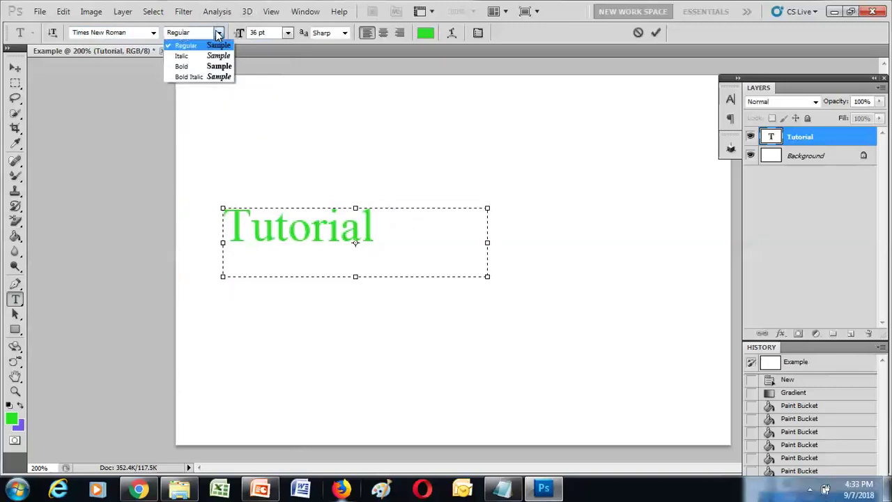
left_click(218, 33)
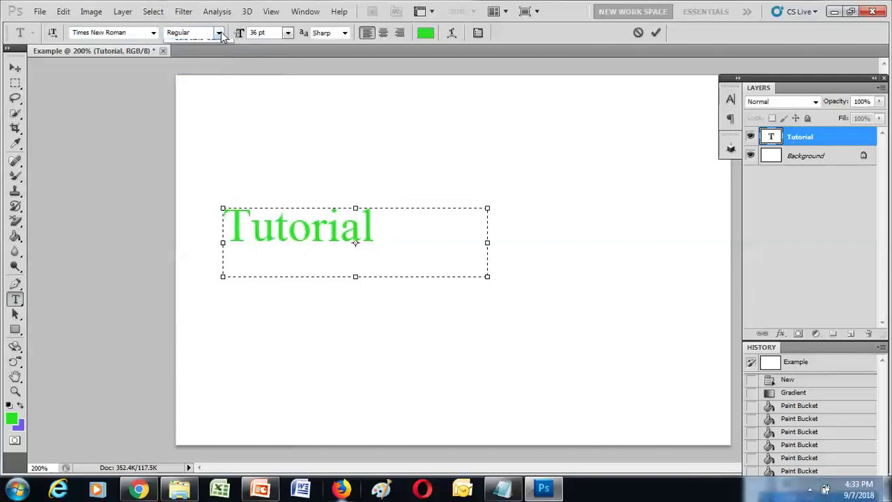
left_click(219, 32)
left_click(223, 54)
left_click(218, 33)
left_click(217, 64)
left_click(218, 34)
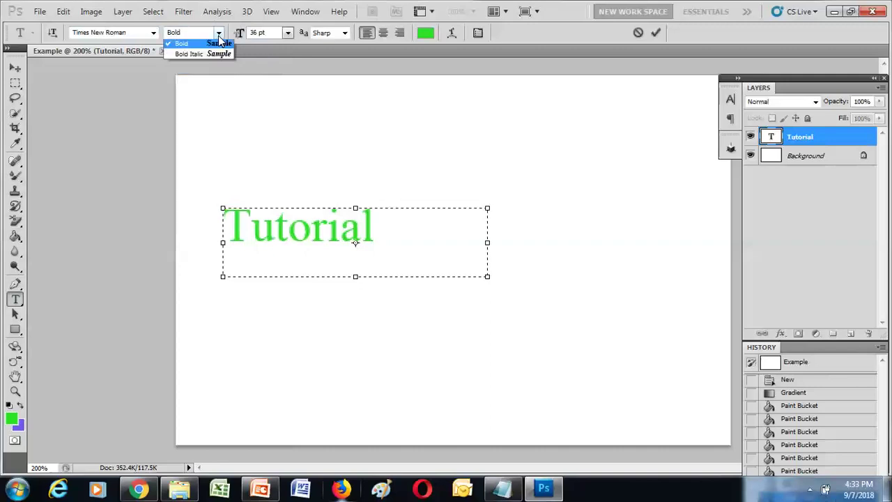
left_click(218, 75)
left_click(218, 33)
left_click(217, 44)
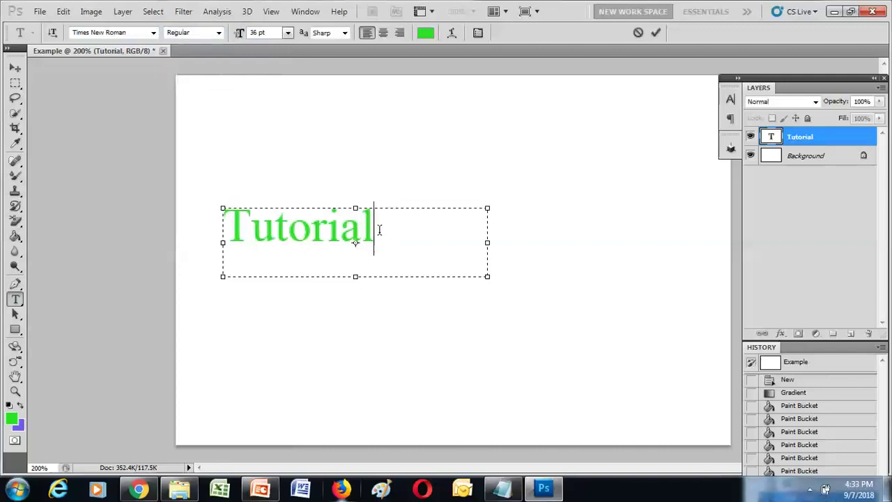
Step: Select the whole word "Tutorial" and apply the Italic font style to it
left_click(317, 210)
left_click(359, 209)
double_click(359, 232)
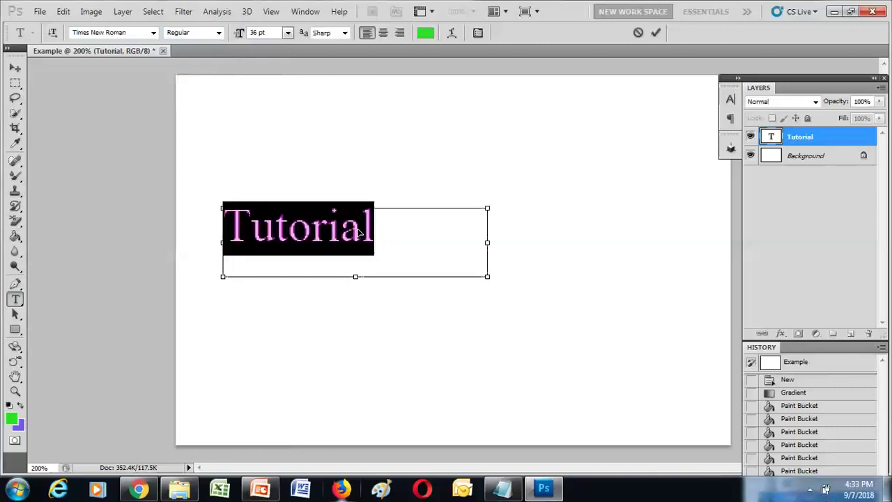
left_click(311, 219)
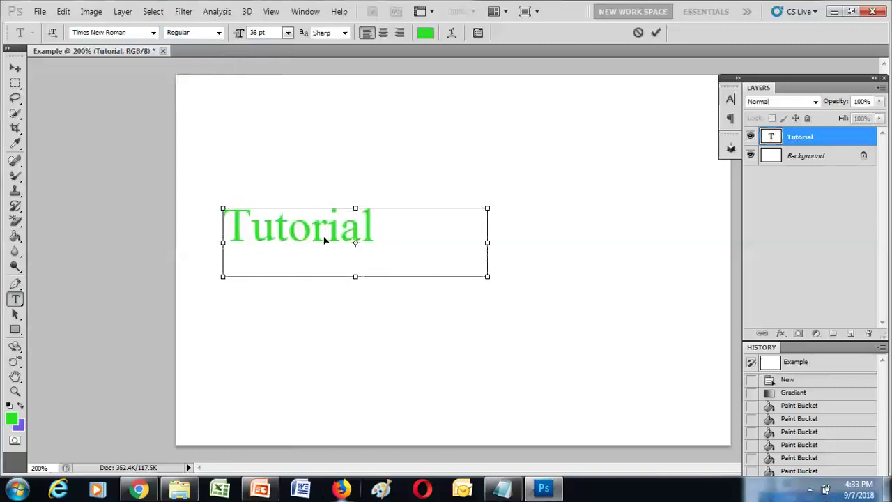
double_click(324, 234)
key("ctrl")
double_click(323, 235)
left_click(218, 33)
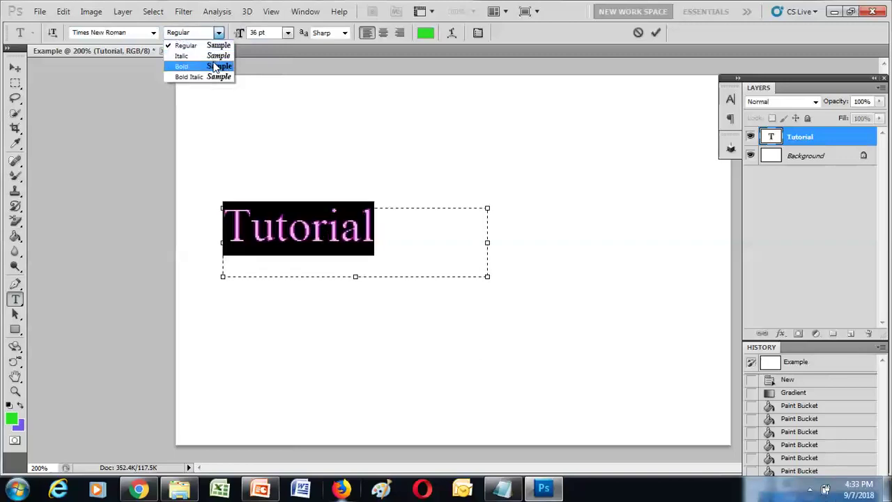
left_click(209, 51)
left_click(314, 245)
Step: Reselect the whole word "Tutorial" and apply the Bold font style to it
left_click_drag(377, 230, 224, 231)
left_click(312, 235)
left_click(379, 231)
key("ctrl")
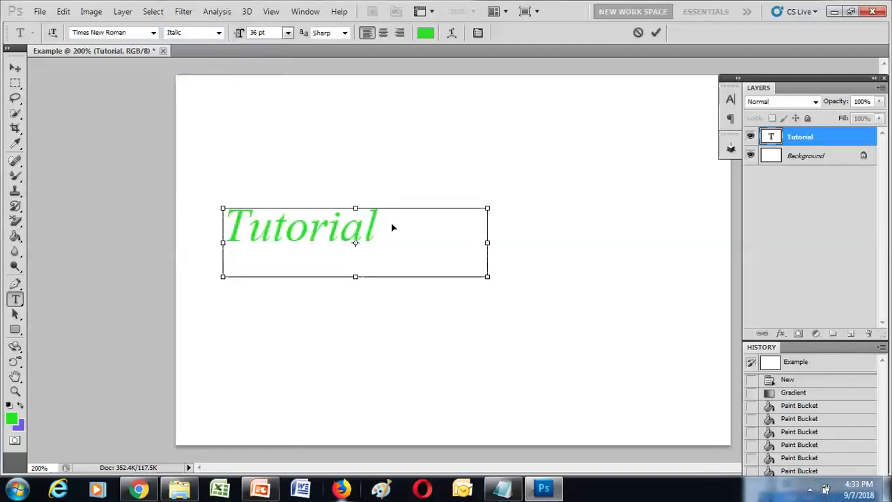
key("ctrl+a")
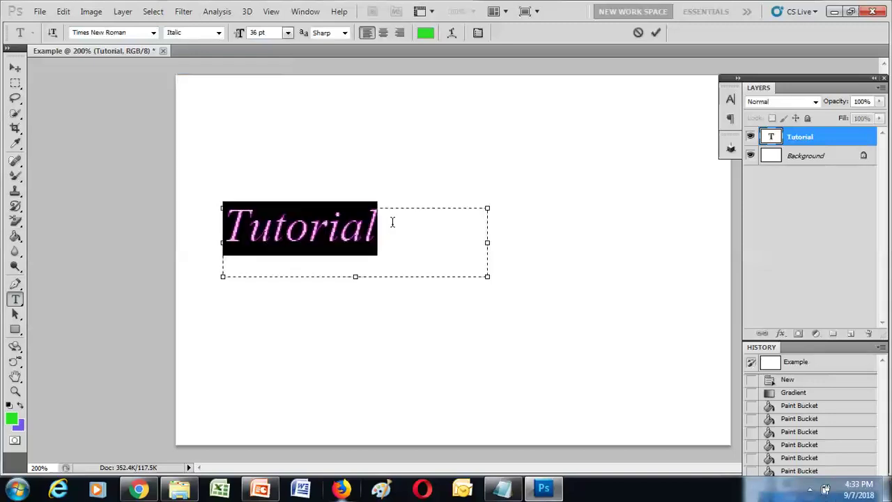
left_click(219, 33)
left_click(195, 69)
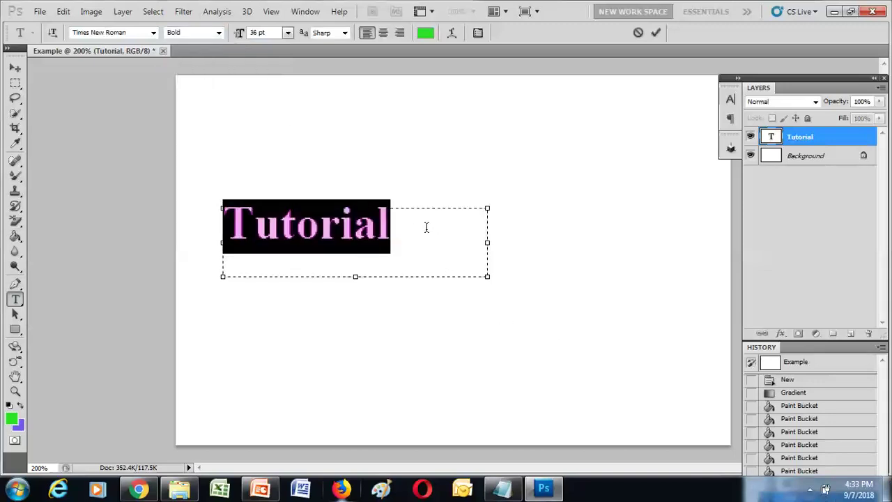
left_click(426, 227)
Step: Extend a selection backward letter by letter from the end of "Tutorial" to its start
key("shift+Left")
key("shift+Left")
key("shift+Left")
key("shift+Left")
key("shift+Left")
key("shift+Left")
key("shift+Left")
key("shift+Left")
Step: Apply the Bold Italic font style to the whole word "Tutorial" and deselect the text
left_click_drag(417, 236, 207, 233)
left_click(220, 34)
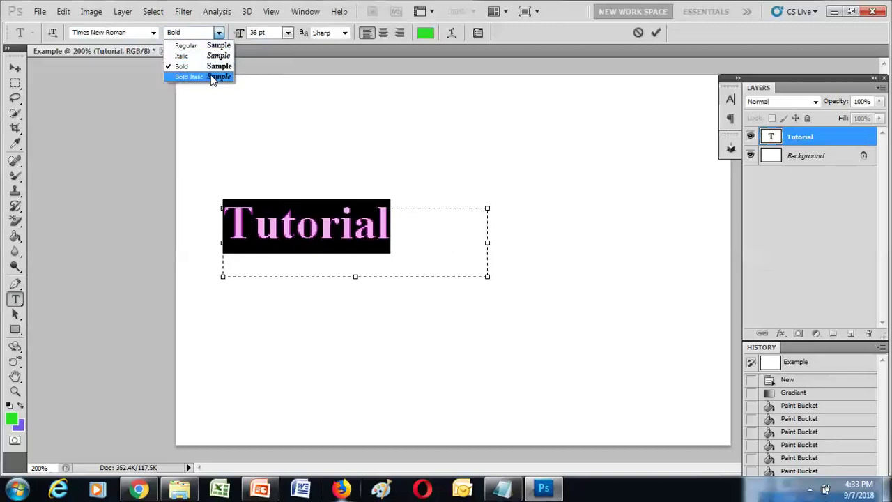
left_click(184, 77)
left_click(405, 235)
left_click_drag(396, 229, 250, 229)
left_click(435, 239)
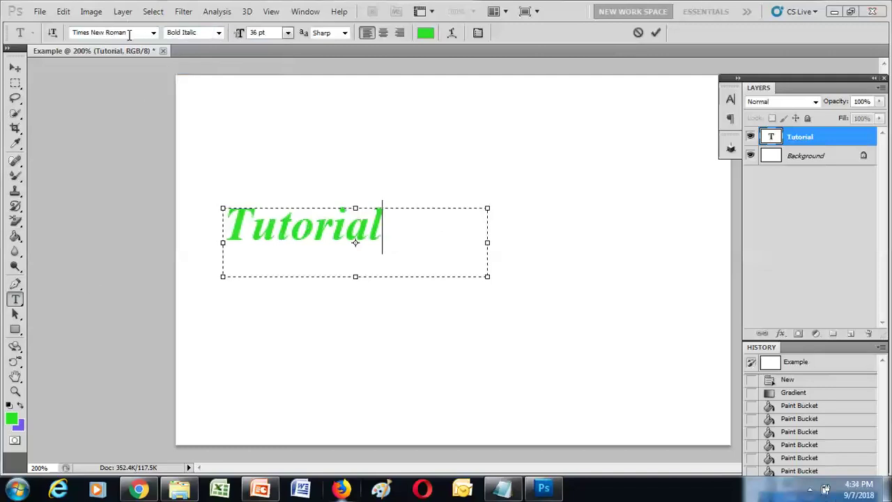
left_click(287, 34)
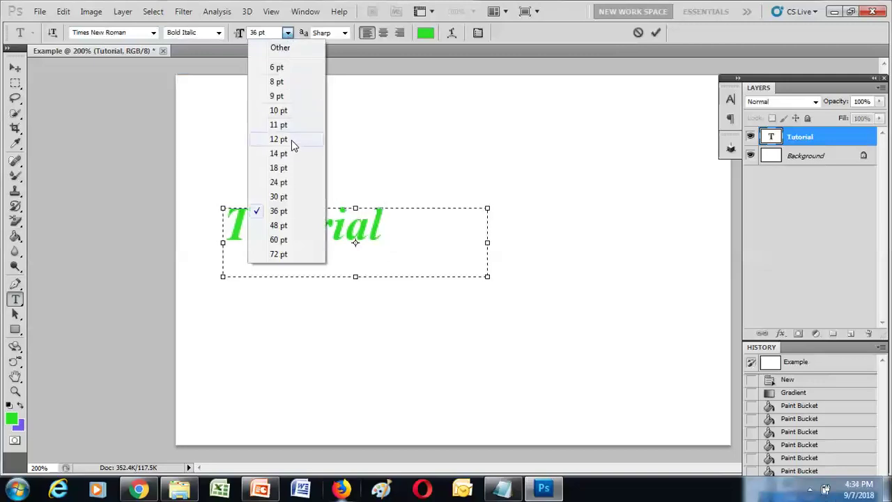
left_click(295, 45)
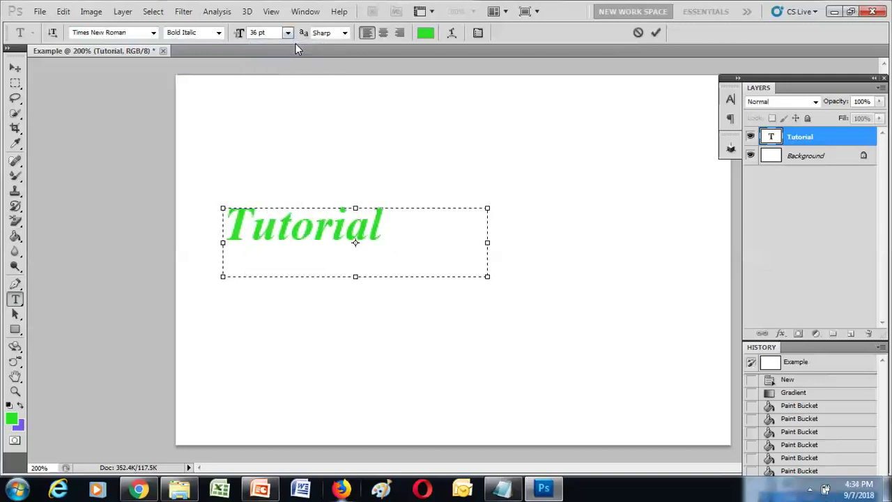
left_click(288, 33)
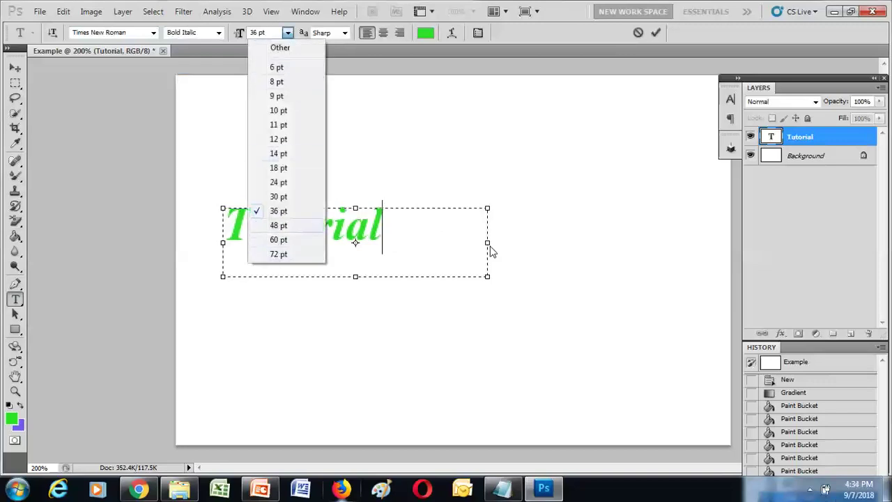
left_click(400, 230)
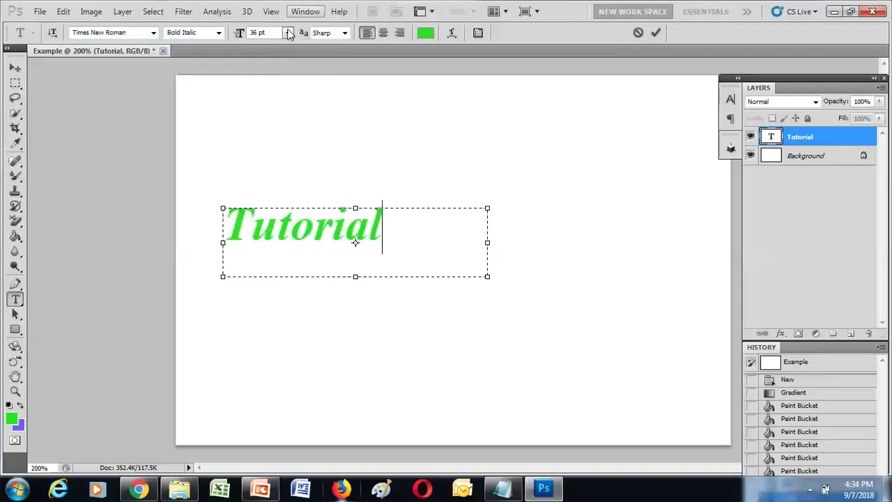
Step: Return the whole word "Tutorial" to the Regular style and set its font size to 48 pt
key("ctrl+a")
left_click(218, 33)
left_click(179, 44)
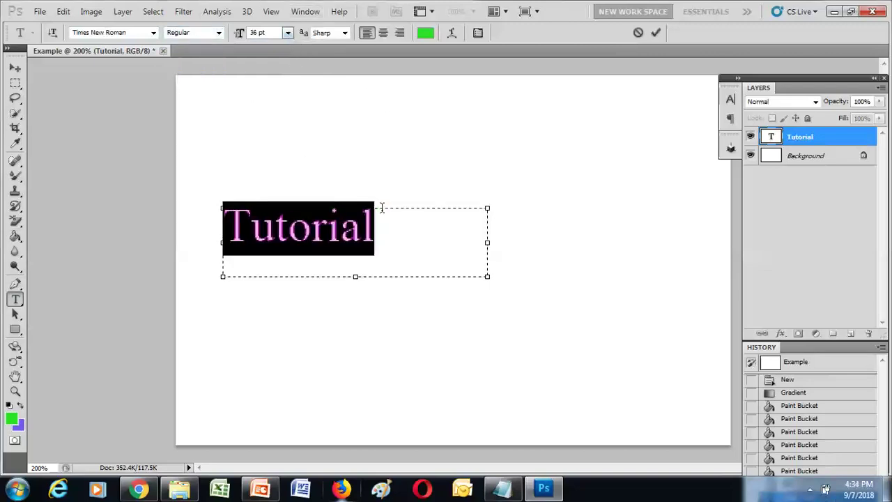
left_click(288, 34)
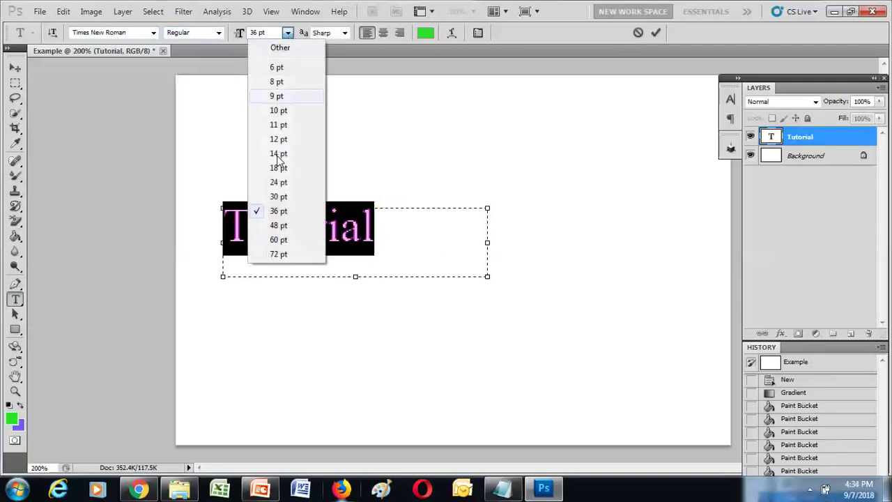
left_click(292, 229)
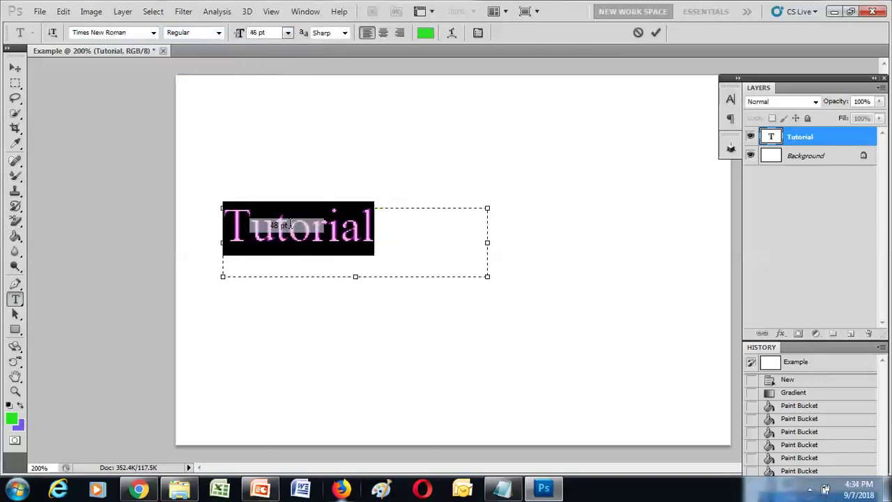
left_click(443, 248)
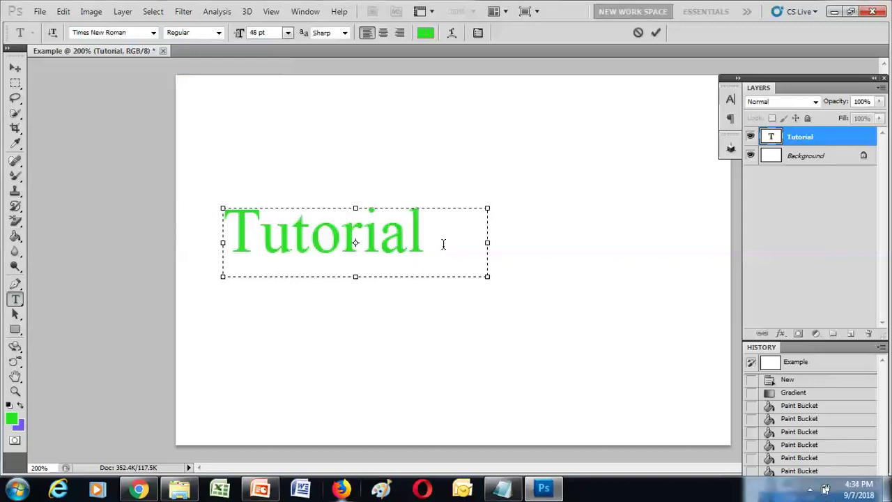
Step: Set the font size of the whole word "Tutorial" to 60 pt and deselect the text
left_click(287, 33)
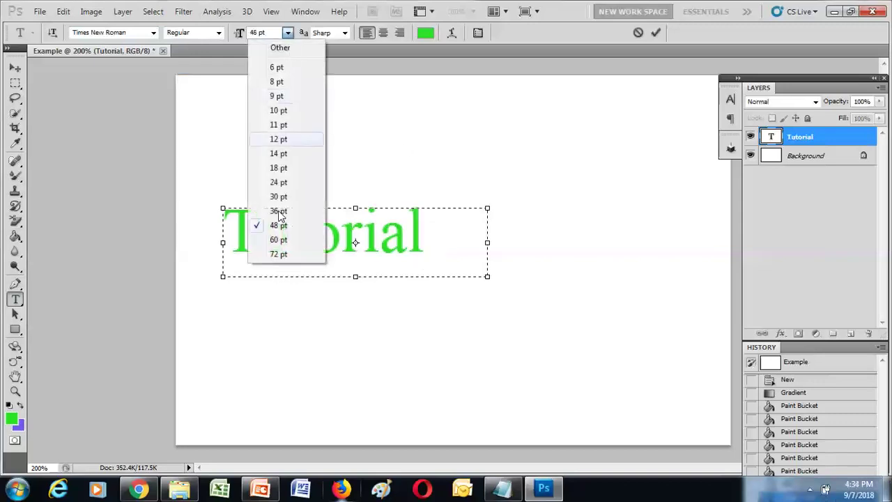
left_click(284, 240)
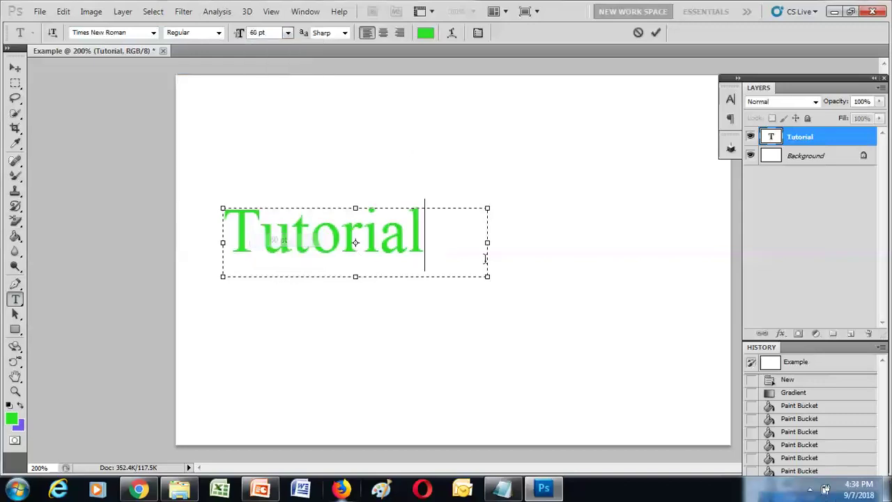
double_click(422, 244)
left_click(287, 33)
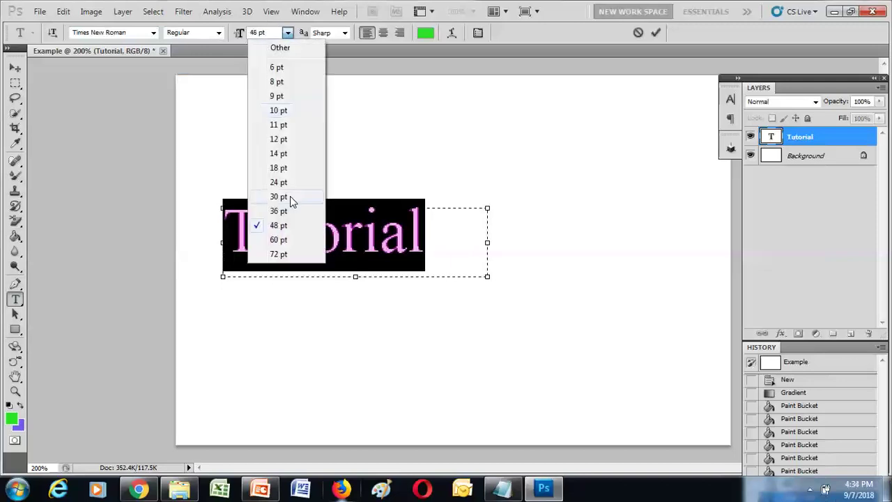
left_click(284, 240)
left_click(427, 247)
left_click(477, 251)
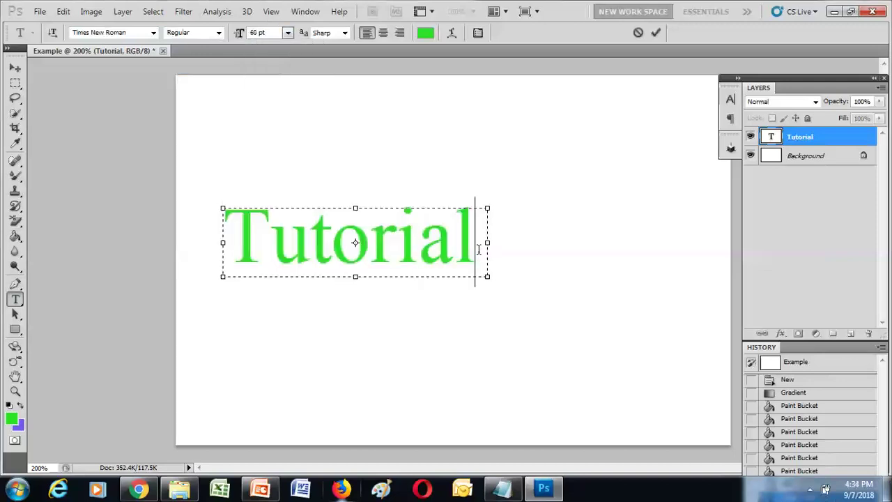
Step: Reduce the font size of the whole word "Tutorial" to 36 pt and deselect the text
double_click(478, 251)
left_click(288, 33)
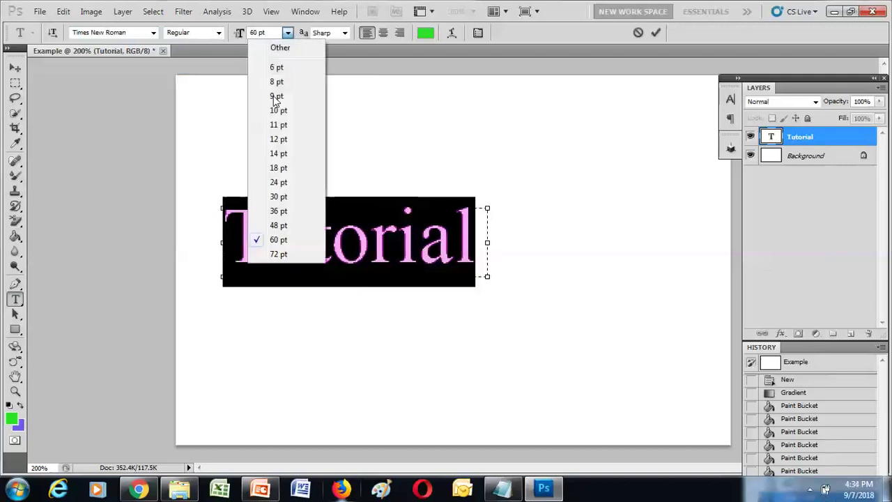
left_click(287, 210)
left_click(388, 232)
double_click(314, 236)
left_click(312, 236)
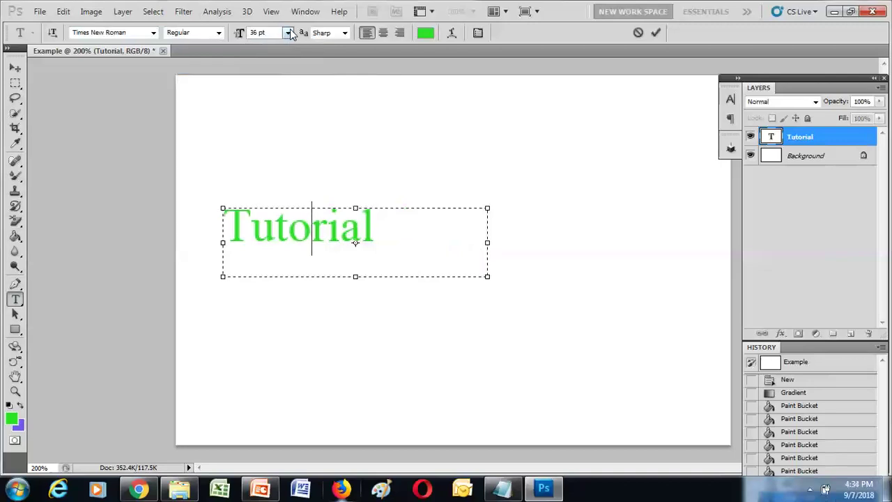
Step: Examine the available anti-aliasing methods for the text without choosing one
left_click(345, 33)
left_click(345, 32)
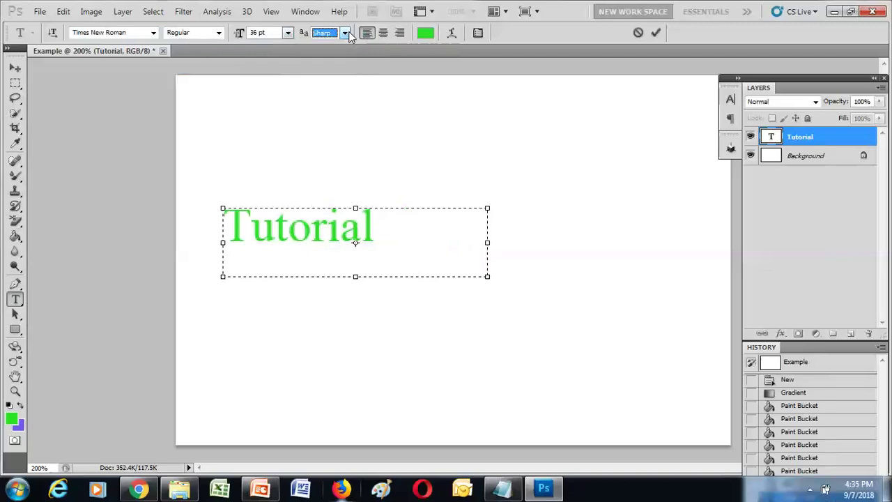
left_click(347, 33)
left_click(347, 32)
left_click(349, 32)
left_click(350, 33)
left_click(350, 33)
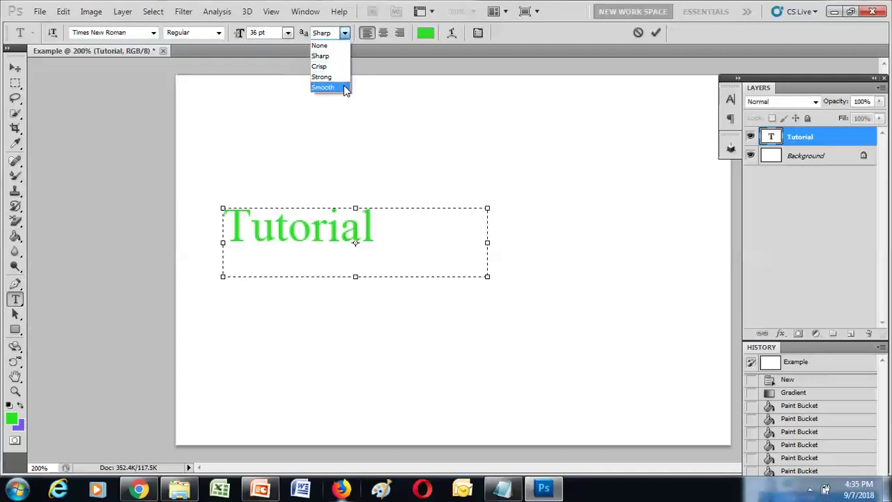
left_click(354, 223)
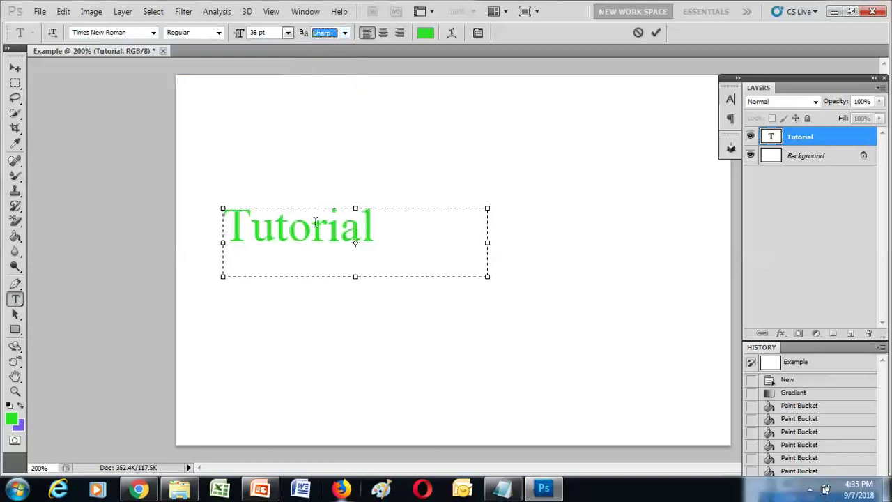
Step: Select the whole word "Tutorial" and apply the Strong anti-aliasing method to it
double_click(316, 222)
left_click(335, 33)
left_click(328, 80)
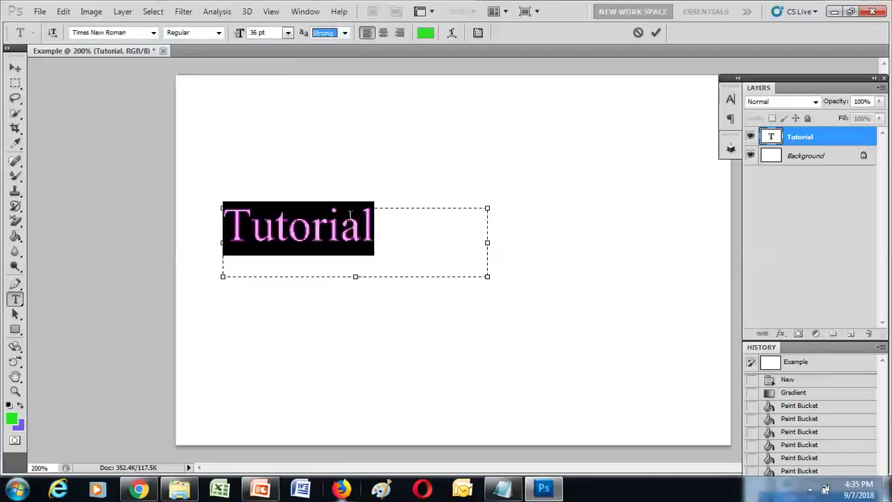
left_click(356, 223)
Step: Reselect the whole word "Tutorial" and switch its anti-aliasing method to Crisp
left_click_drag(394, 235, 246, 182)
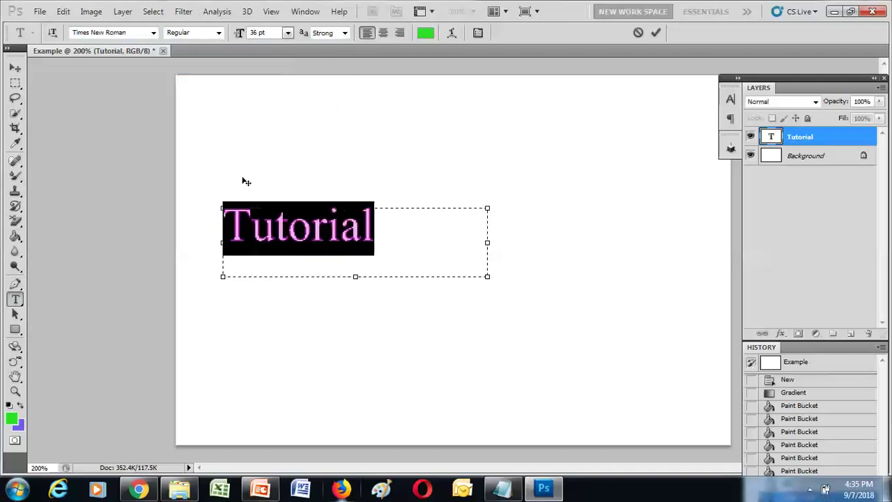
left_click(370, 236)
left_click_drag(370, 232, 225, 232)
left_click(394, 235)
left_click_drag(395, 234, 225, 229)
left_click(345, 32)
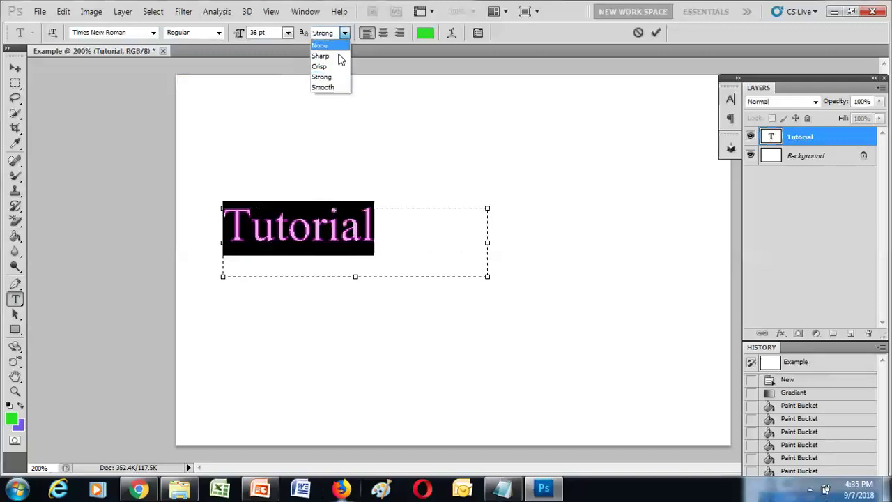
left_click(339, 72)
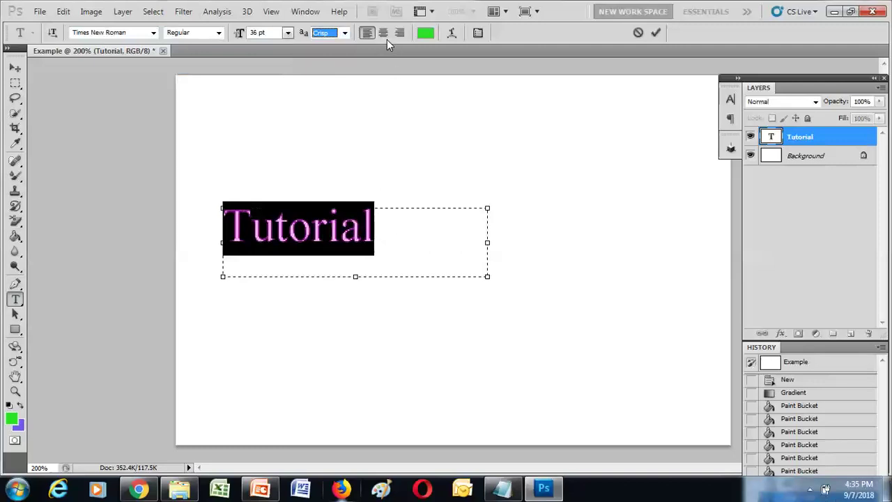
Step: Apply the Smooth anti-aliasing method to the word "Tutorial" and deselect the text
left_click(347, 32)
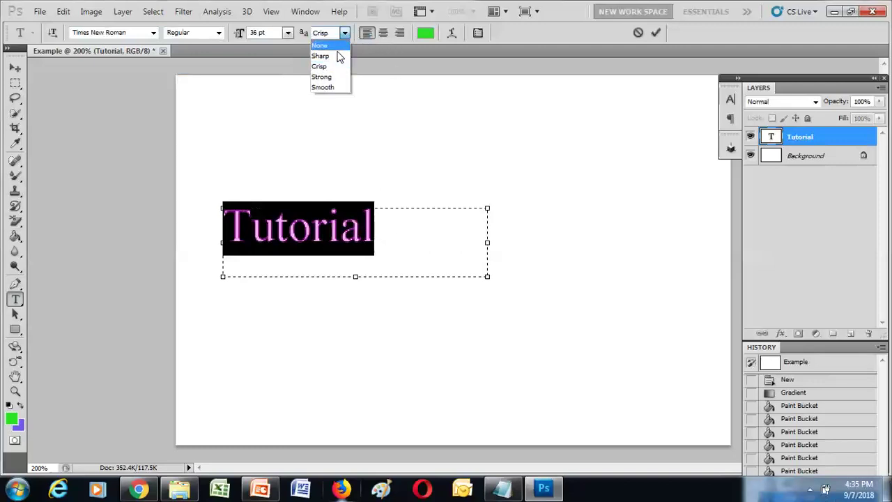
left_click(336, 87)
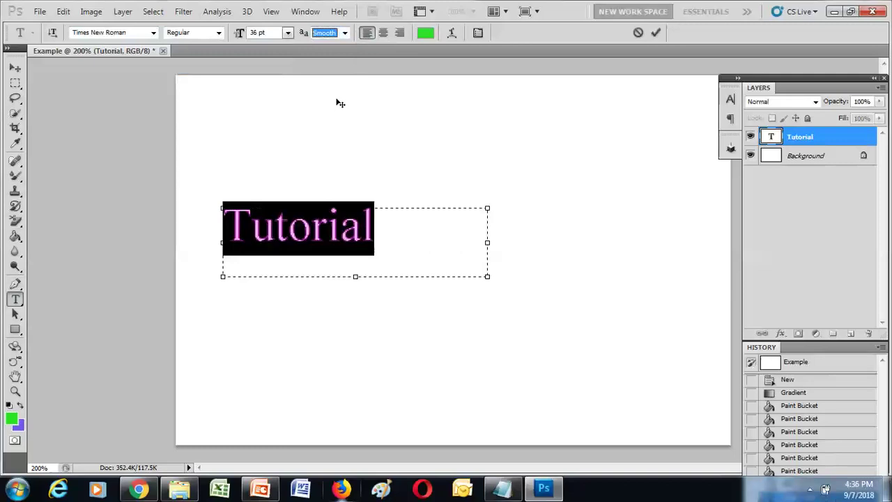
left_click(315, 209)
left_click_drag(391, 227, 233, 221)
left_click(326, 237)
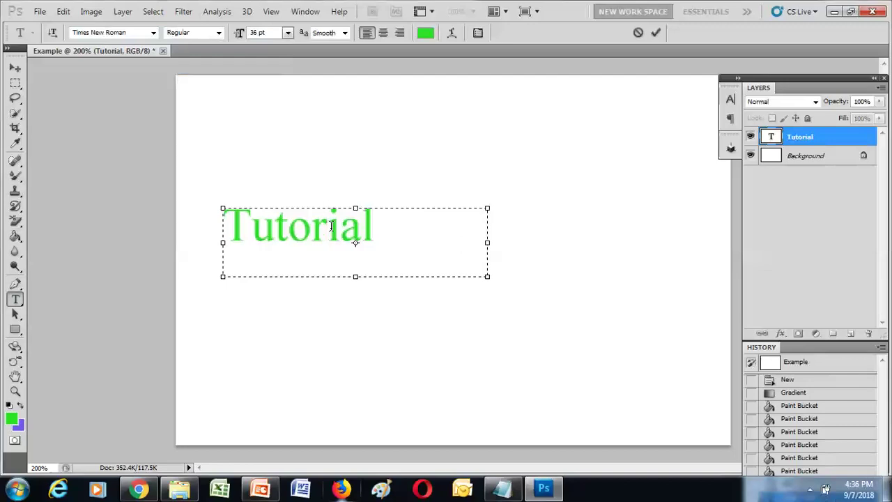
double_click(283, 235)
left_click(410, 231)
left_click_drag(411, 231, 236, 67)
left_click(392, 229)
left_click_drag(16, 299, 55, 298)
left_click(380, 229)
left_click(341, 207)
Step: Enter trial text after "Tutorial" and extend the text box downward to nearly three times its height
left_click(376, 206)
type("o")
key("Left")
key("Delete")
key("BackSpace")
key("BackSpace")
left_click_drag(356, 277, 355, 401)
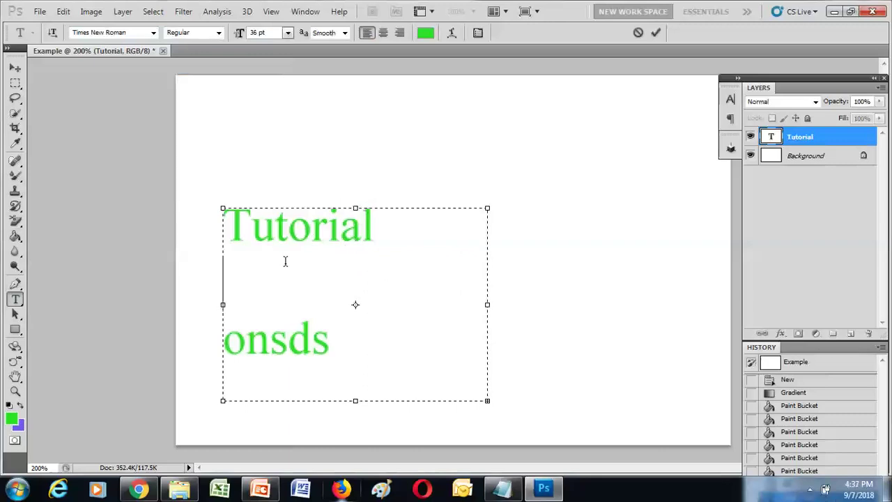
Step: Delete all the stray trial letters on the lines below "Tutorial"
key("Delete")
key("Delete")
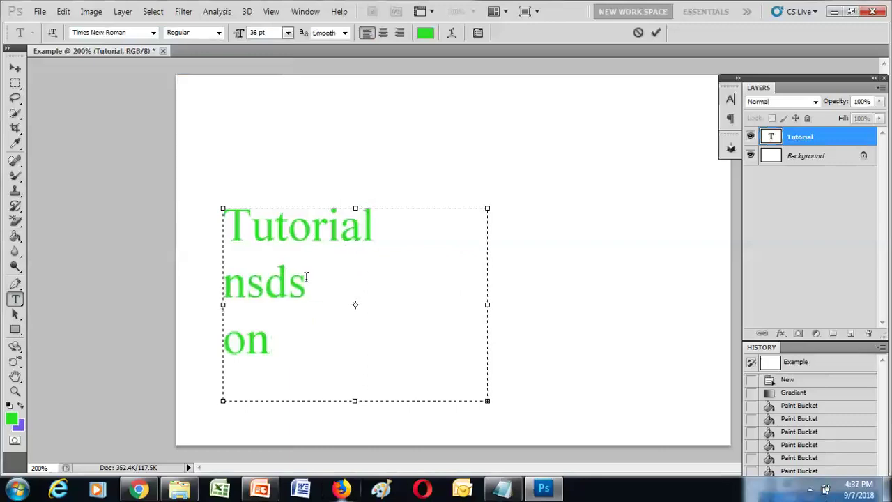
left_click_drag(268, 350, 224, 286)
key("BackSpace")
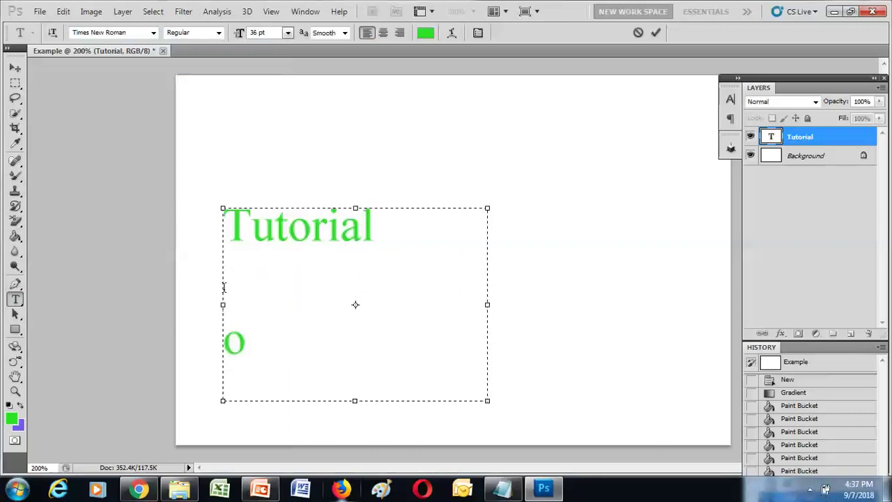
left_click_drag(271, 342, 187, 343)
key("BackSpace")
Step: Add the text "on" and "Text Tool" on two separate lines below "Tutorial"
key("Return")
type("on ")
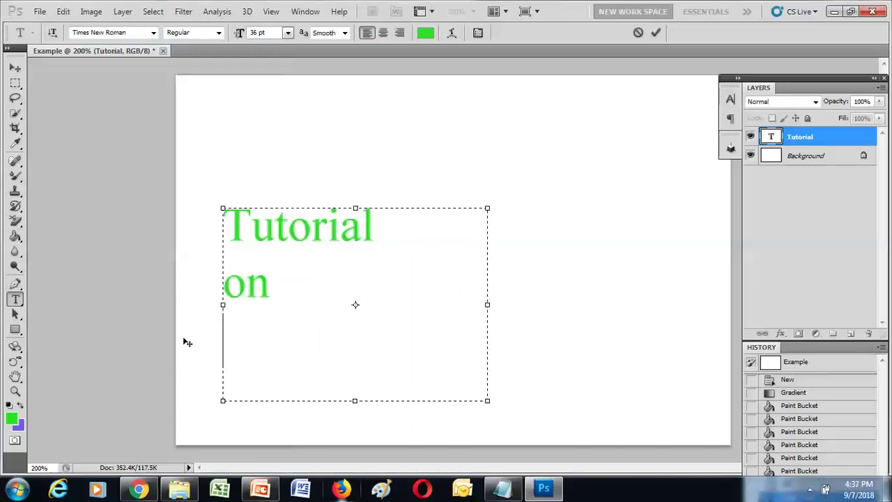
type("Text ")
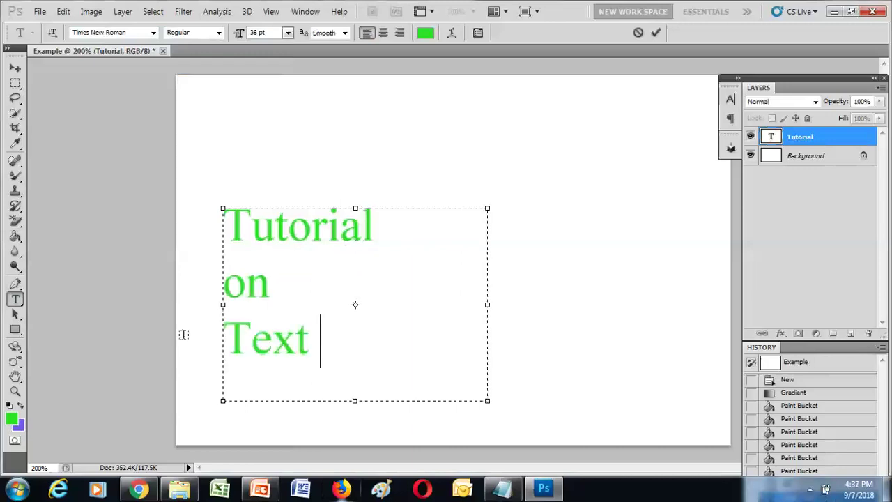
type("Tool")
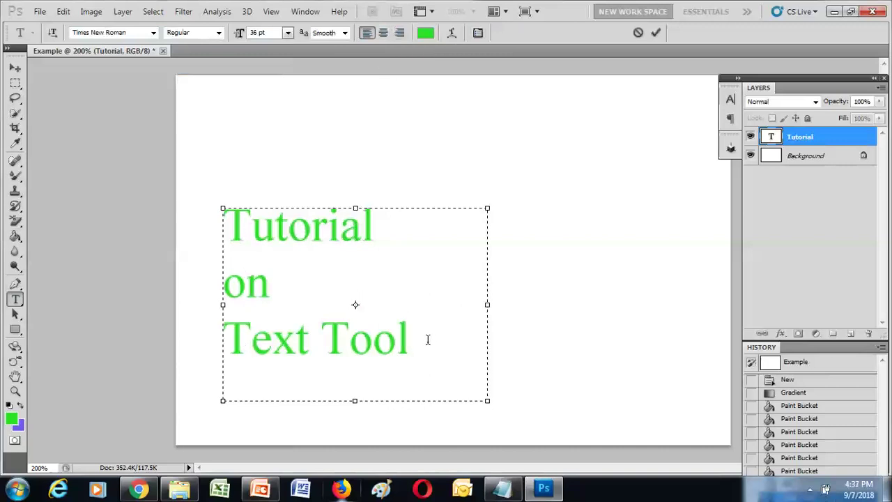
Step: Select all three lines of text, center-align them and deselect the text
left_click_drag(426, 343, 281, 143)
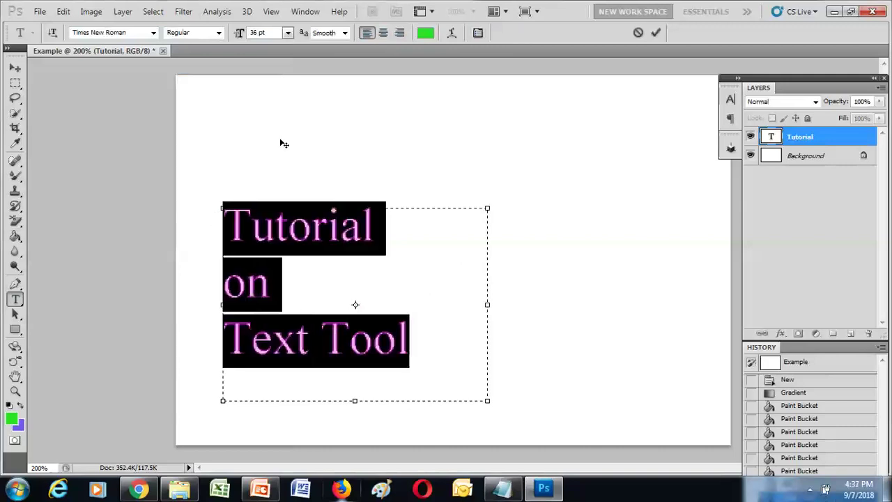
left_click(388, 33)
left_click(413, 282)
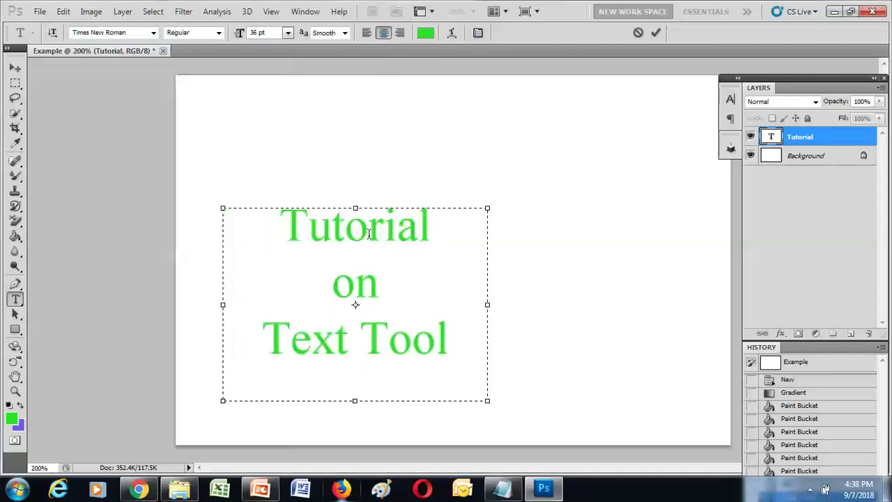
left_click(440, 336)
left_click(405, 305)
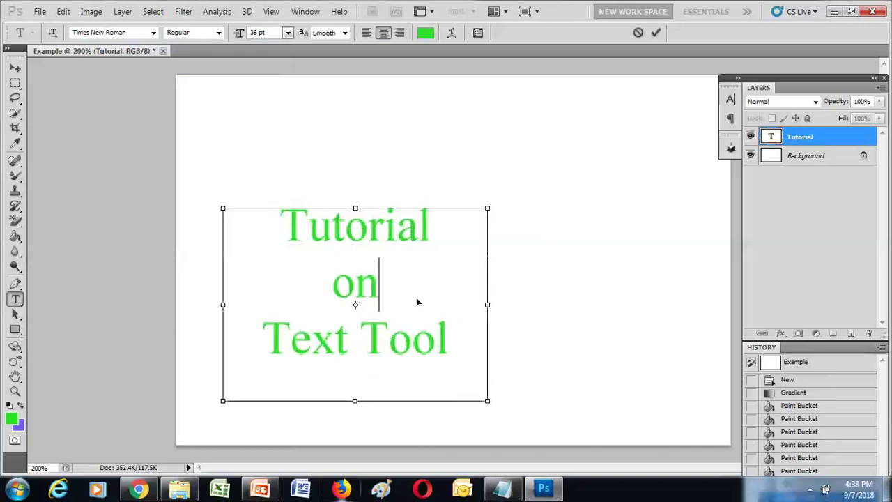
Step: Select the entire text block, right-align it and deselect the text
key("ctrl+a")
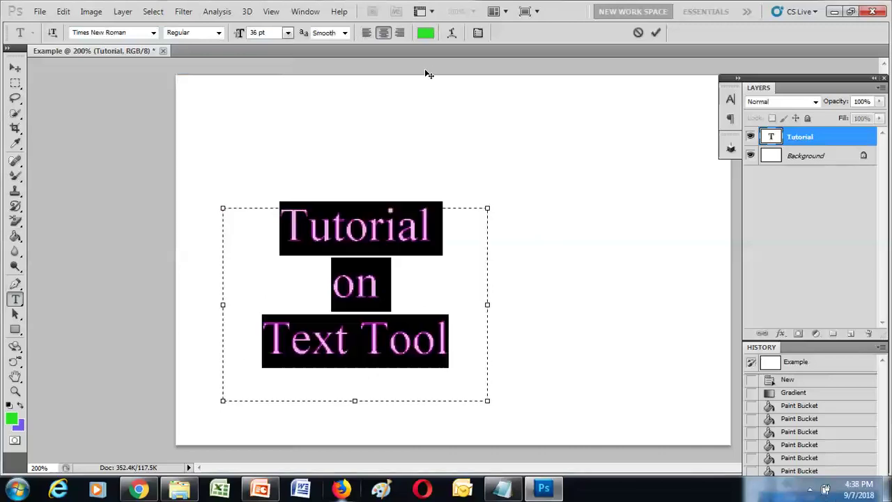
left_click(402, 35)
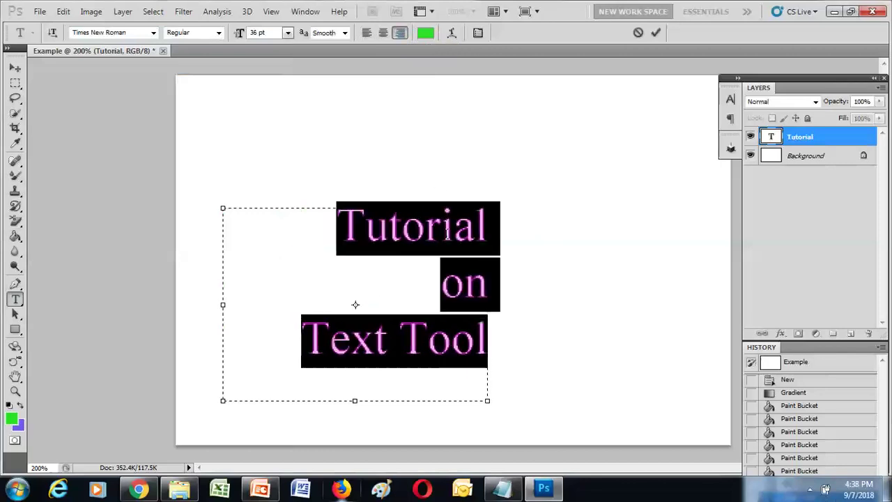
left_click(445, 279)
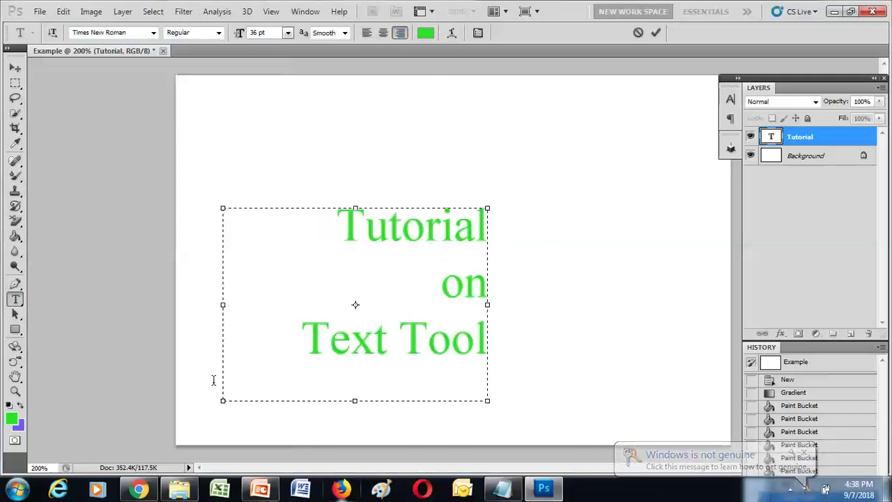
Step: Return all three lines of text to left alignment and deselect the text
left_click_drag(340, 227, 484, 352)
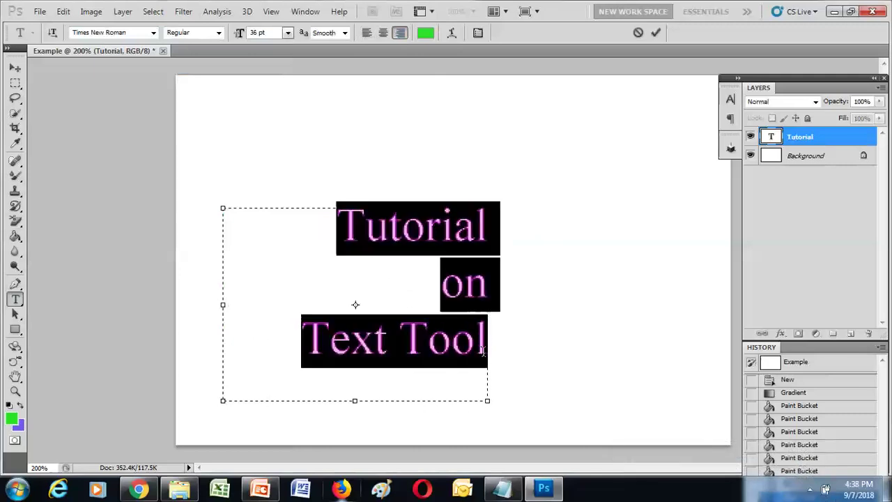
left_click(366, 33)
left_click(393, 298)
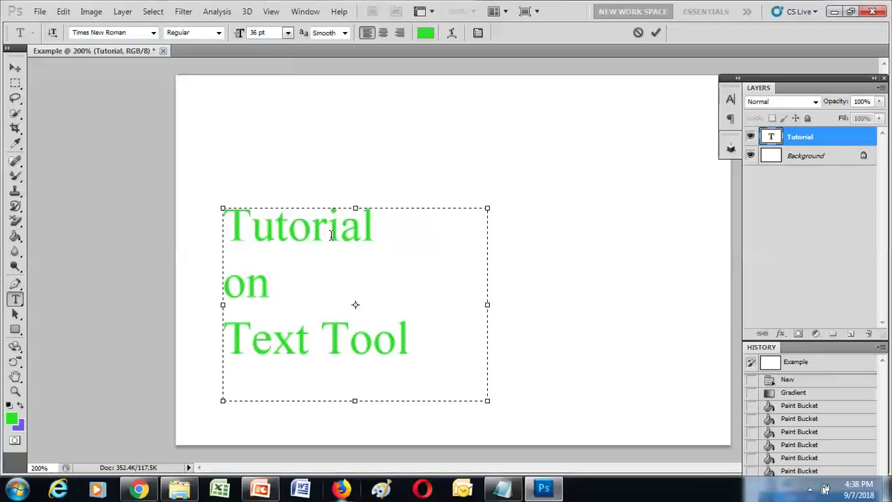
Step: Center-align the whole "Tutorial on Text Tool" text again and deselect it
key("ctrl+a")
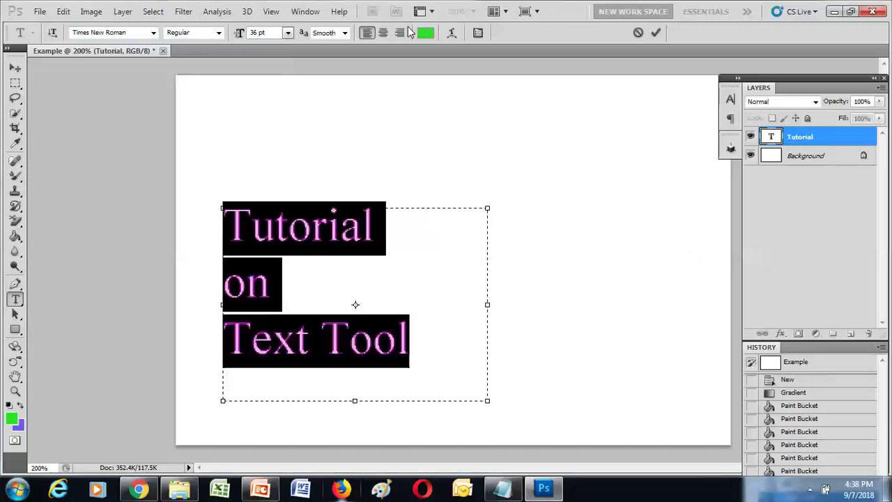
left_click(384, 33)
left_click(406, 276)
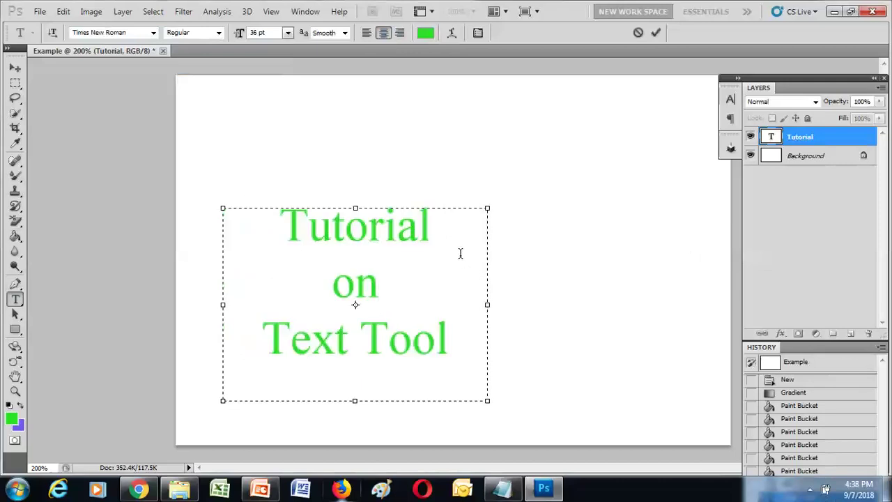
Step: Right-align the whole "Tutorial on Text Tool" text and deselect it
key("ctrl+a")
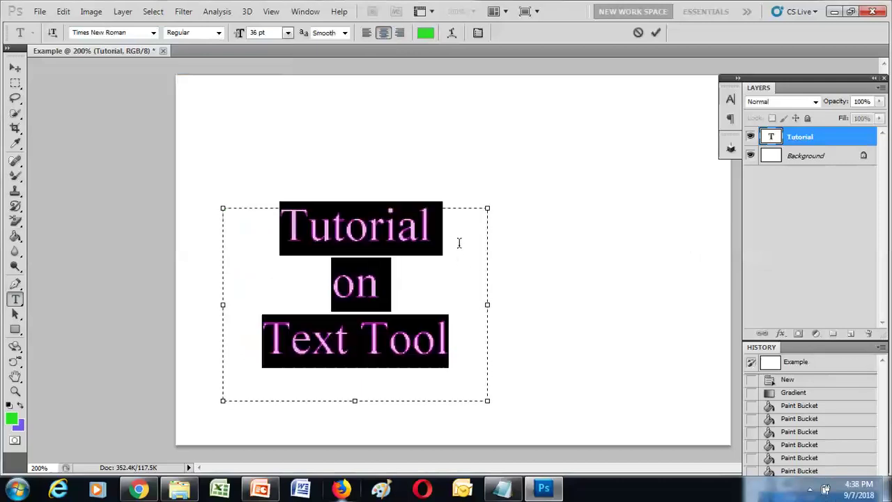
left_click(402, 33)
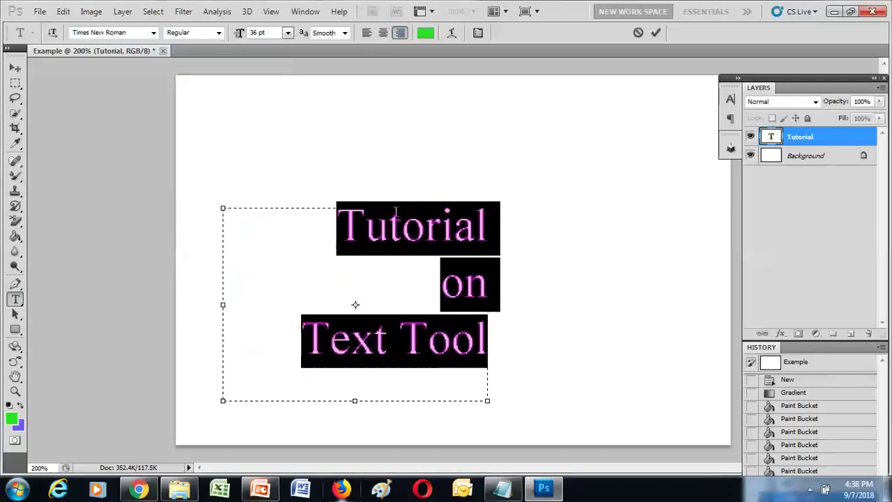
left_click(412, 288)
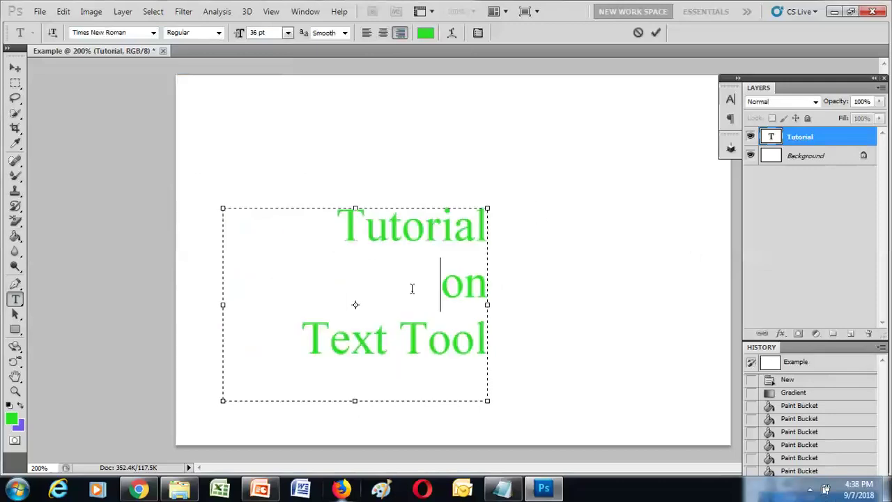
Step: Center-align the whole "Tutorial on Text Tool" text, deselect it, and return all lines to left alignment
key("ctrl+a")
left_click(383, 32)
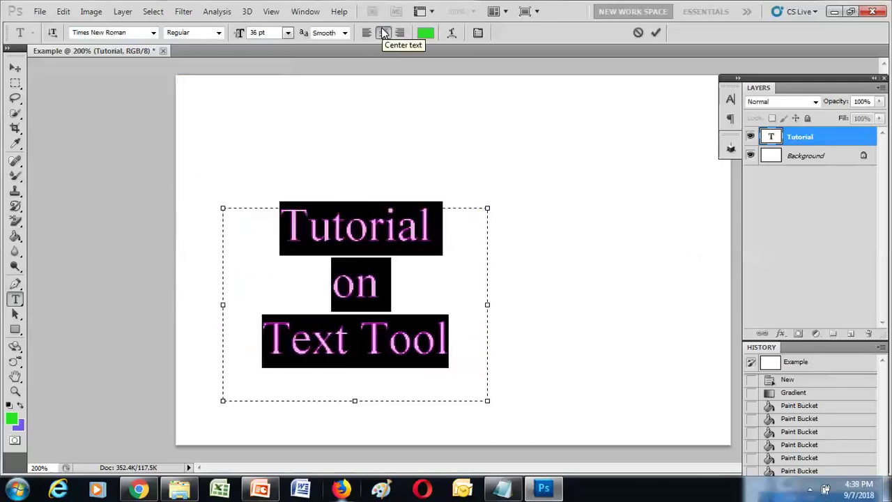
left_click(414, 291)
key("ctrl+a")
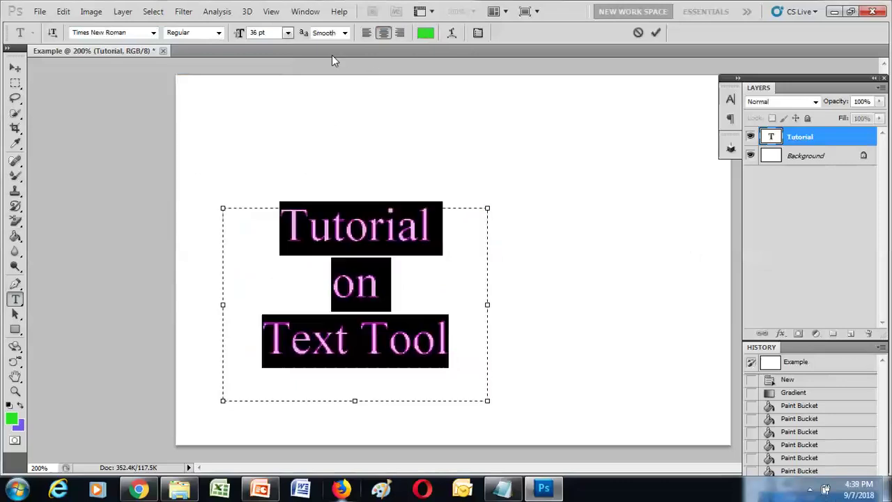
left_click(366, 34)
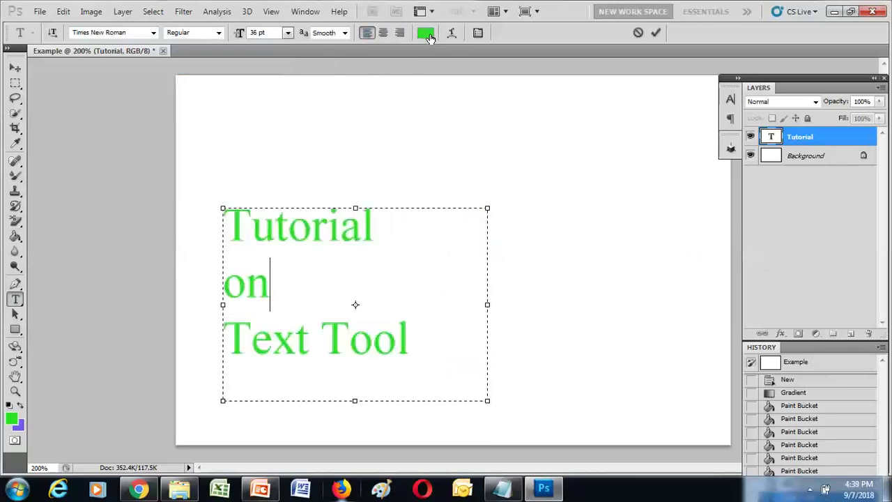
Step: Try a darker green as the text color without selecting text, and reopen the color picker for all text to accept the existing green
left_click(427, 34)
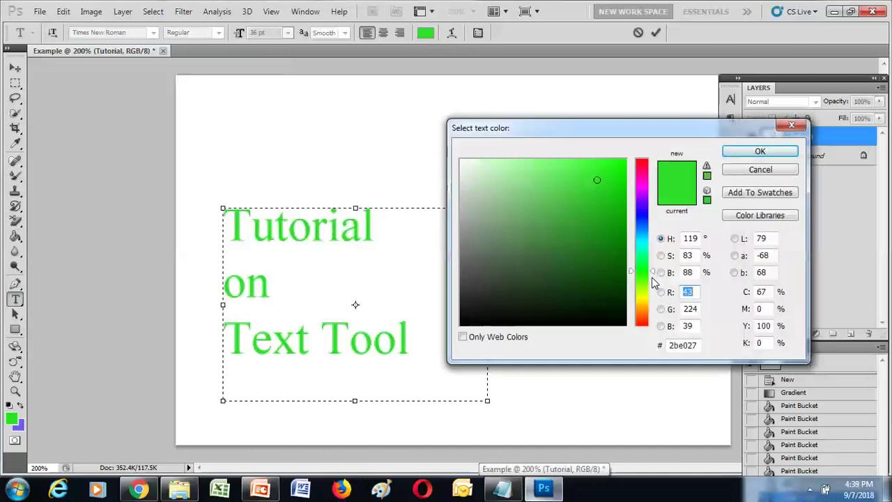
mouse_move(654, 274)
left_mouse_down()
mouse_move(649, 253)
mouse_move(654, 266)
left_mouse_up()
left_click(521, 258)
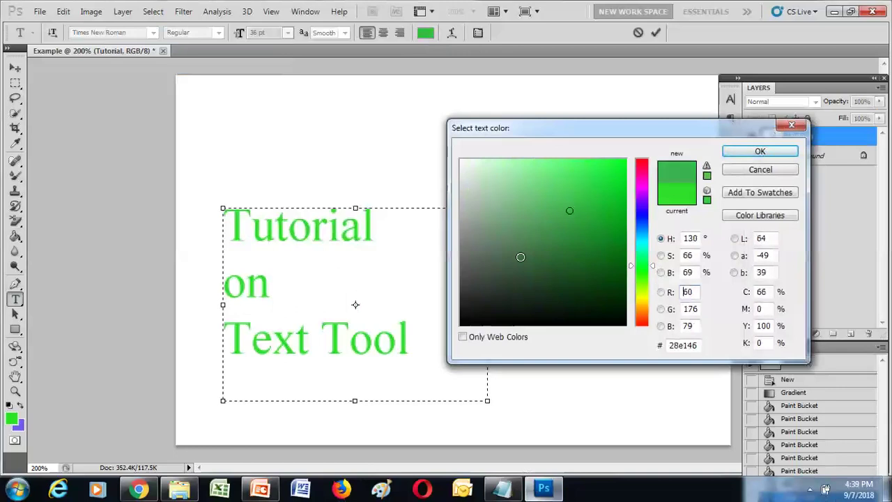
left_click(759, 153)
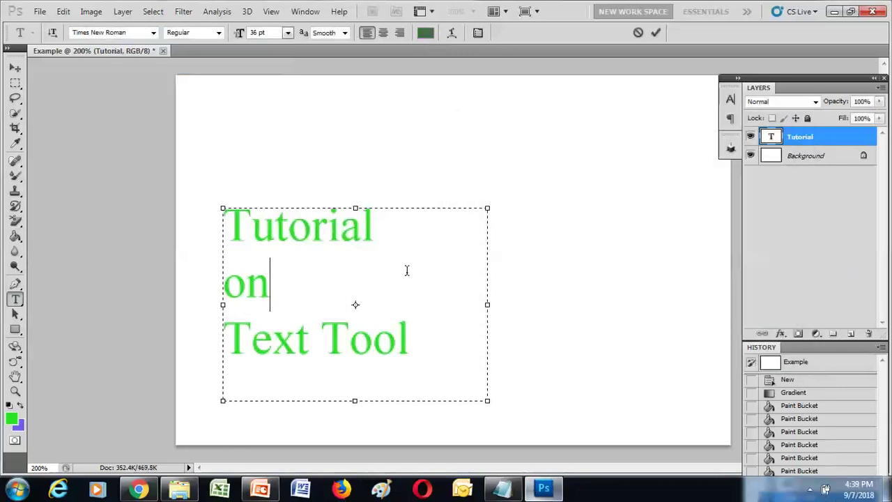
key("ctrl+a")
left_click(425, 33)
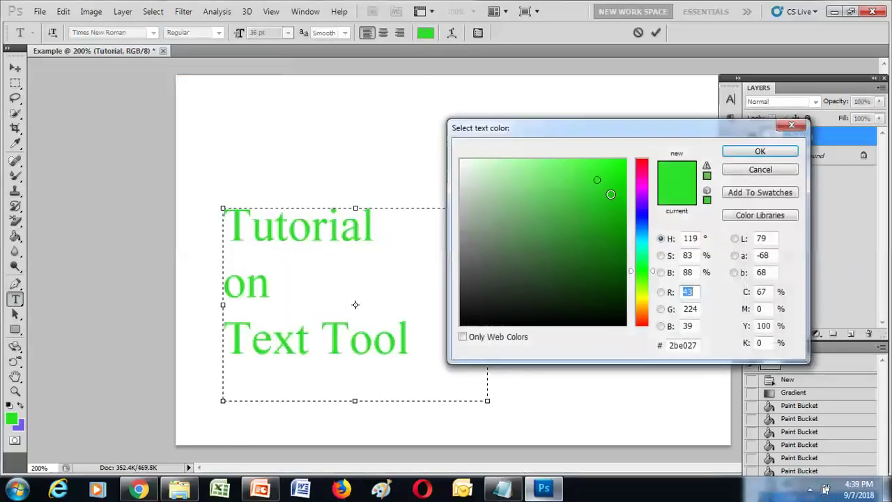
left_click(760, 152)
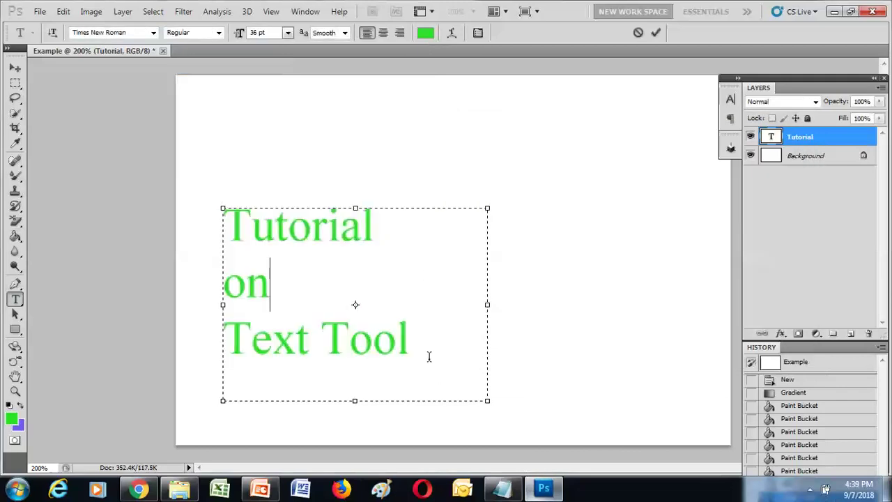
Step: Select the three lines of text from the end of "Text Tool" back to the start, and deselect them
left_click_drag(410, 342, 234, 240)
left_click(416, 300)
left_click(424, 334)
left_click(233, 241, "shift")
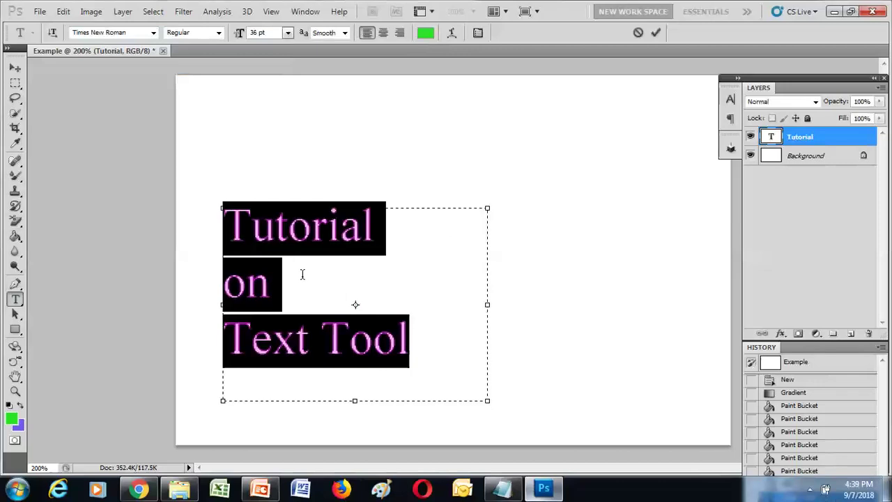
left_click(350, 287)
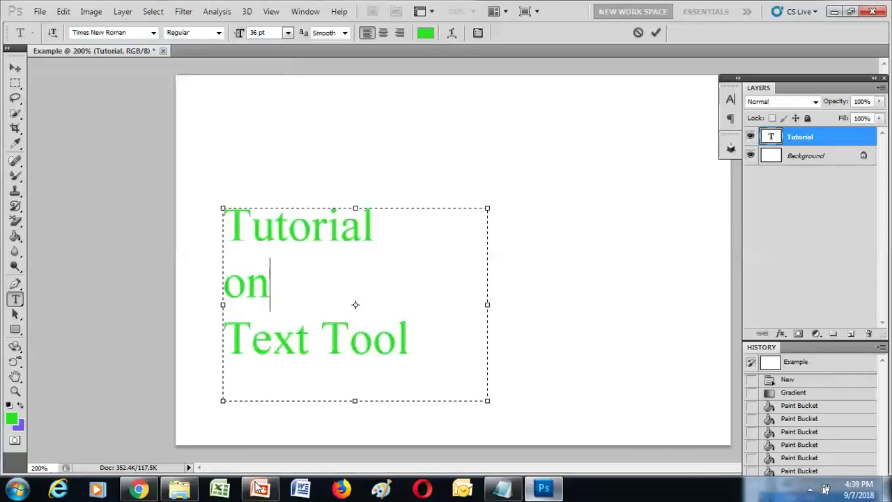
left_click(452, 33)
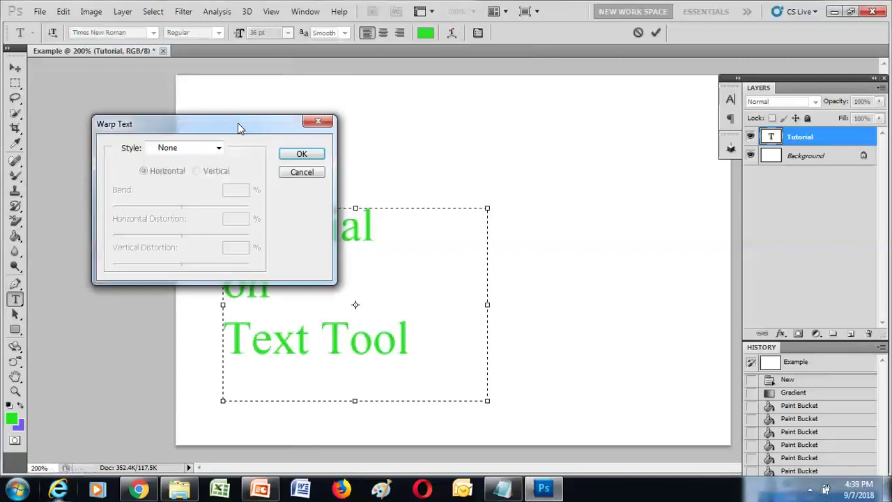
left_click_drag(237, 123, 663, 110)
left_click(452, 33)
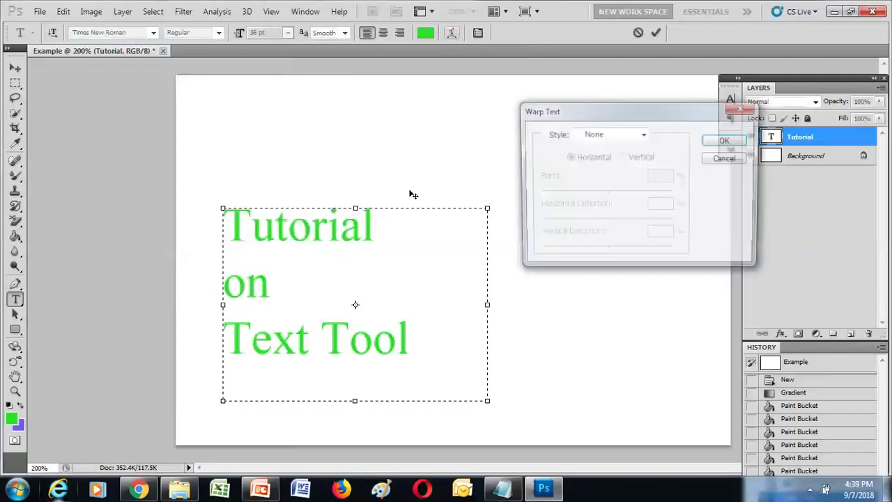
left_click(742, 111)
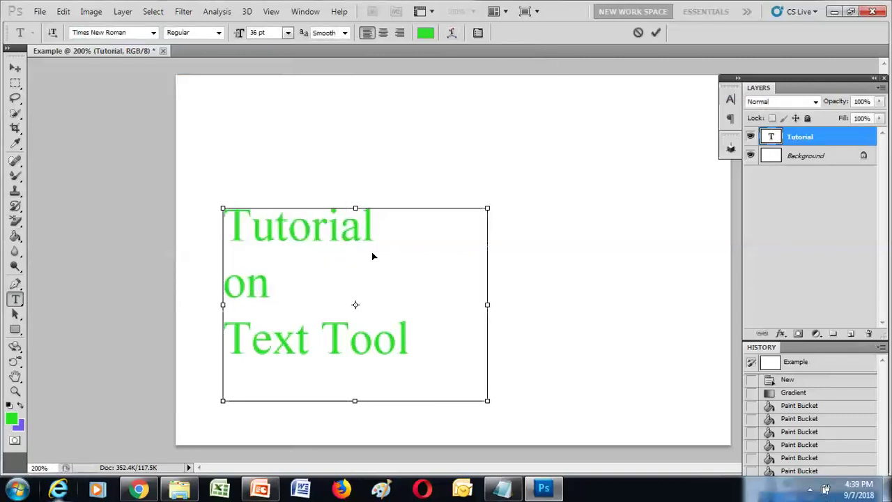
key("ctrl+a")
left_click(448, 36)
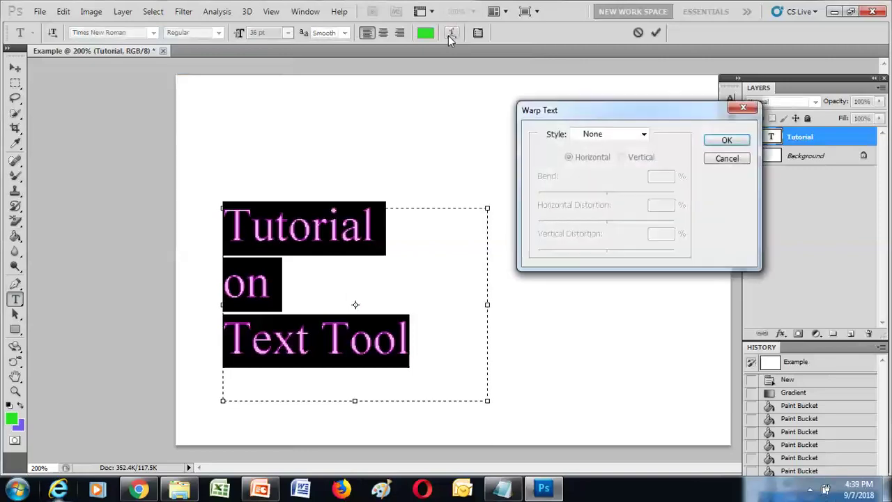
left_click(644, 136)
left_click(642, 136)
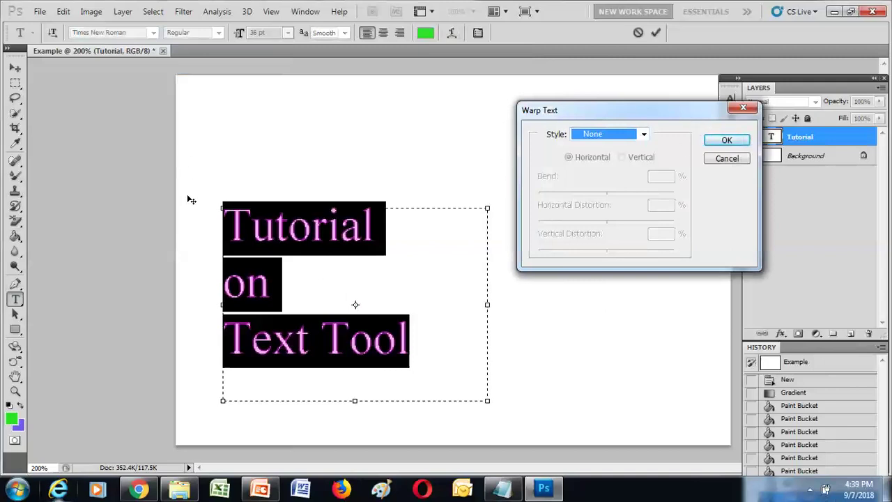
left_click(744, 108)
left_click(420, 206)
left_click(379, 289)
left_click(352, 387)
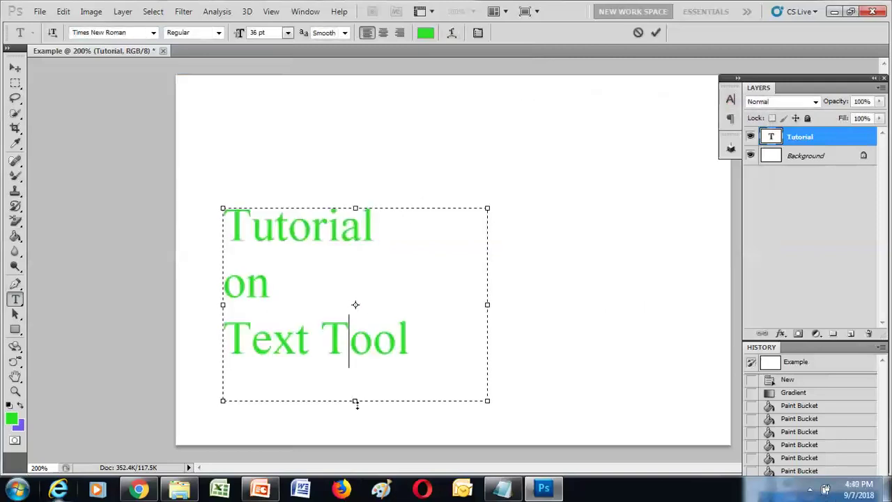
Step: Shrink the text box closer around its three lines and move the text block to the upper-left area of the canvas
left_click_drag(355, 401, 355, 396)
left_click_drag(488, 301, 421, 301)
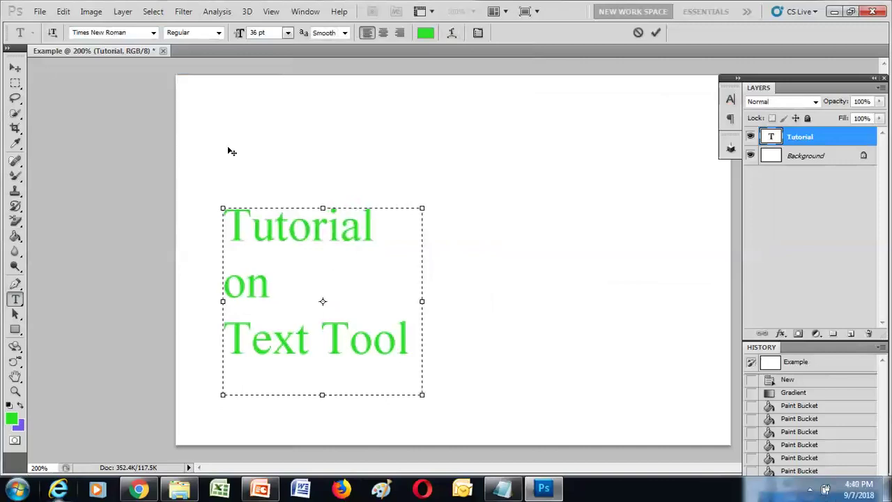
left_click(14, 68)
left_click_drag(305, 223, 281, 137)
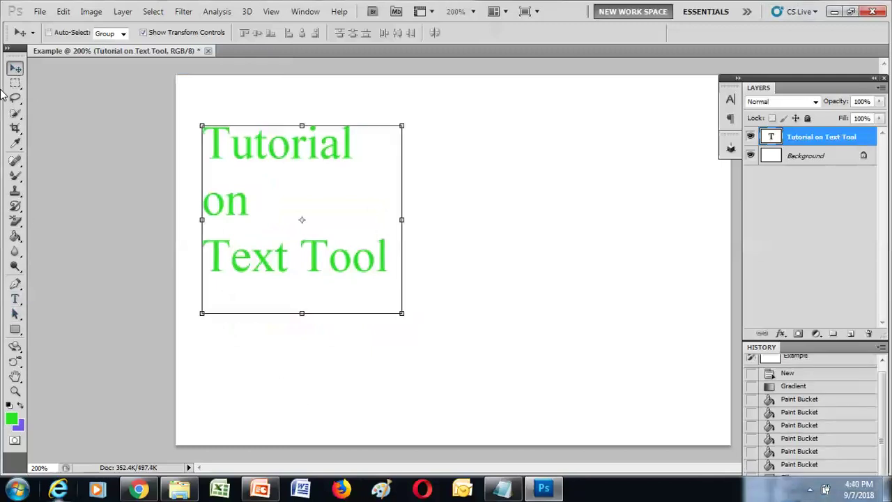
Step: Edit the text block with the Horizontal Type tool, warp it with the Arc style, and reposition it so all the text lies within the canvas
left_click(14, 284)
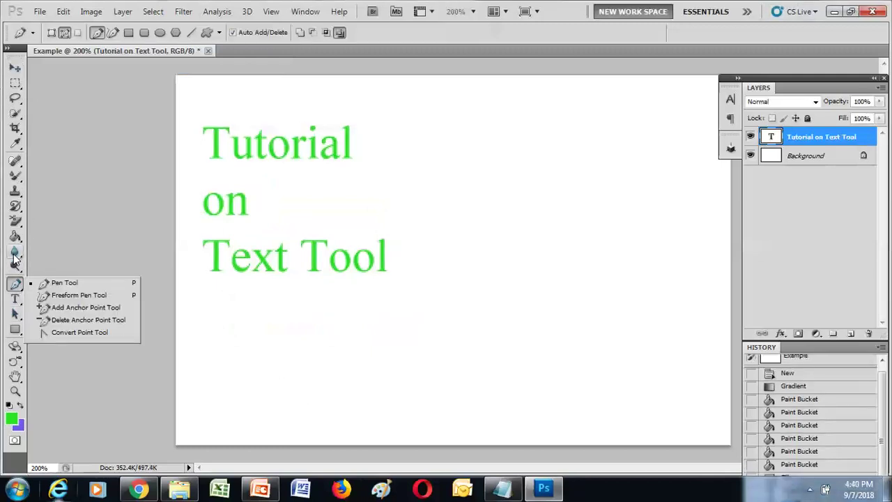
left_click(15, 298)
left_click(73, 301)
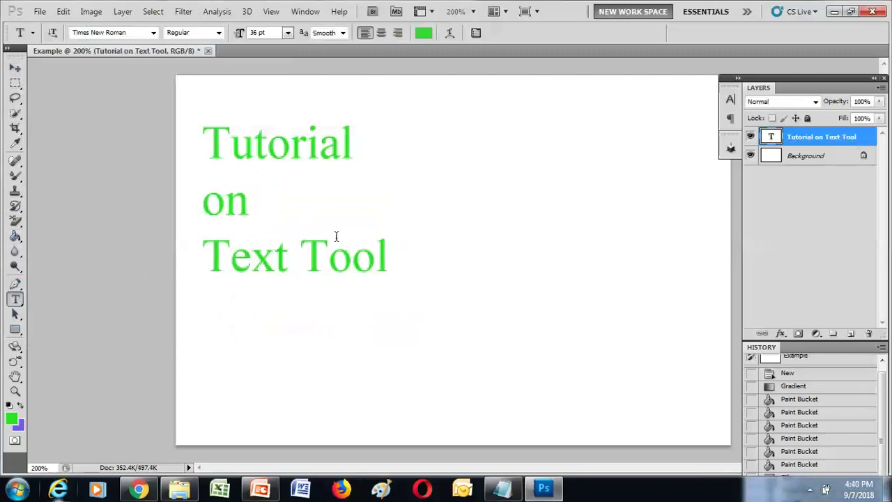
left_click(333, 230)
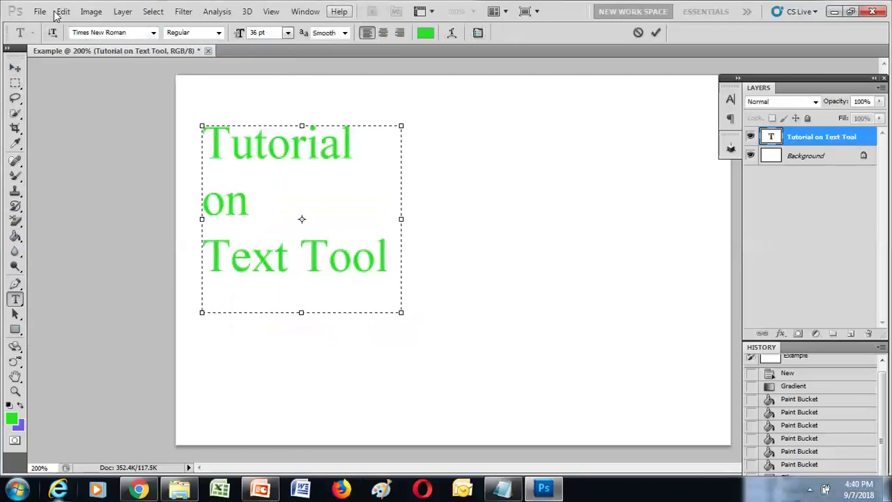
left_click(451, 33)
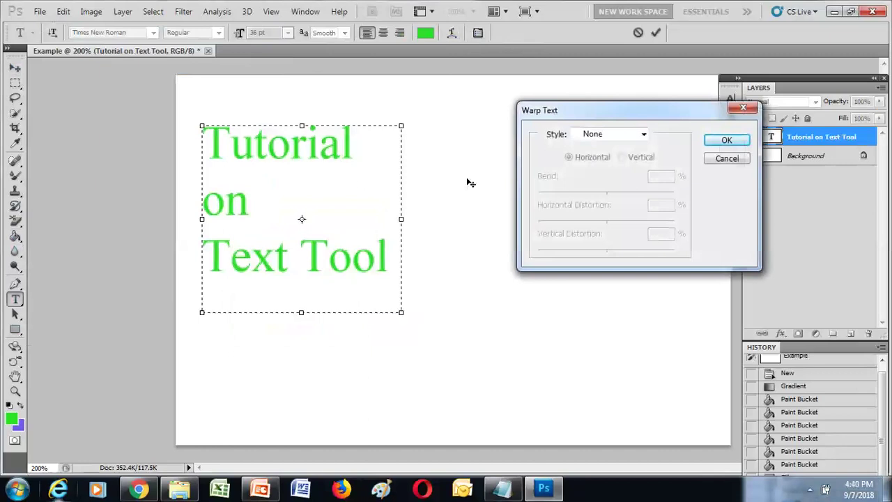
left_click(644, 134)
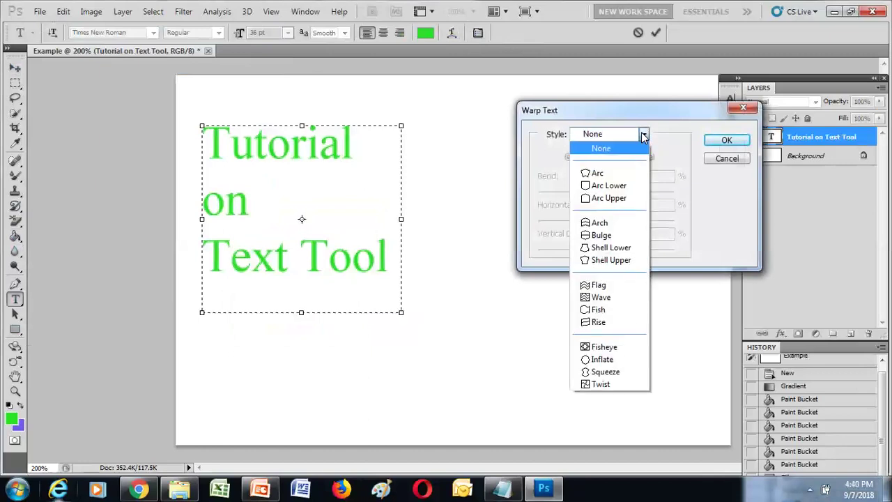
left_click(617, 173)
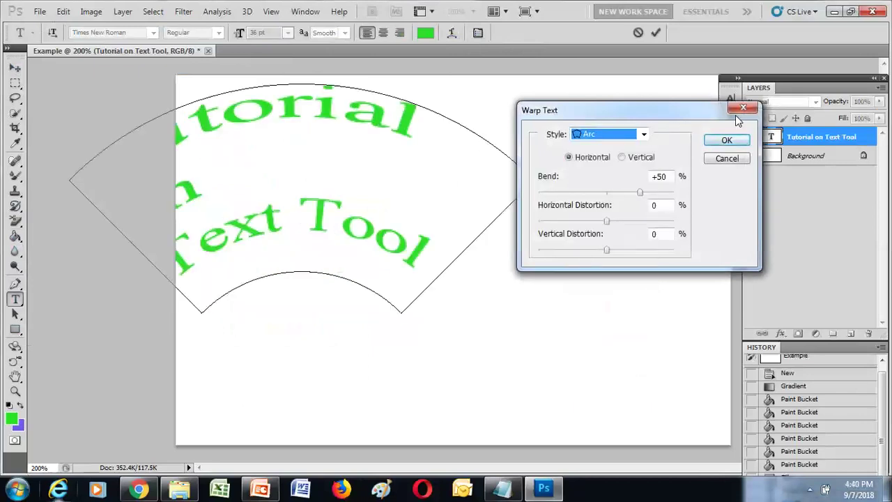
left_click_drag(693, 117, 792, 129)
left_click_drag(441, 135, 535, 159)
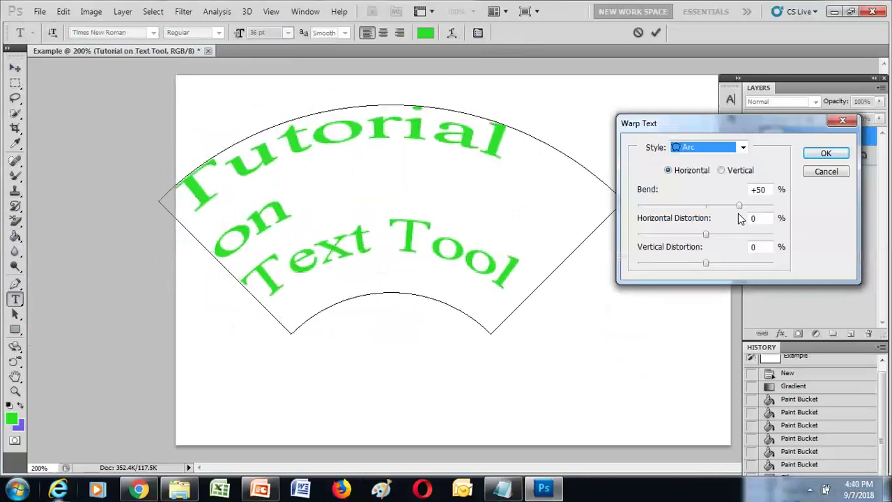
Step: Change the text warp style to Arc Lower and then to Arc Upper
left_click(743, 147)
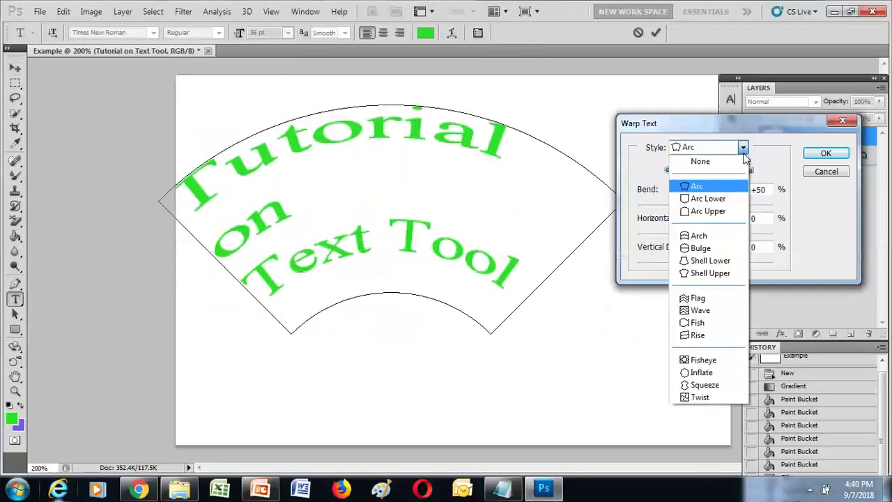
left_click(736, 200)
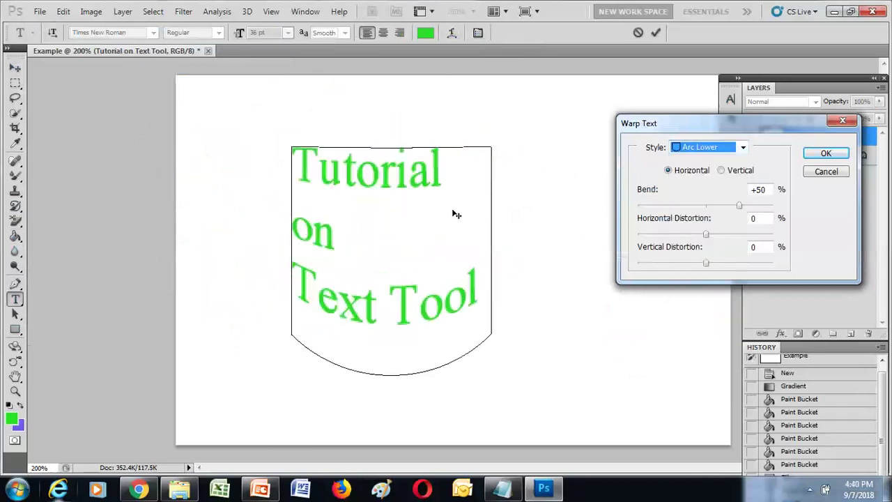
left_click(743, 147)
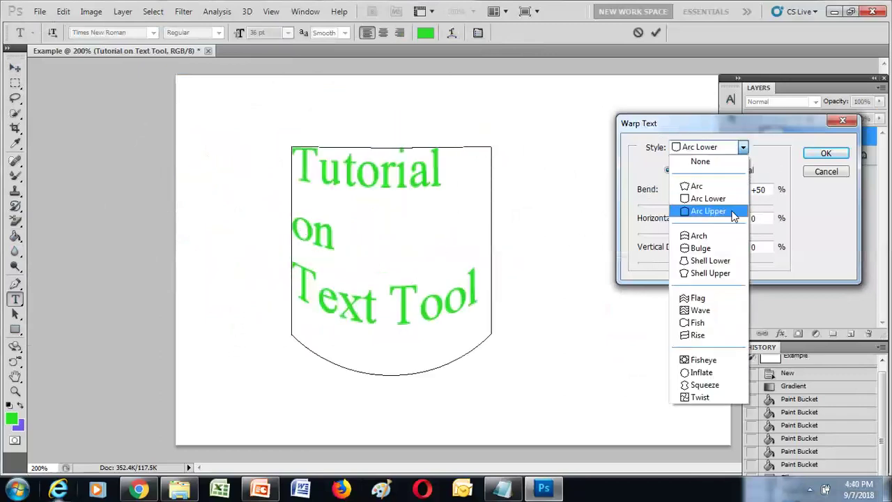
left_click(728, 211)
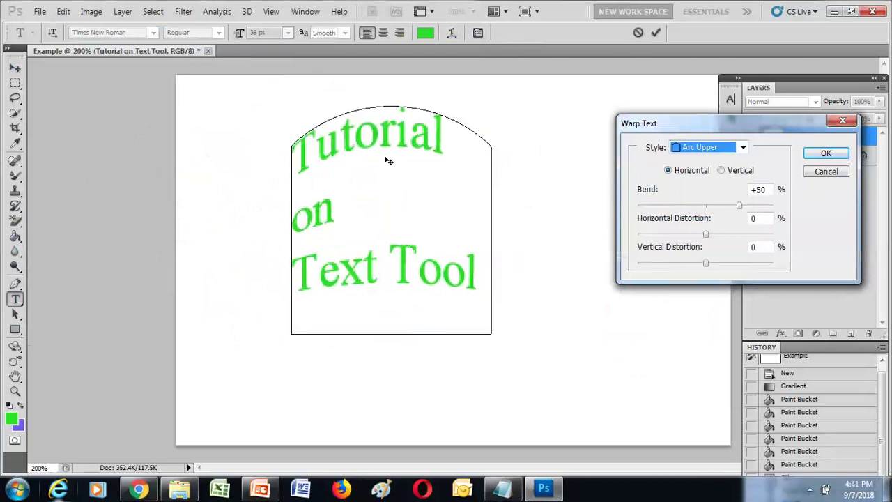
Step: Try the Arch warp style on the text, followed by the Bulge style
left_click(748, 151)
left_click(717, 231)
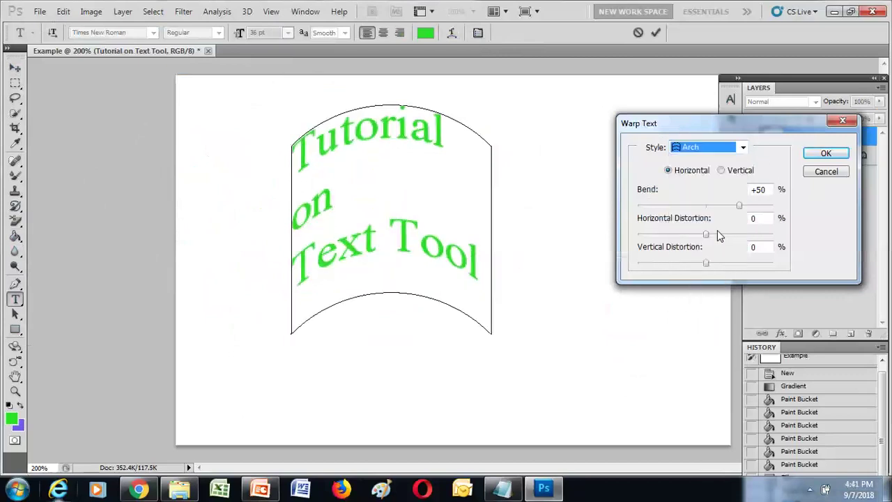
left_click(743, 147)
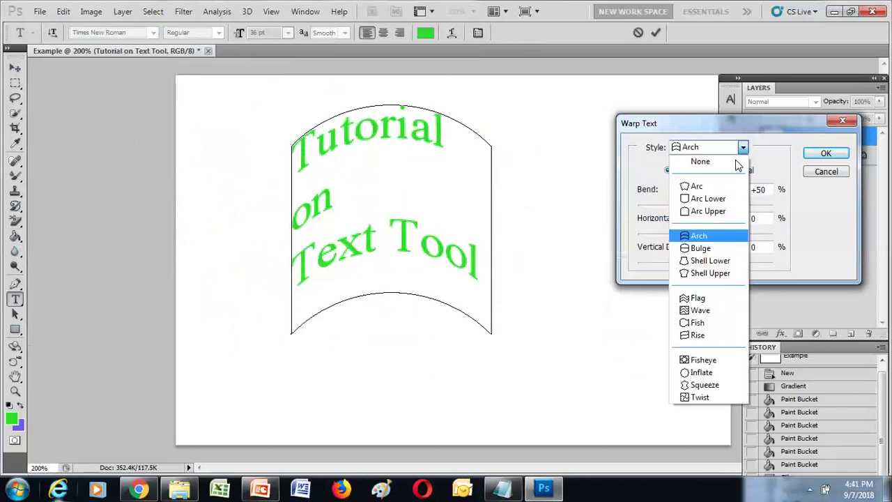
left_click(713, 248)
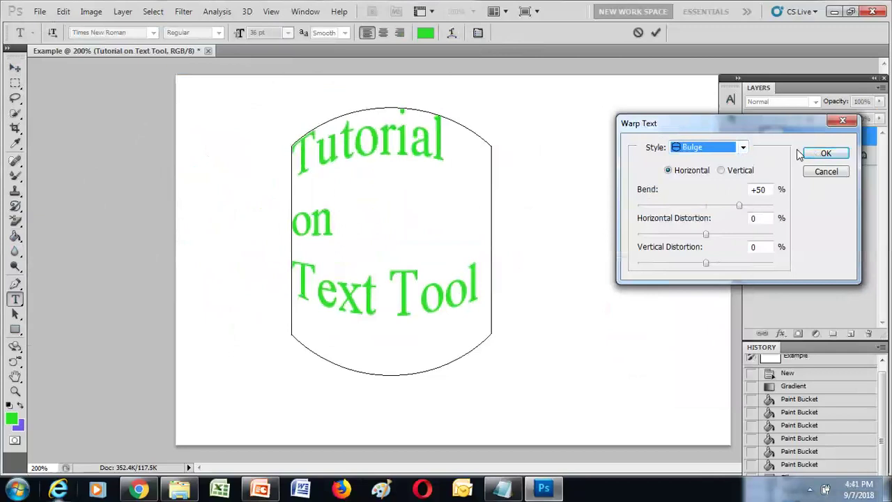
Step: Preview the Shell Lower warp style on the text and switch the style to Flag
left_click(744, 151)
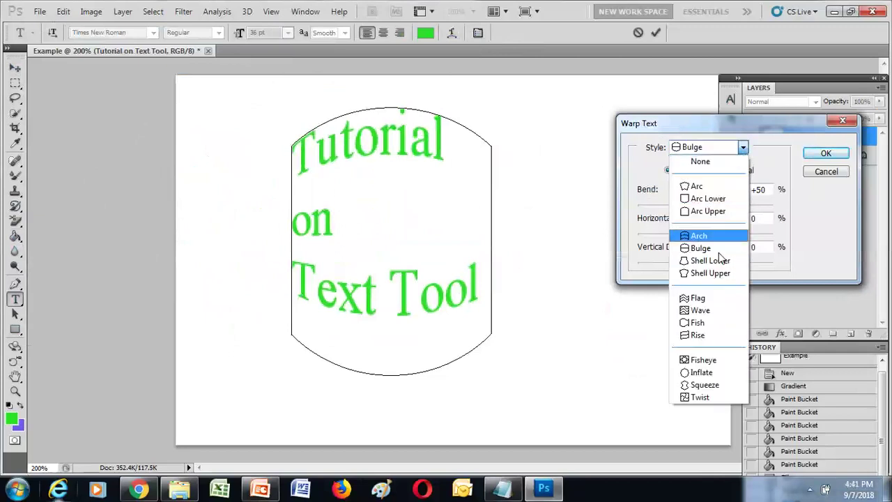
left_click(720, 262)
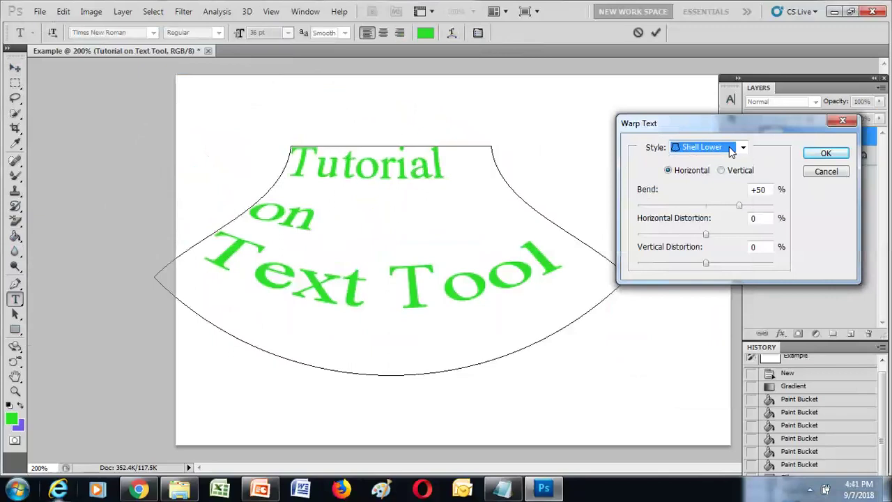
left_click(743, 147)
left_click(714, 297)
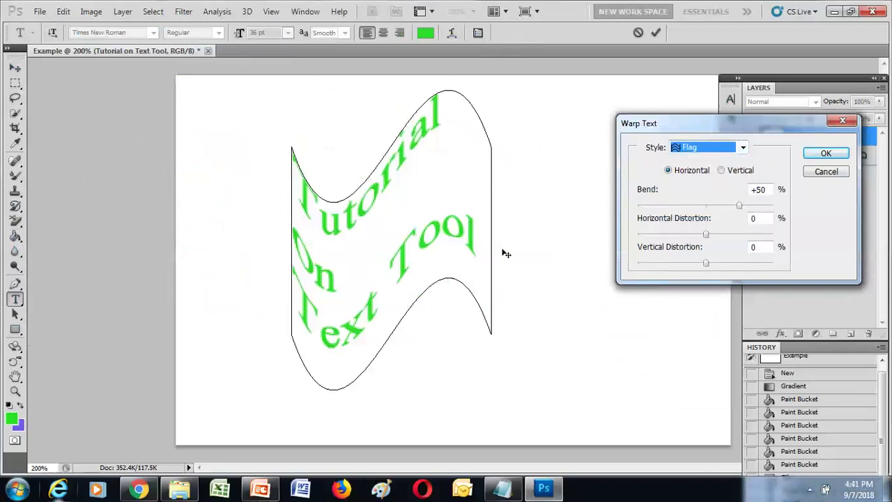
Step: Try the Wave warp style on the text, followed by the Fish style
left_click(743, 147)
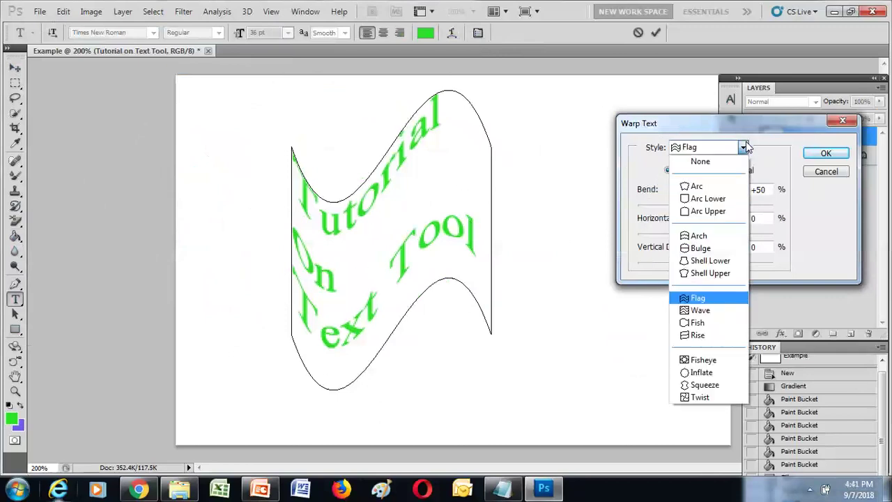
left_click(709, 312)
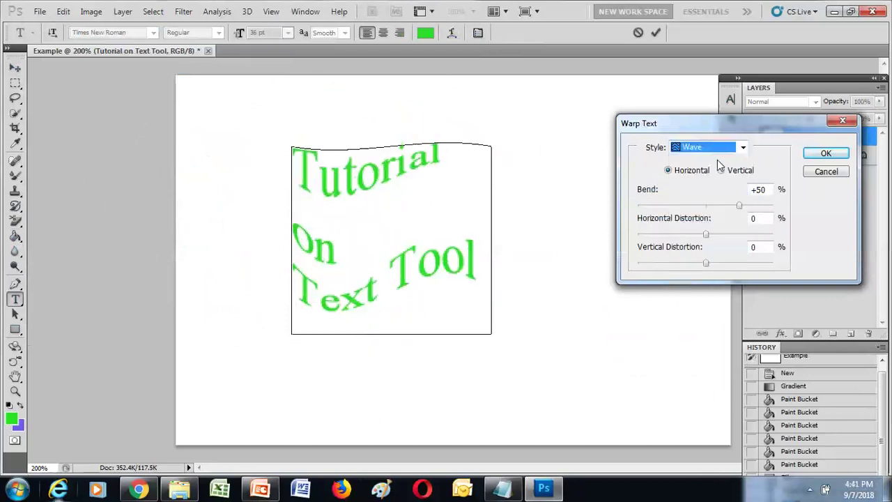
left_click(744, 147)
left_click(700, 324)
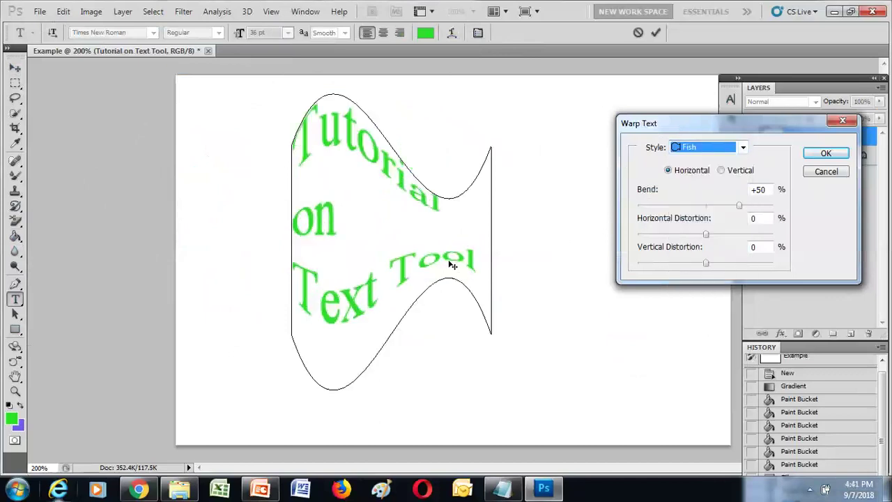
Step: Preview the Inflate warp style on the text and switch the style to Squeeze
left_click(743, 148)
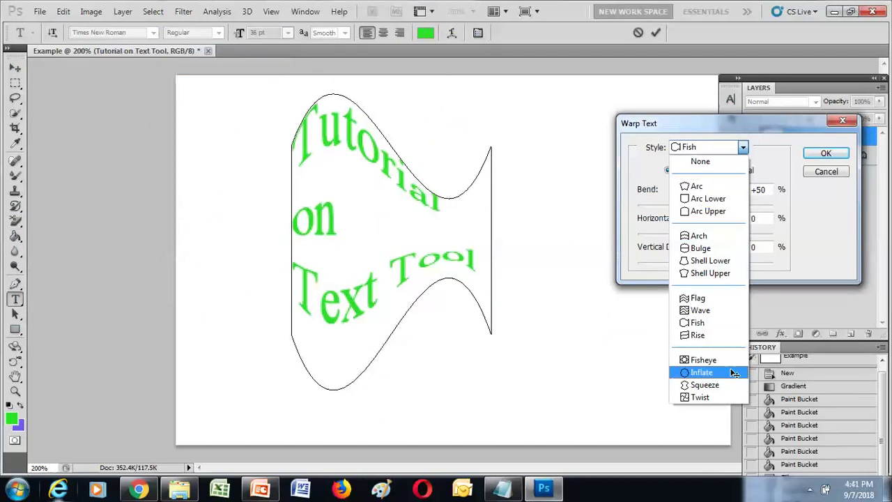
left_click(734, 375)
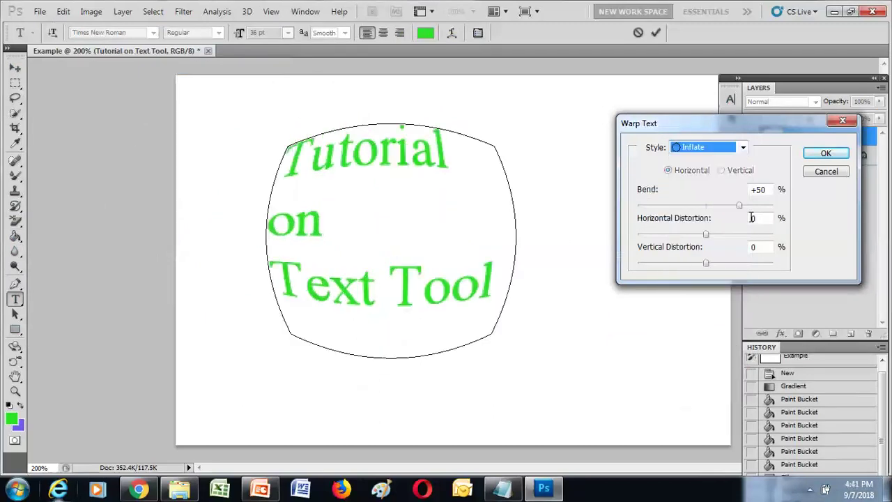
left_click(744, 149)
left_click(736, 383)
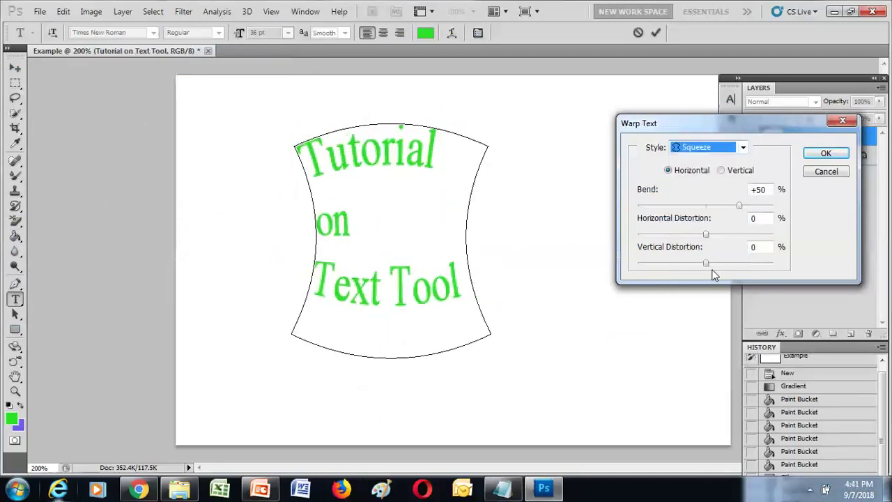
Step: Warp the text with the Twist style, using +28% bend, +23% horizontal distortion and +2% vertical distortion
left_click(743, 147)
left_click(705, 398)
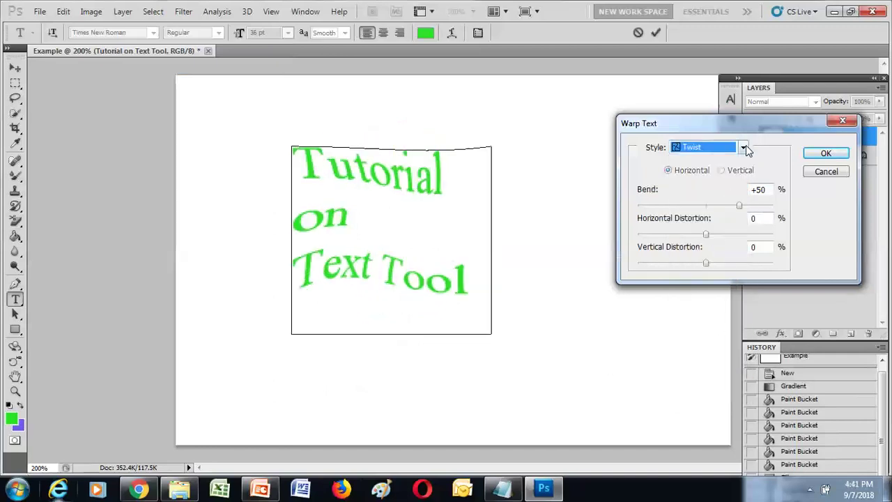
left_click(739, 207)
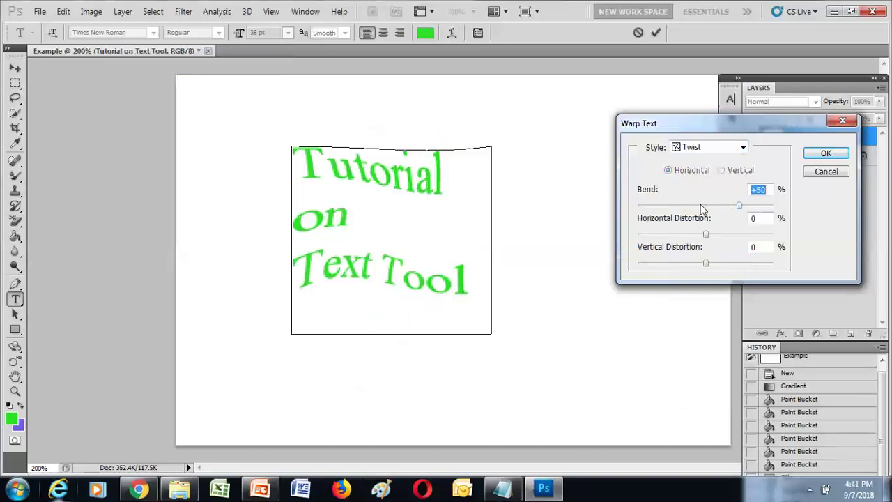
left_click_drag(736, 207, 736, 234)
mouse_move(706, 263)
left_mouse_down()
mouse_move(657, 263)
mouse_move(739, 263)
mouse_move(708, 262)
left_mouse_up()
left_click_drag(736, 232, 725, 211)
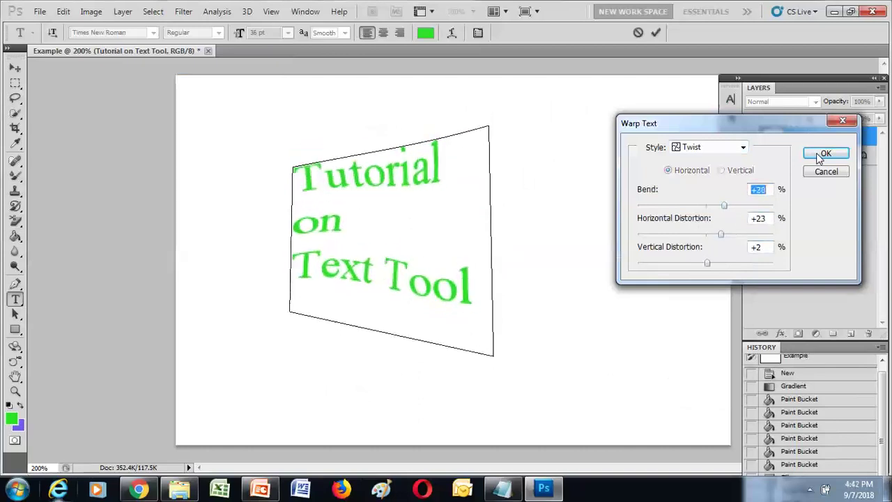
Step: Set the text's warp style to None and apply it
left_click(745, 150)
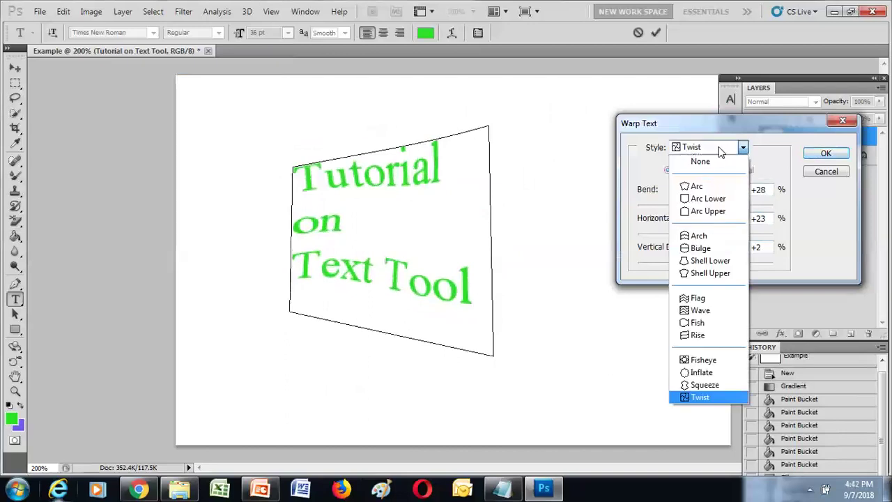
left_click(699, 161)
left_click(825, 152)
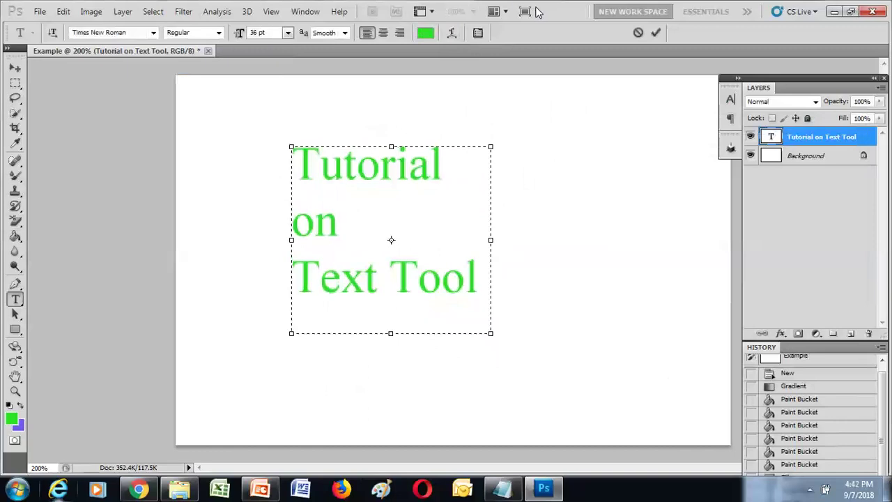
Step: Examine the text's character and paragraph settings, including the font size, language and anti-aliasing choices
left_click(478, 33)
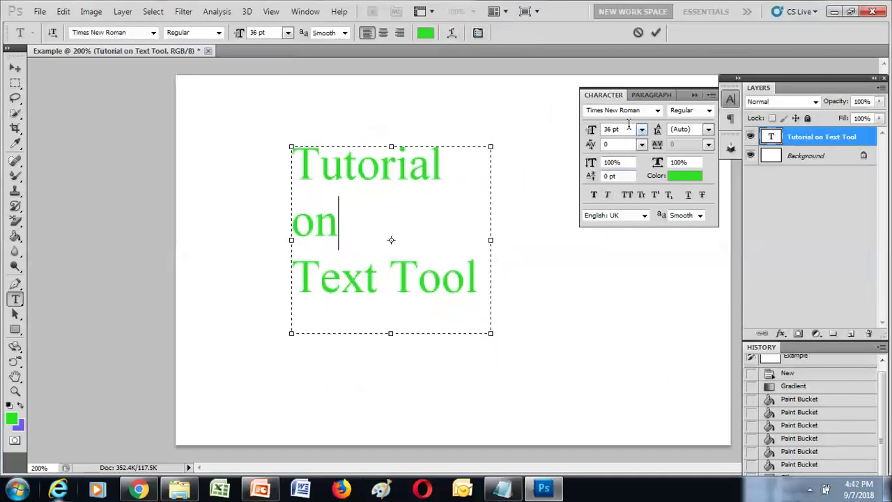
left_click(641, 129)
left_click(641, 130)
left_click(646, 97)
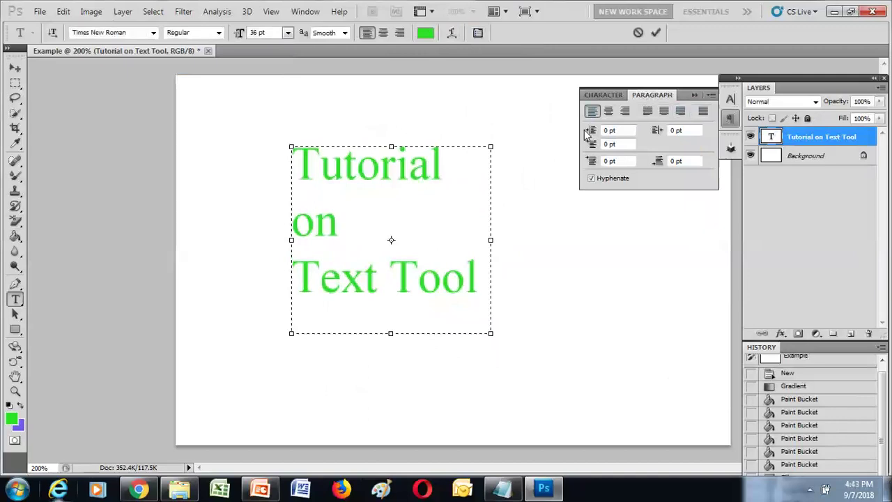
left_click(611, 95)
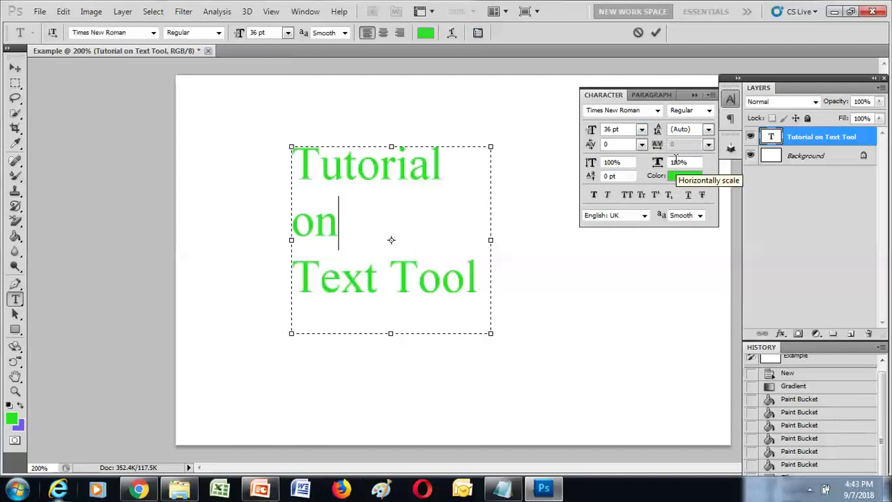
left_click(644, 216)
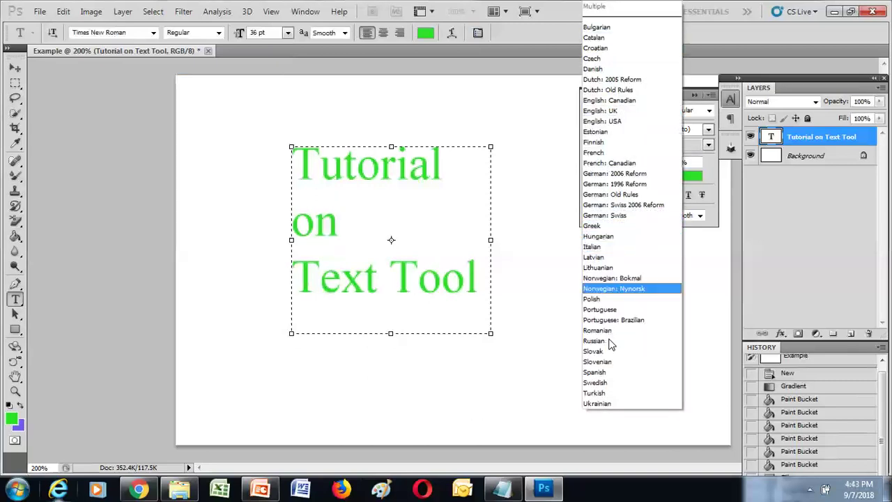
left_click(699, 269)
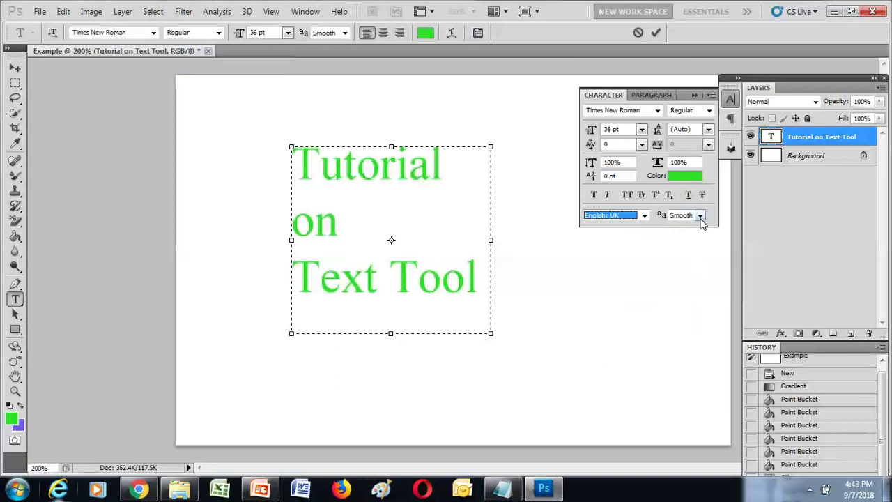
left_click(701, 216)
left_click(701, 219)
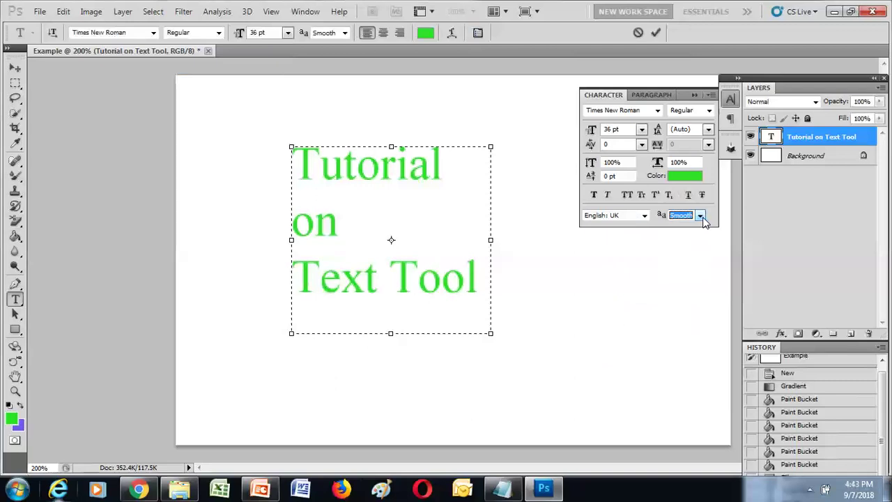
left_click(693, 92)
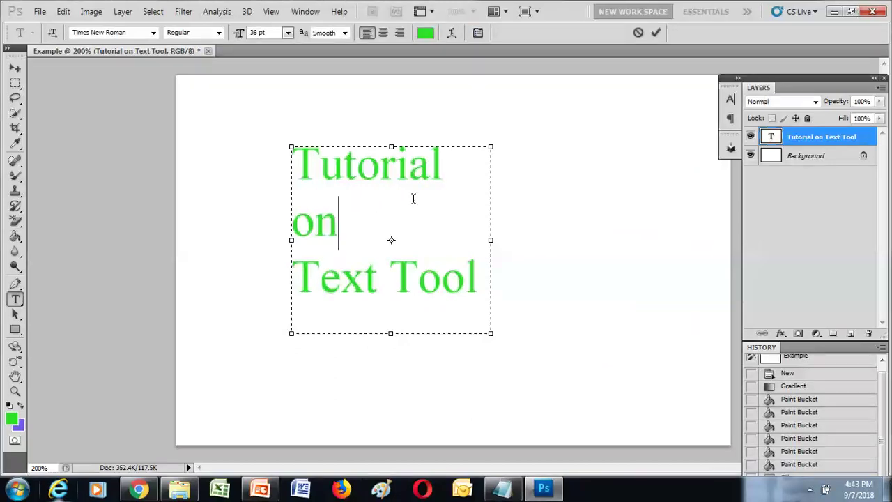
Step: Delete all the text in the block and draw a wide Vertical Type text box in the canvas's upper half
key("ctrl+a")
key("BackSpace")
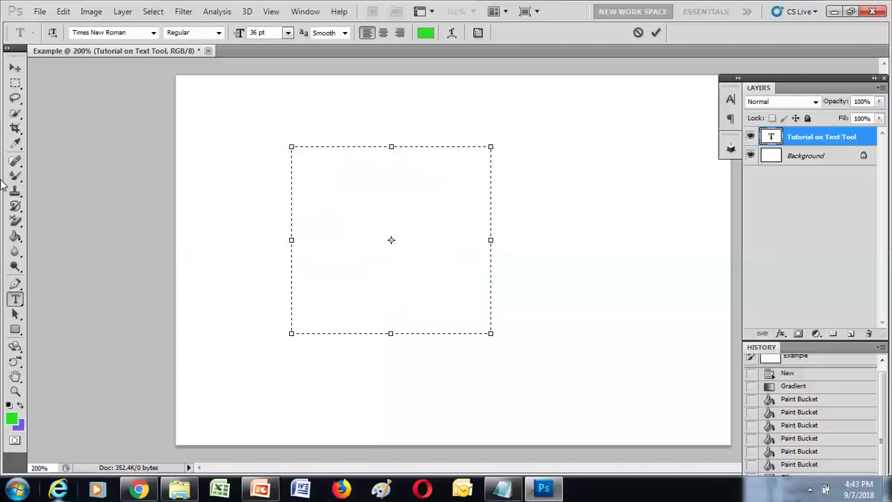
left_click(15, 300)
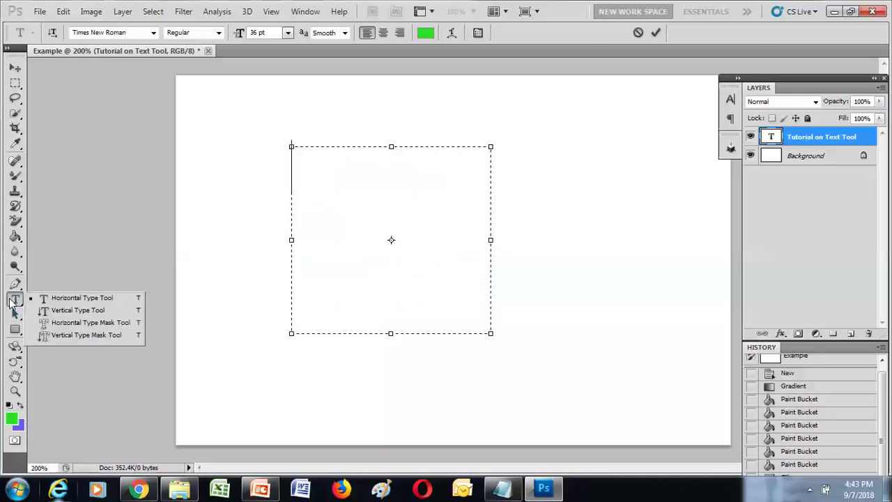
left_click(77, 311)
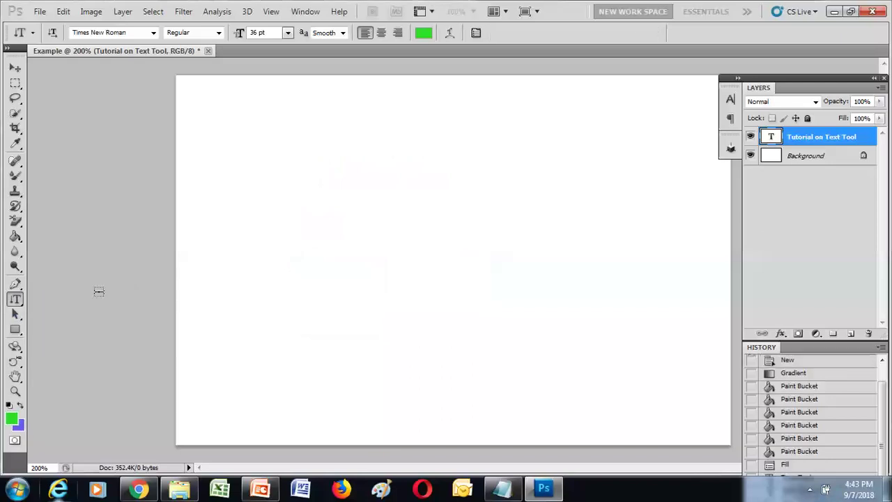
left_click_drag(251, 114, 555, 258)
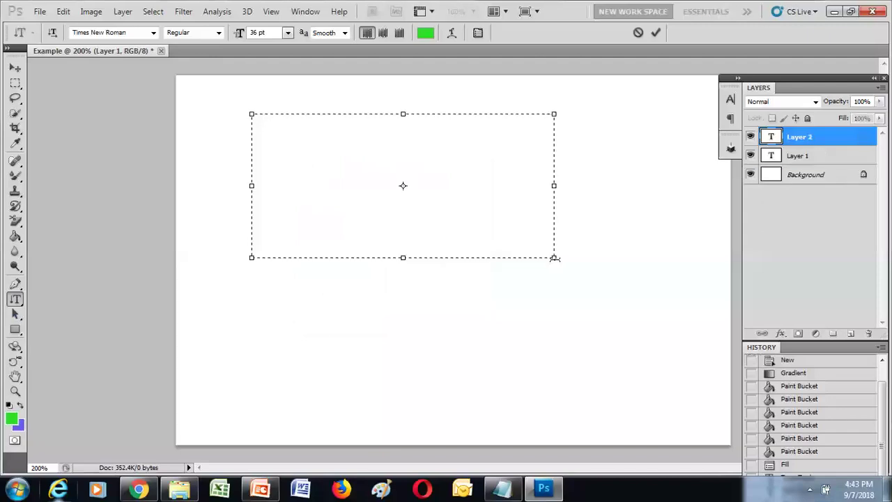
Step: Enter "turoail" as vertical text in the new text box
type("a")
key("BackSpace")
type("tur")
key("Return")
type("oai")
key("Return")
type("l")
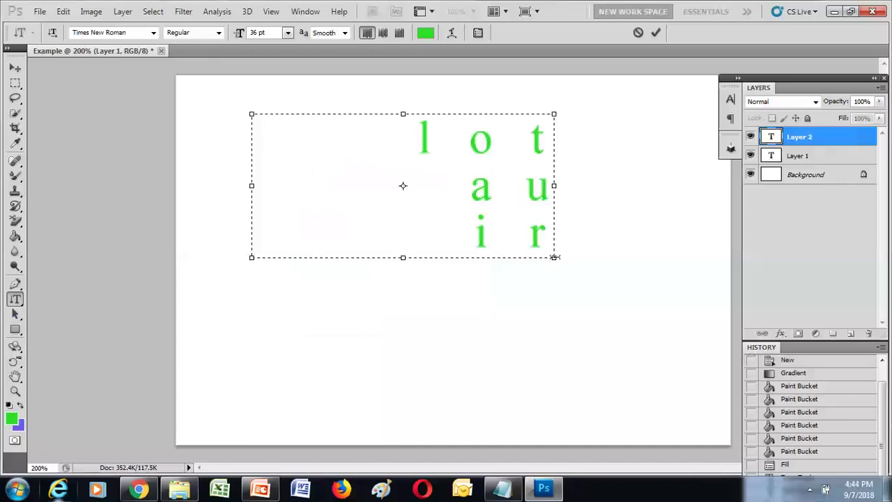
Step: Resize the vertical text box to a narrow, tall shape so all the letters fit in a single column
left_click(474, 203)
left_click(400, 255)
left_click_drag(251, 258, 502, 450)
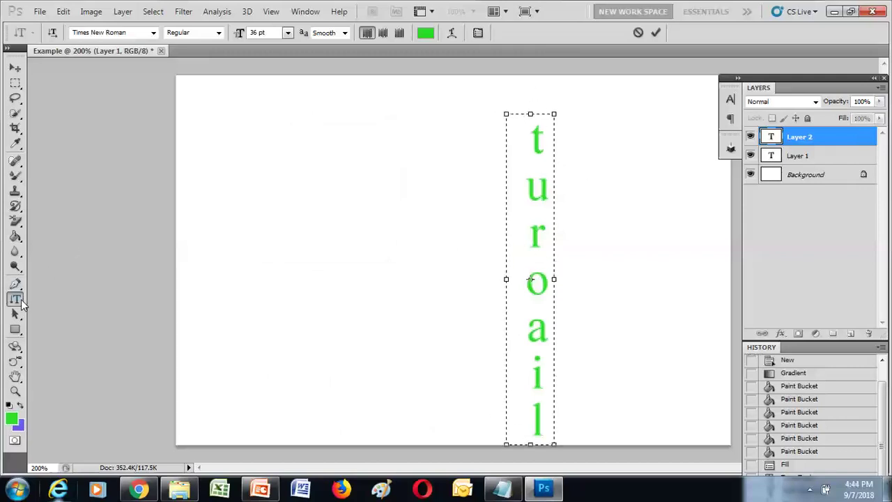
Step: Set the font size of the entire vertical text to 30 pt
right_click(20, 302)
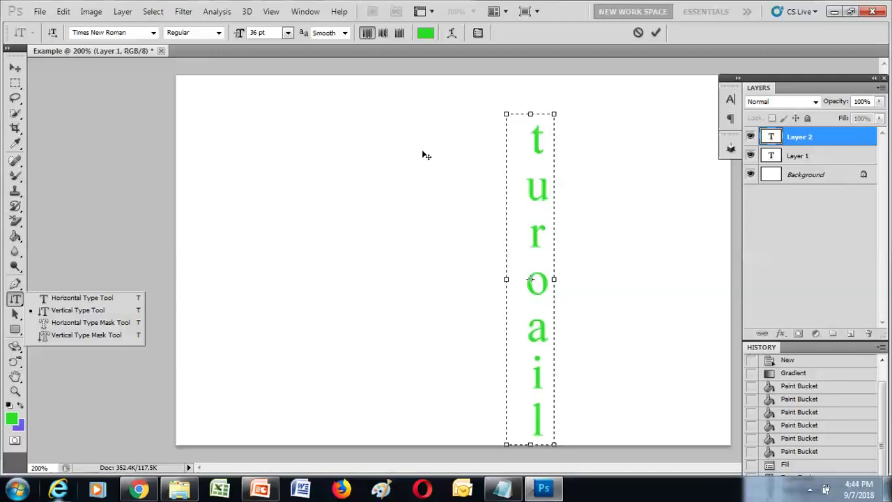
left_click(529, 225)
key("ctrl+a")
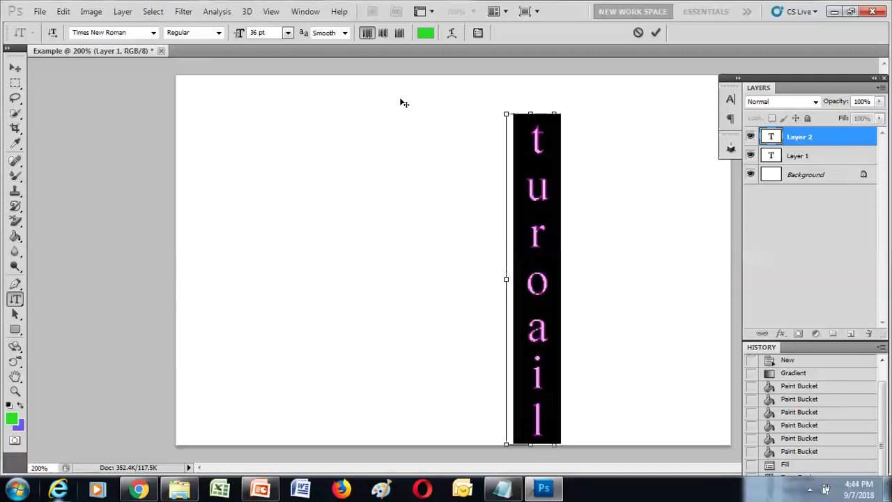
left_click(287, 32)
left_click(286, 198)
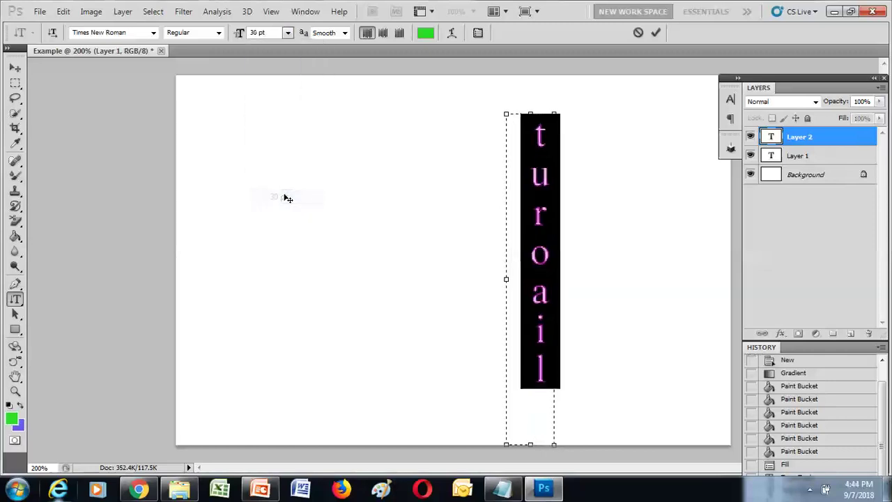
left_click(529, 204)
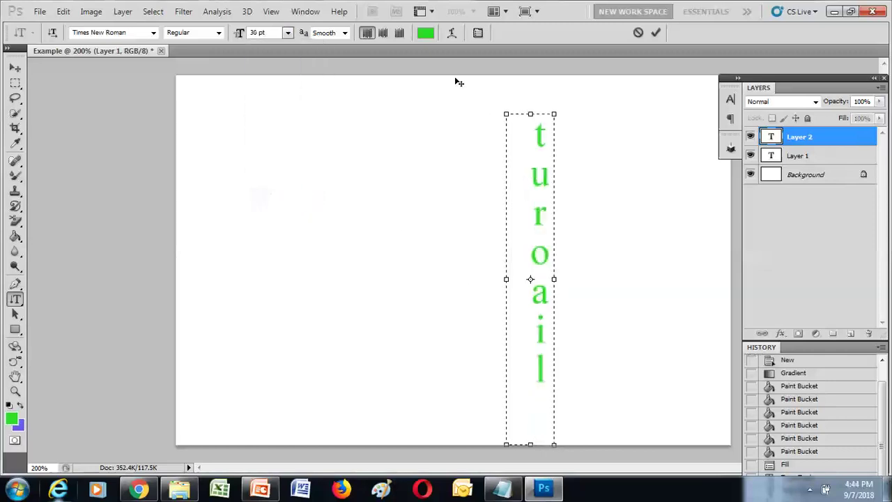
Step: Try center and bottom alignment on the vertical text, and return it to top alignment
left_click(383, 32)
left_click(400, 33)
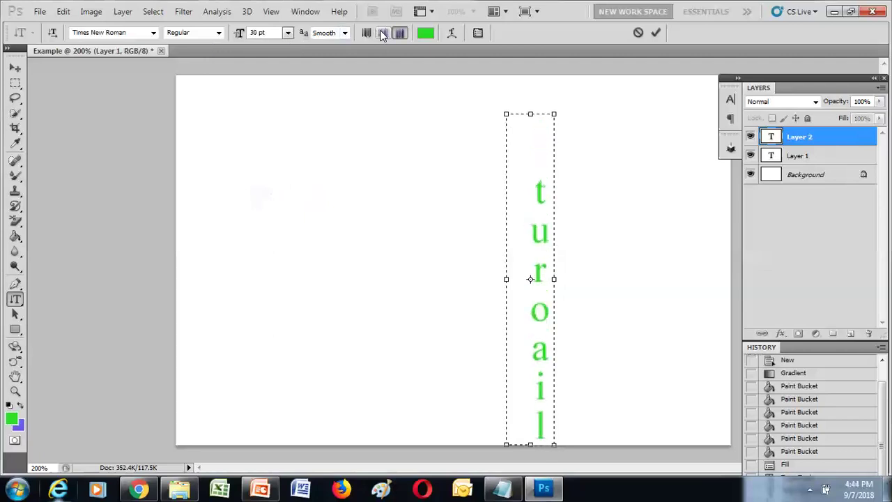
left_click(368, 35)
left_click(382, 37)
left_click(399, 35)
left_click(366, 32)
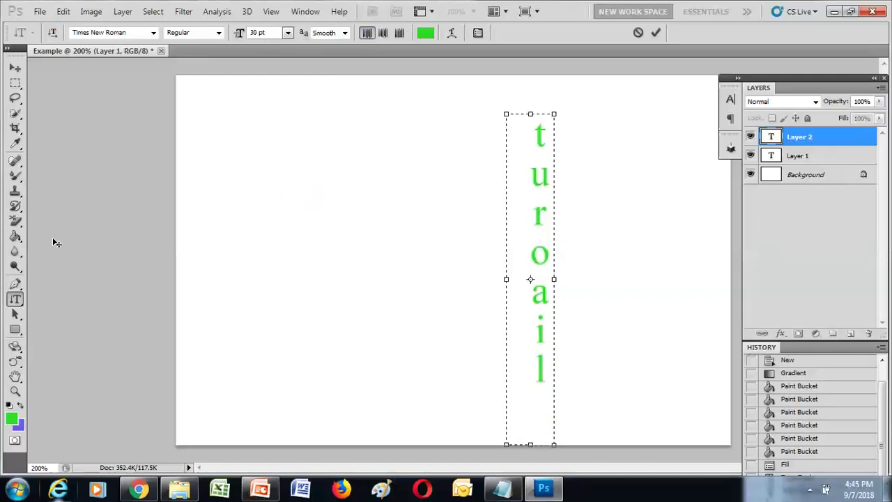
Step: Set the font size of all the vertical text to 36 pt
key("ctrl+a")
left_click(287, 33)
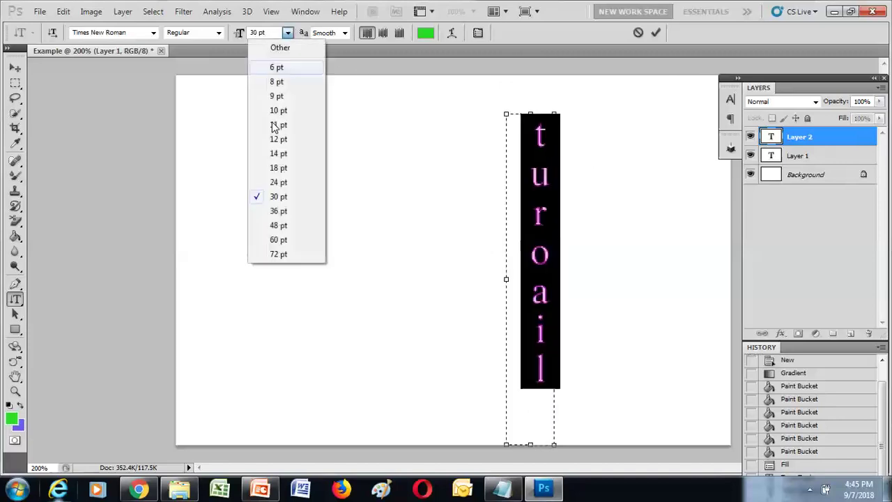
left_click(289, 210)
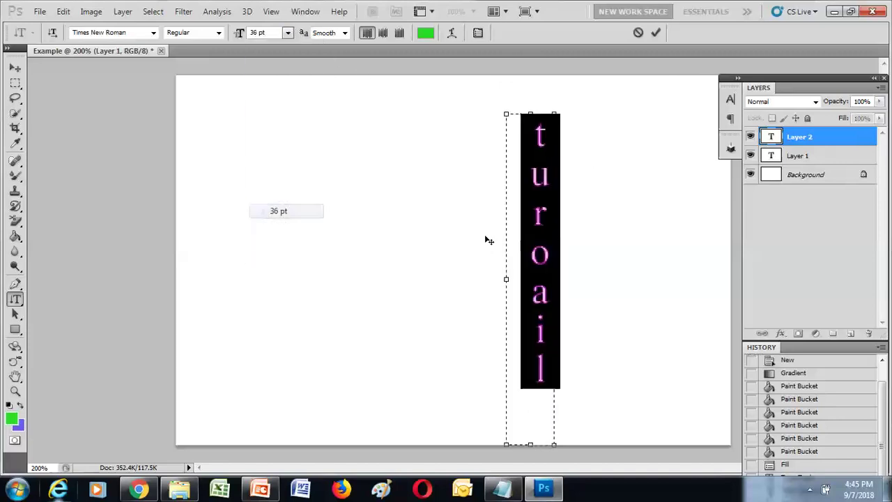
left_click(536, 224)
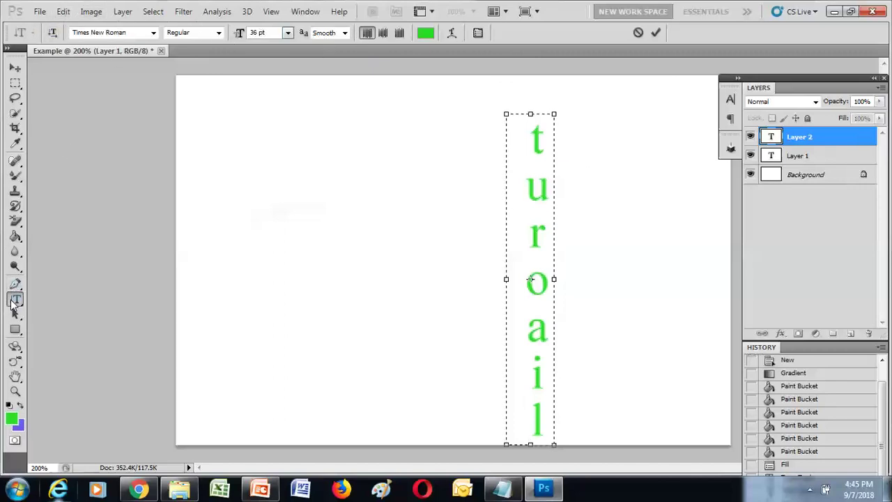
Step: Try a horizontal type mask reading "tutorial" across the vertical text, and delete the typed word
right_click(12, 304)
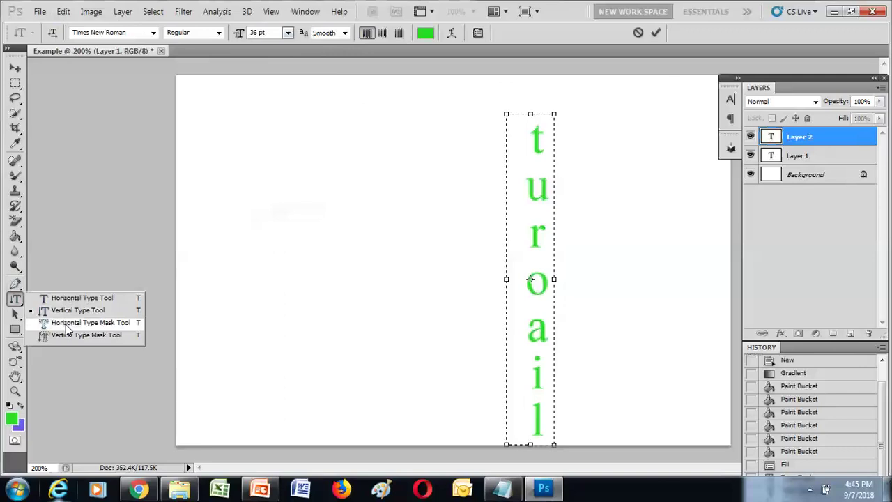
left_click(67, 329)
left_click(530, 249)
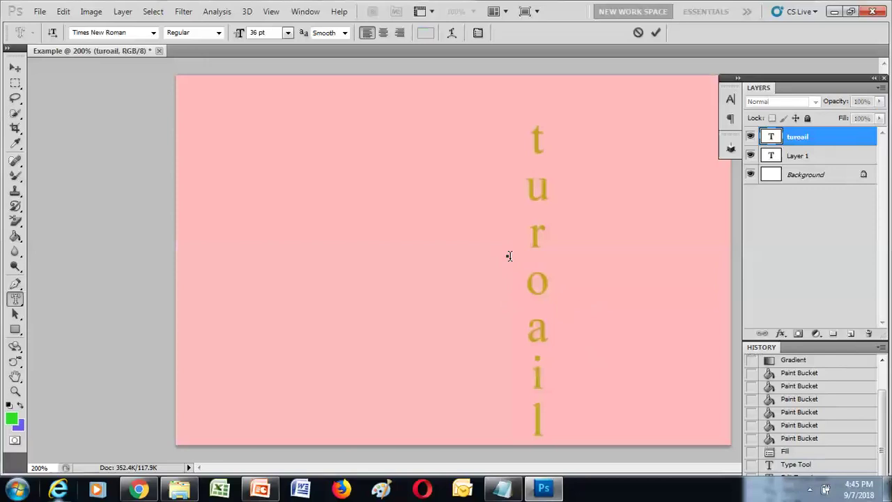
type("tutorial")
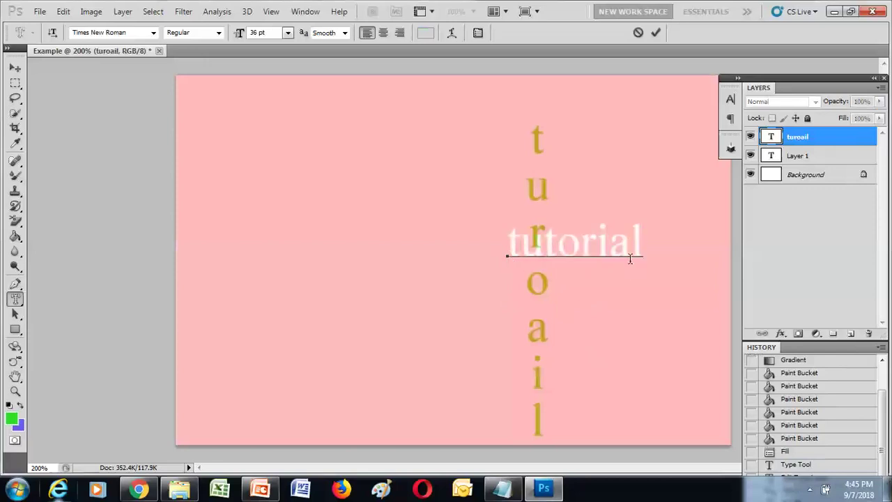
double_click(617, 249)
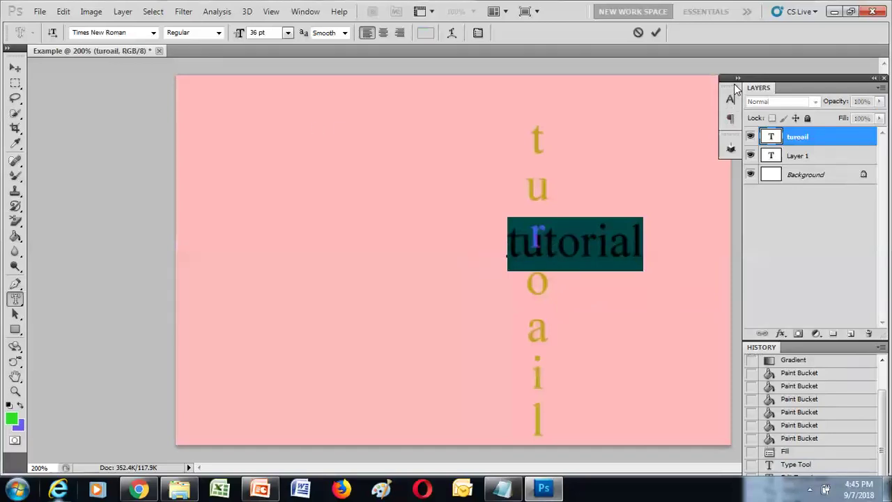
left_click(730, 148)
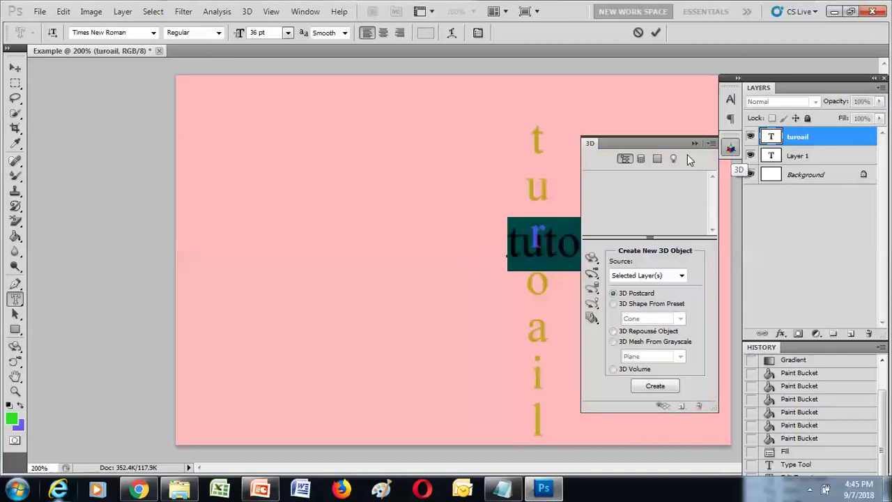
left_click(706, 142)
left_click(695, 145)
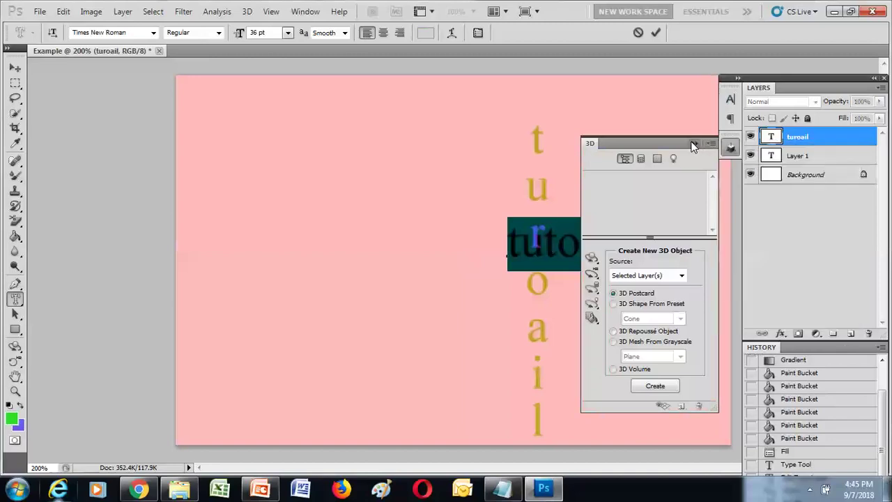
left_click(695, 143)
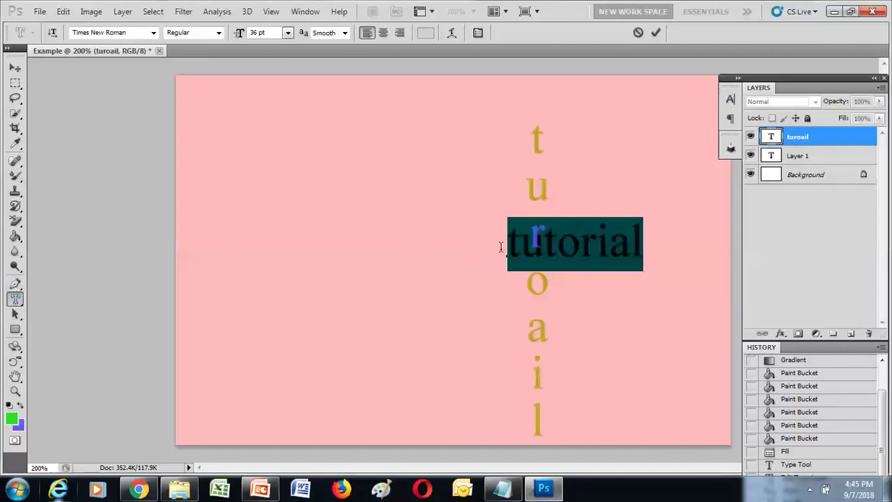
key("BackSpace")
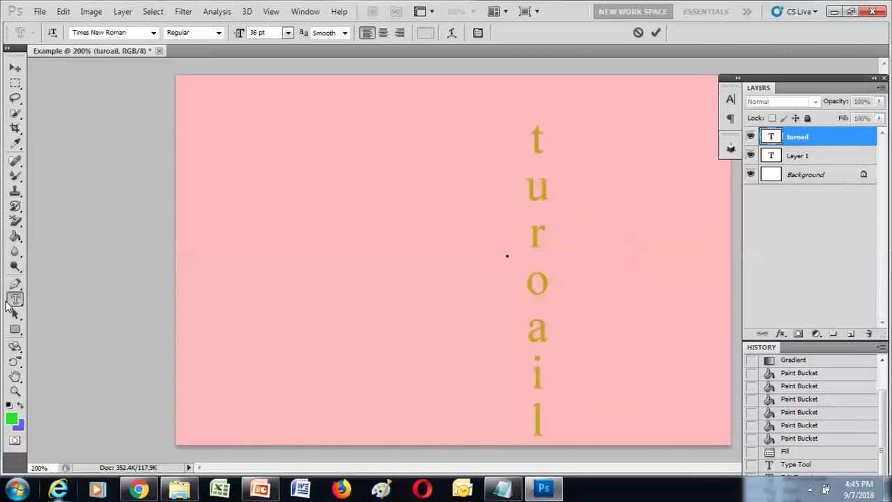
Step: Start a new type layer and create a horizontal type mask reading "bheoll" beside the vertical text, committing it as a selection
left_click_drag(23, 299, 47, 300)
left_click(453, 243)
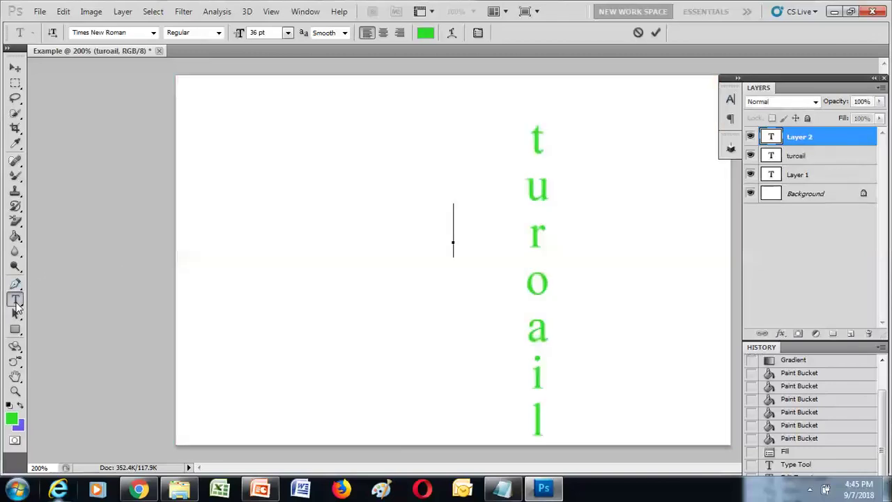
left_click_drag(18, 303, 81, 324)
left_click(206, 235)
type("bhe")
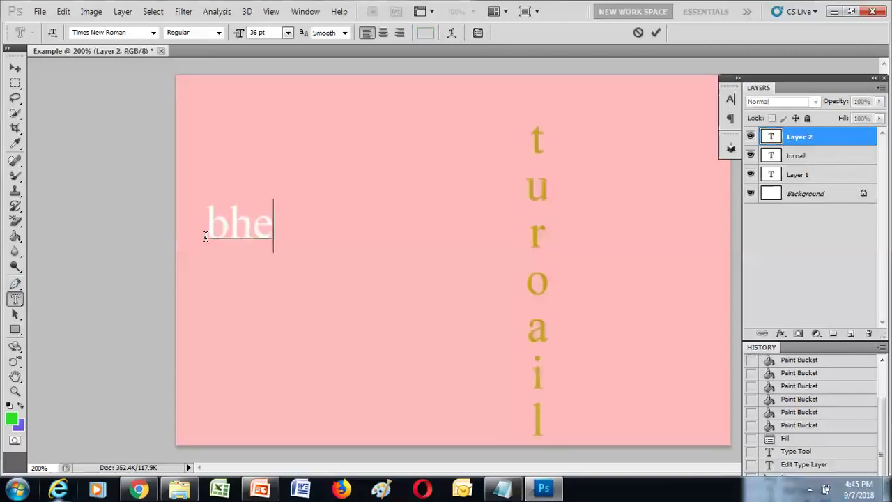
type("oll")
left_click(277, 221)
double_click(279, 221)
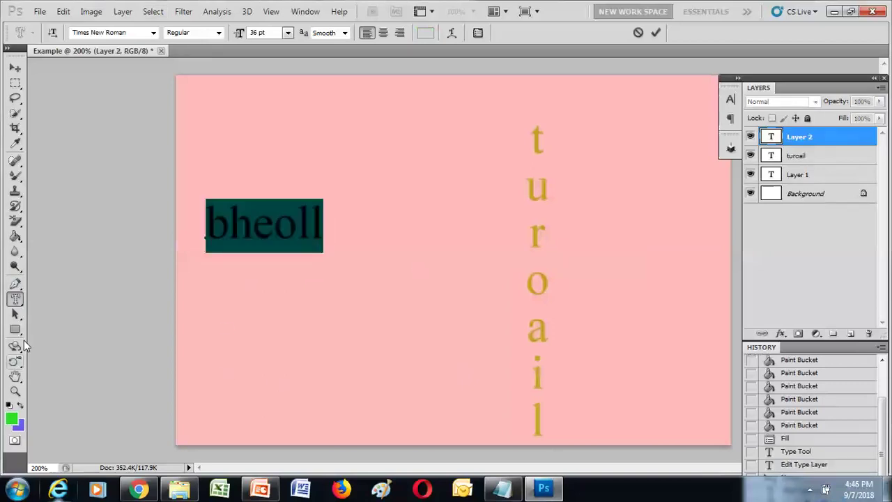
left_click(16, 299)
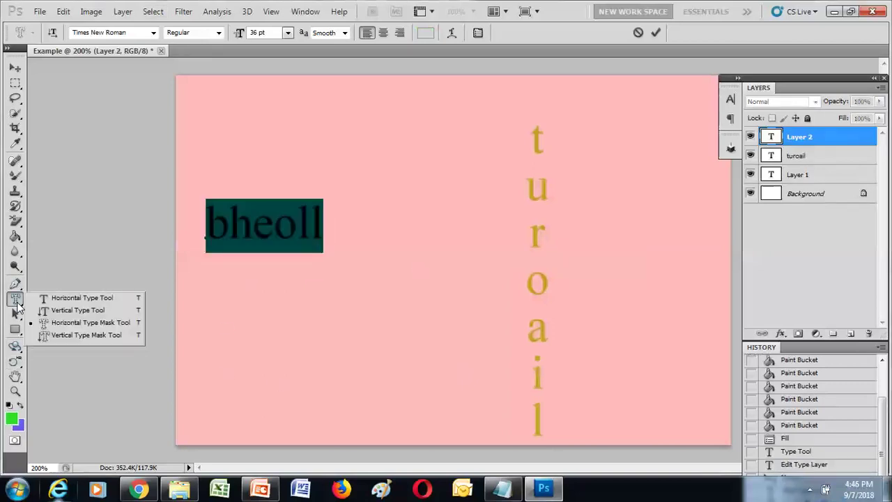
left_click(253, 223)
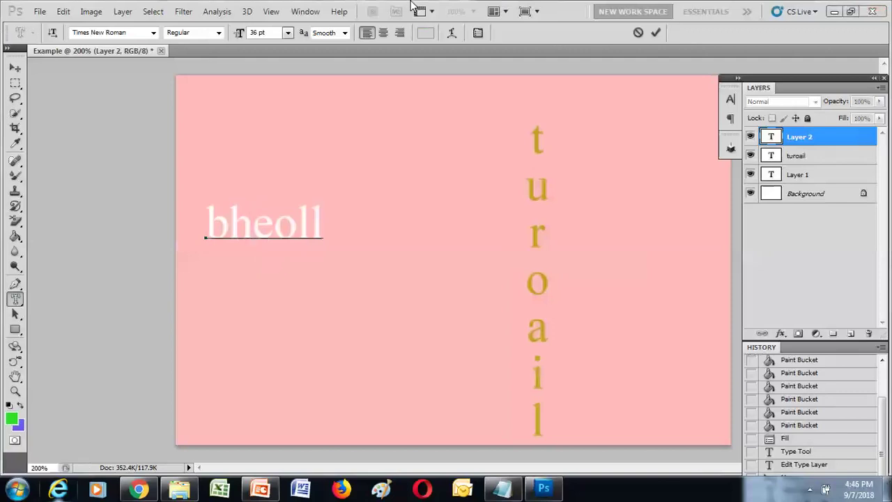
left_click(659, 32)
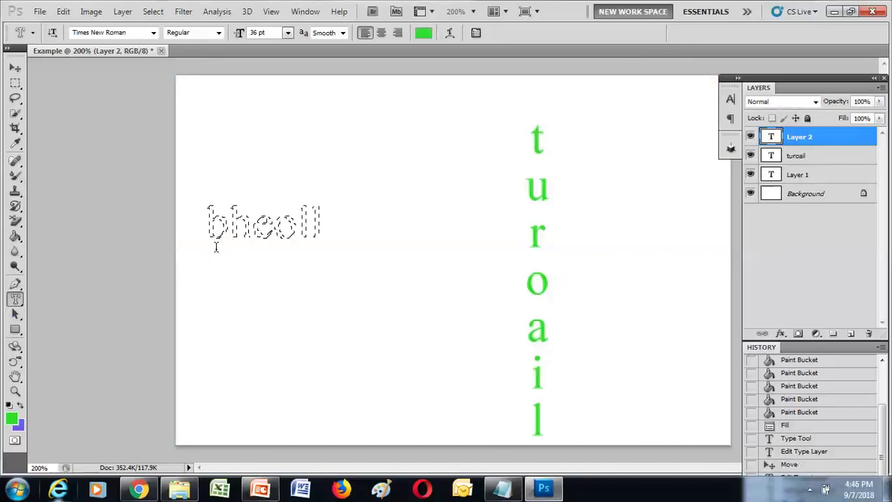
Step: With the Vertical Type Mask tool, draw a tall text box beside the green vertical text and enter "helo"
right_click(16, 298)
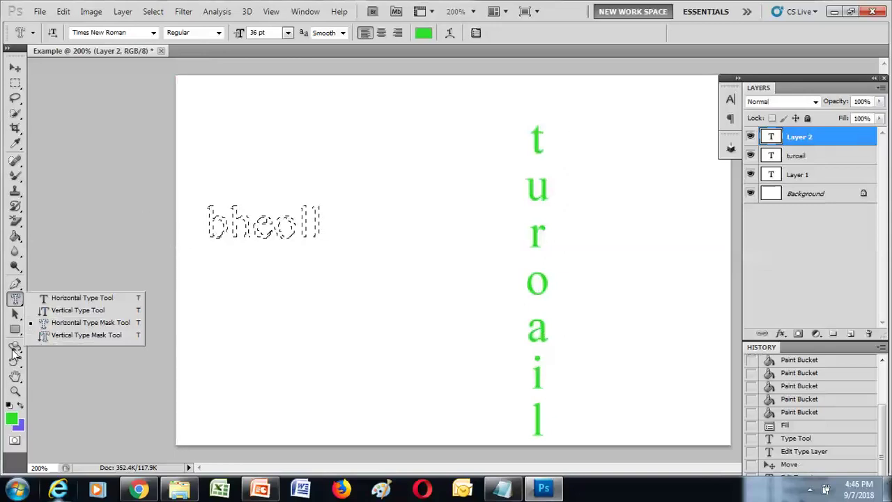
left_click(76, 336)
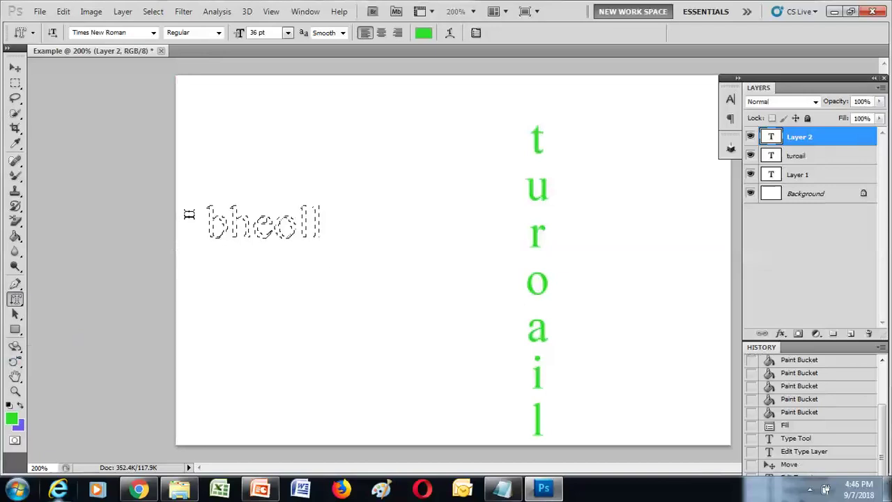
left_click_drag(377, 141, 474, 333)
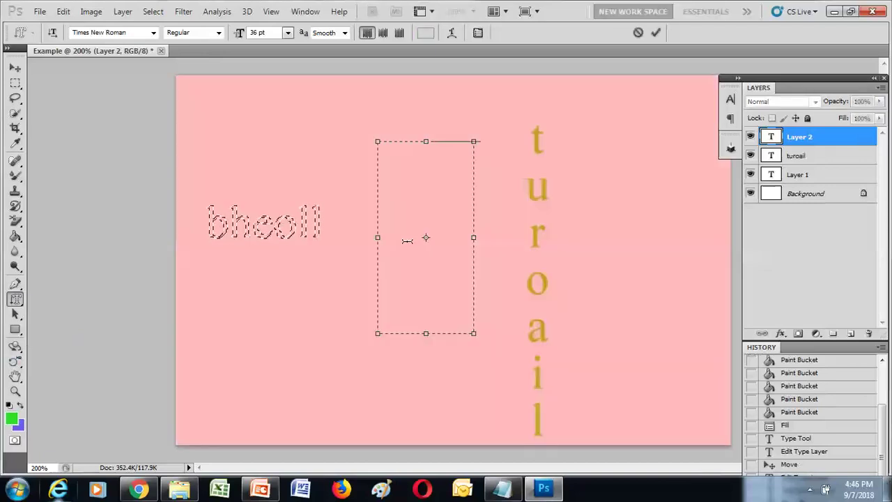
type("hello")
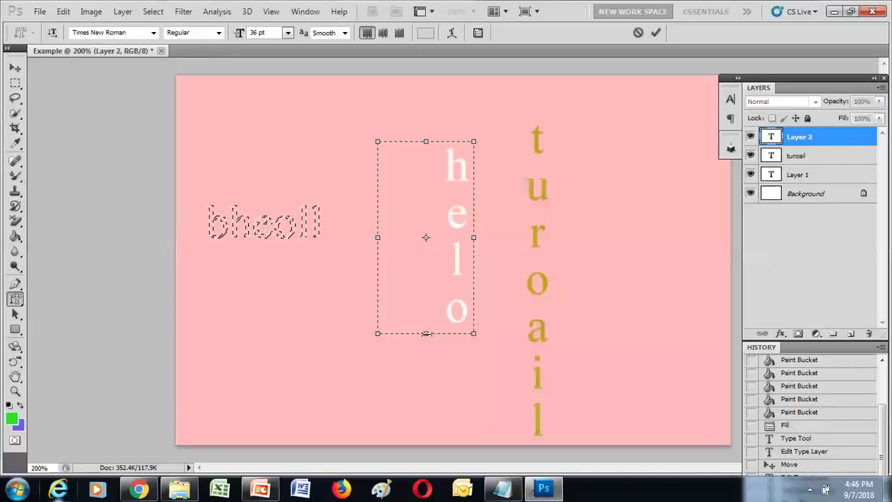
Step: Lengthen the mask text box downward and correct the word to "hello", committing it as a selection
left_click_drag(426, 332, 426, 405)
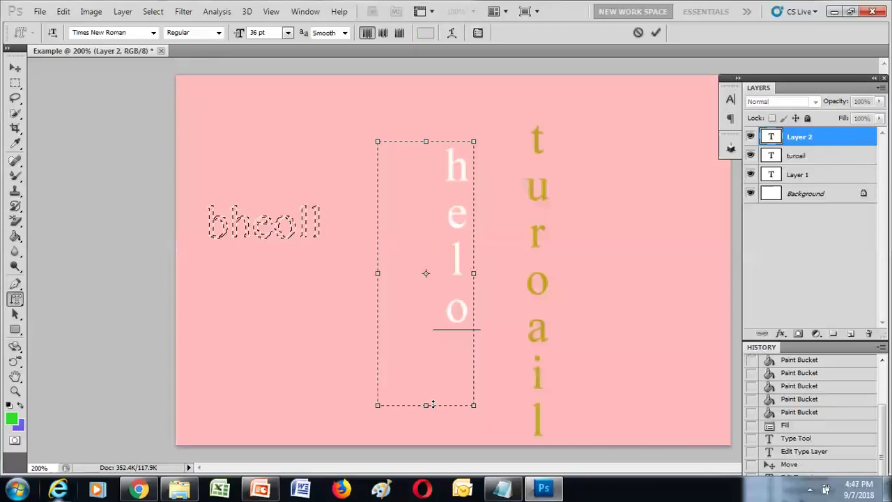
left_click(454, 258)
type("l")
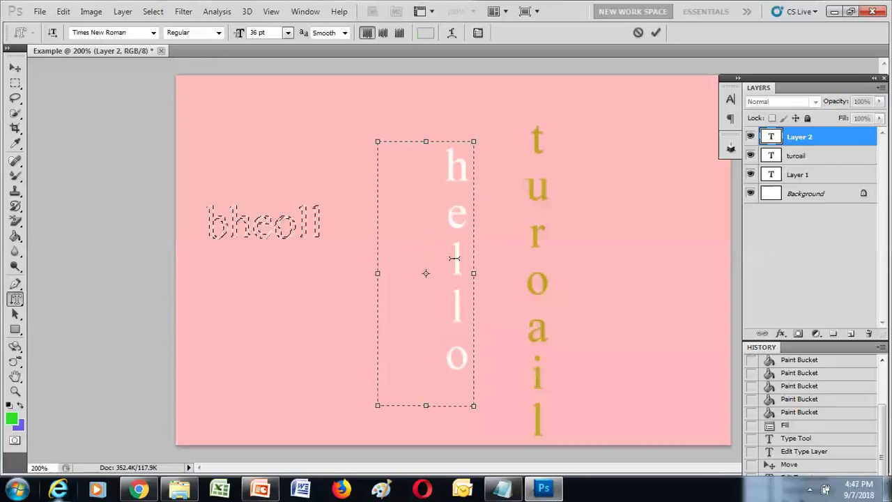
left_click(654, 32)
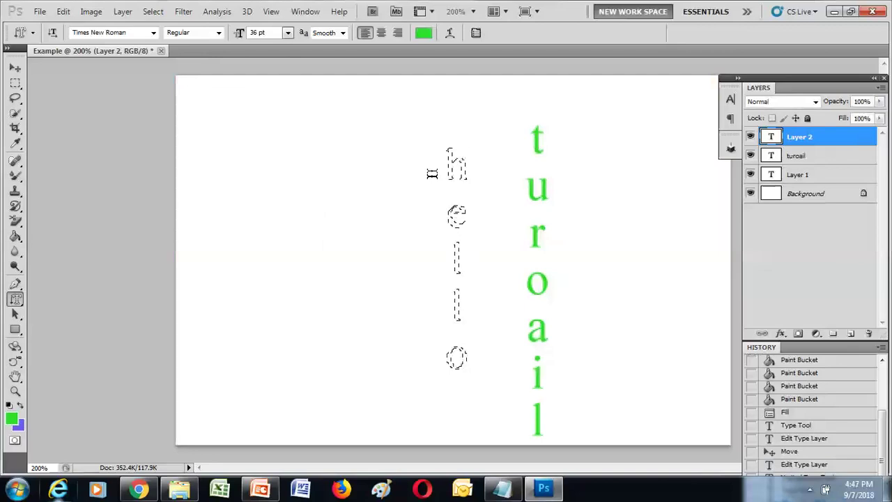
left_click(17, 301)
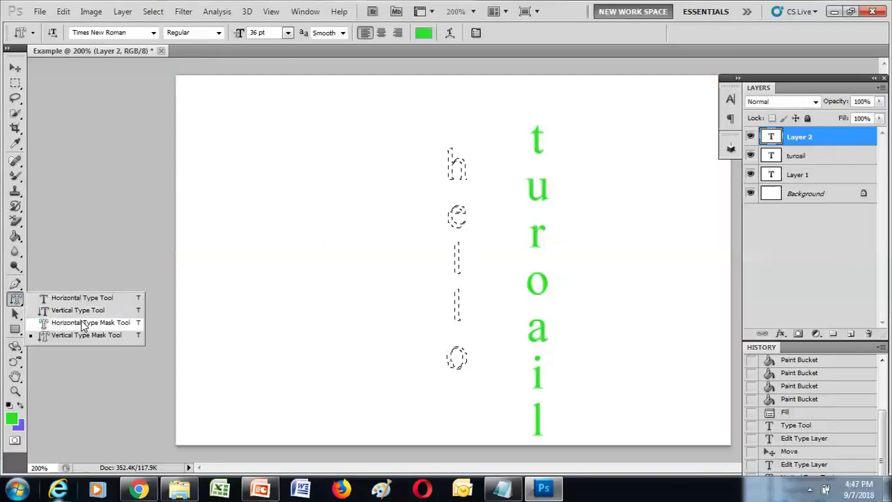
left_click(129, 339)
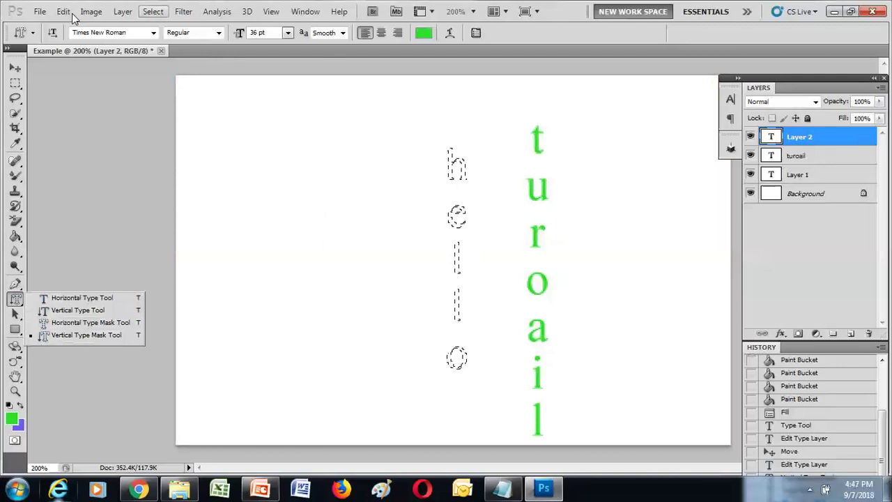
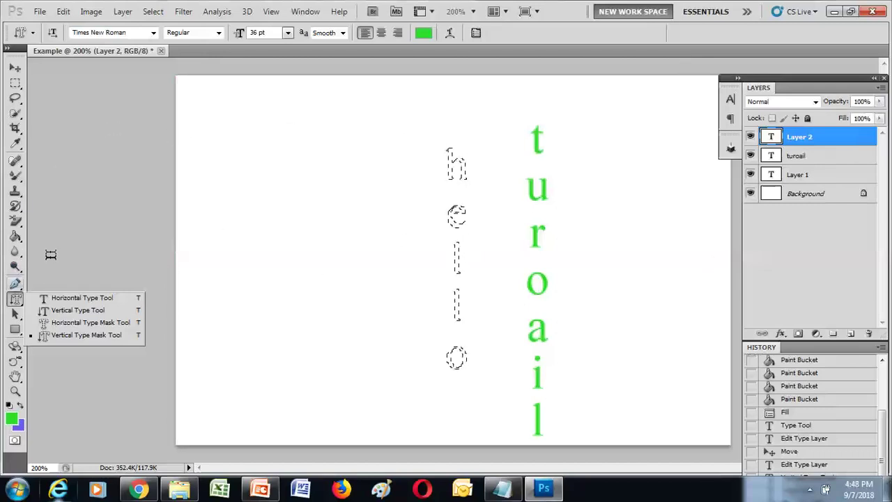
Step: Close the Example document without saving and switch back to the Horizontal Type tool
left_click(161, 51)
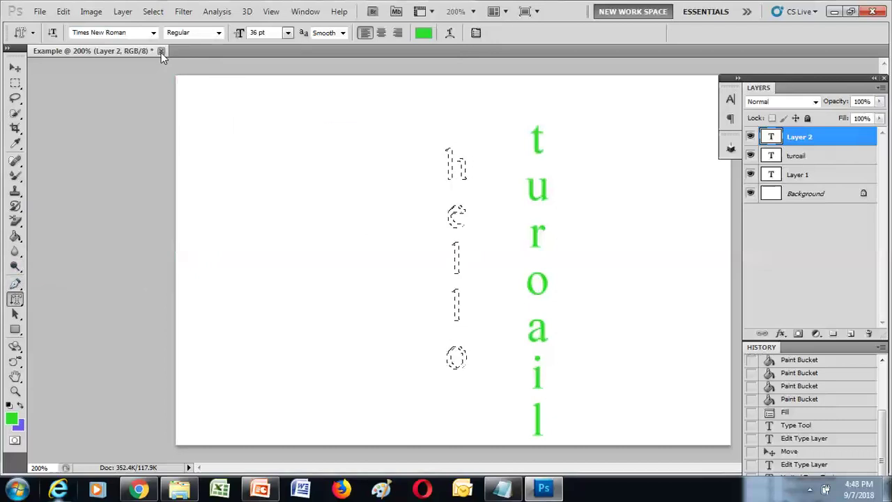
left_click(446, 188)
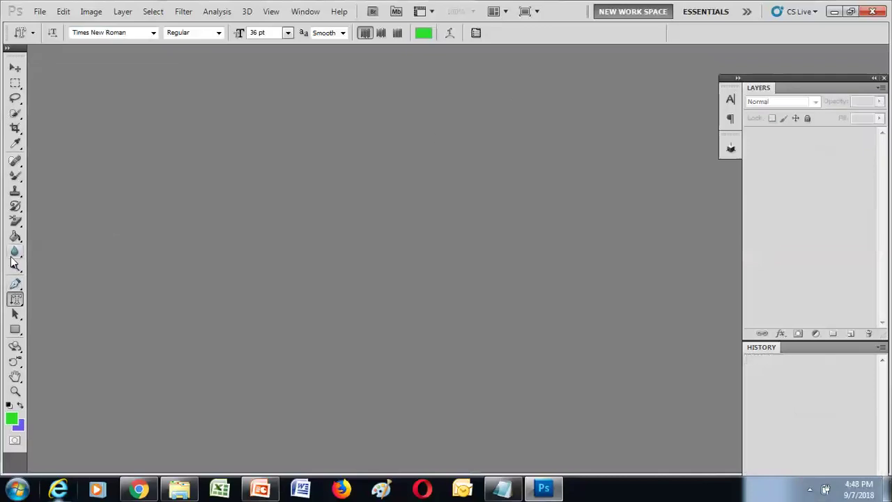
right_click(15, 298)
left_click(49, 296)
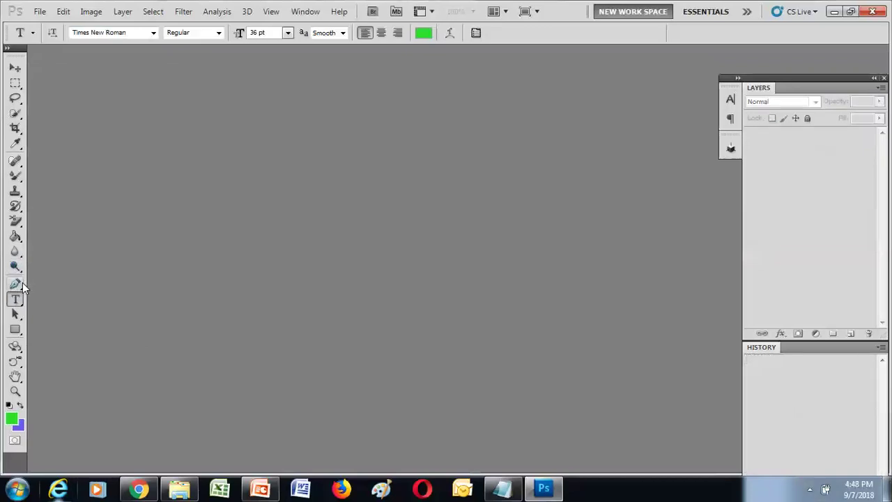
Step: Select the Pen tool and open the image Creation-Tool-Example-2.png from the Photoshop folder
left_click(16, 286)
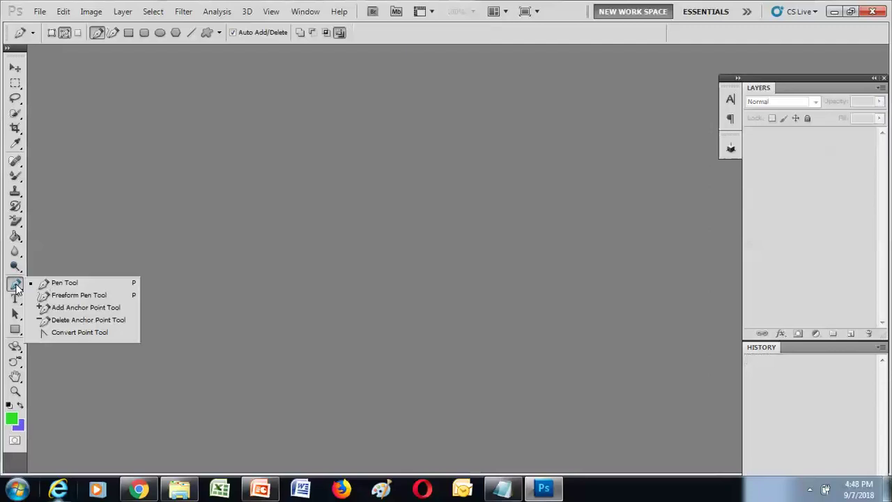
left_click(63, 284)
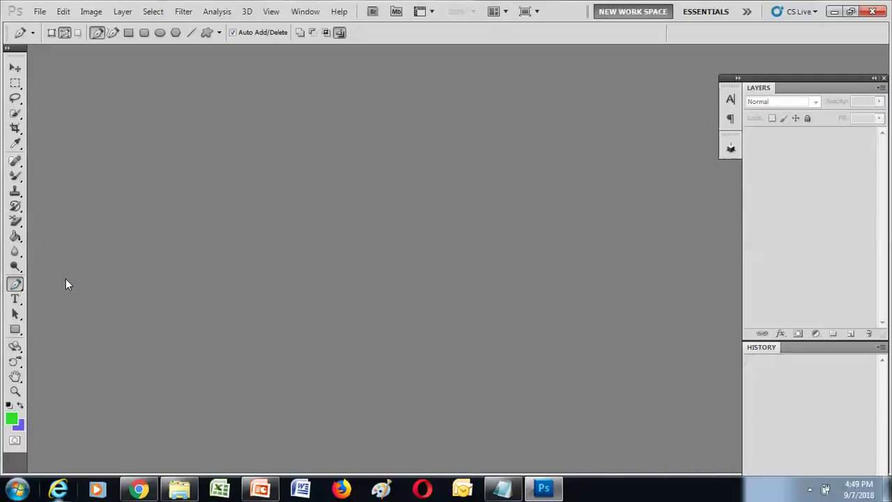
key("ctrl+o")
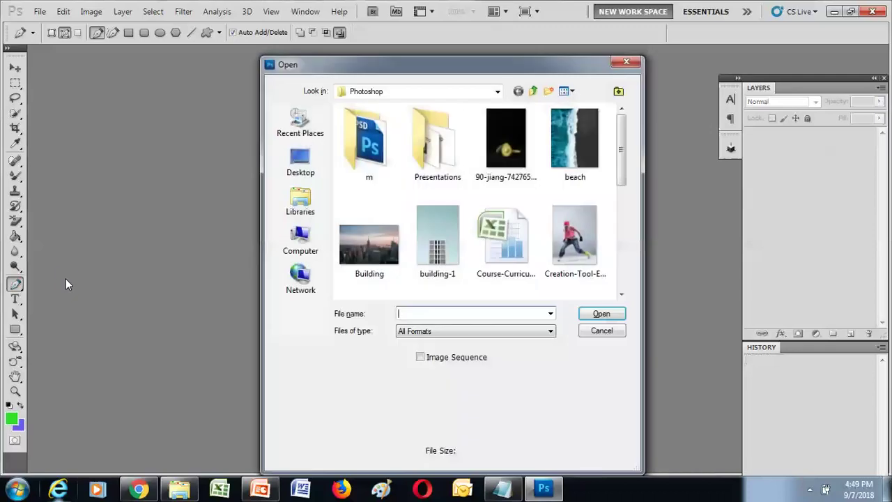
left_click_drag(624, 152, 625, 190)
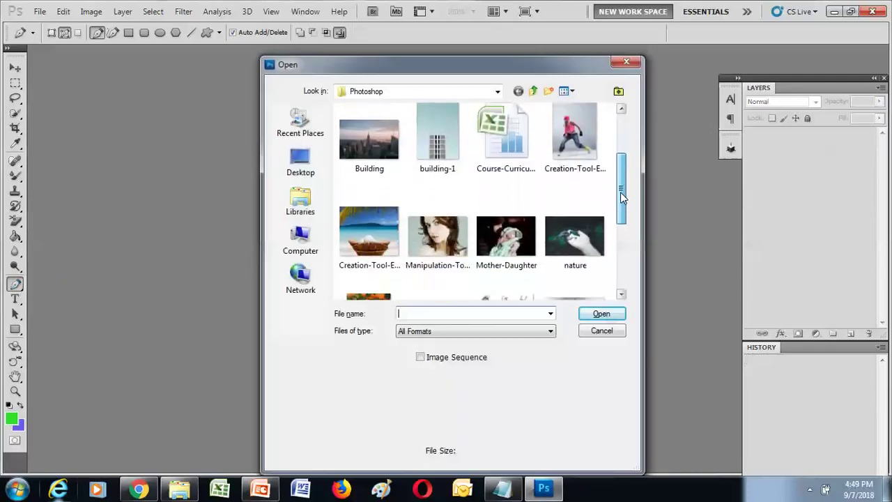
left_click(370, 237)
left_click(602, 314)
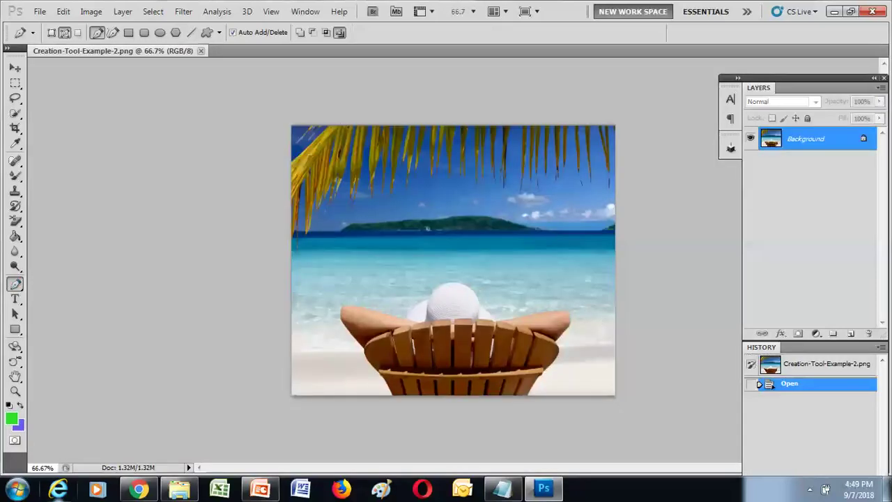
Step: With the Pen tool, draw a closed four-point path with straight sides from the sky around the island, hat and chair back
left_click(16, 284)
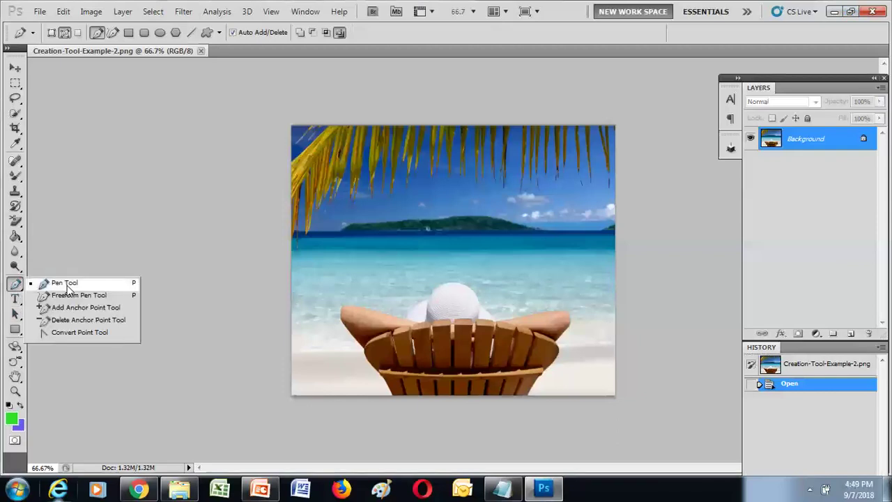
left_click(62, 284)
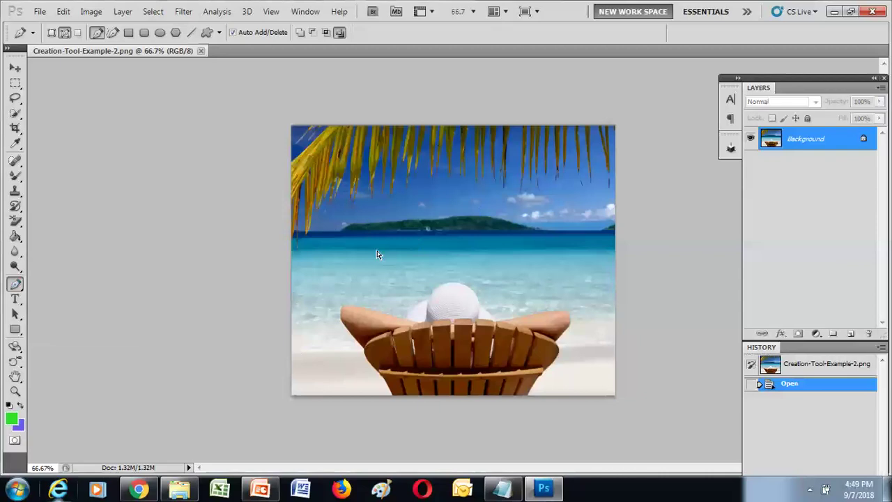
key("ctrl+plus")
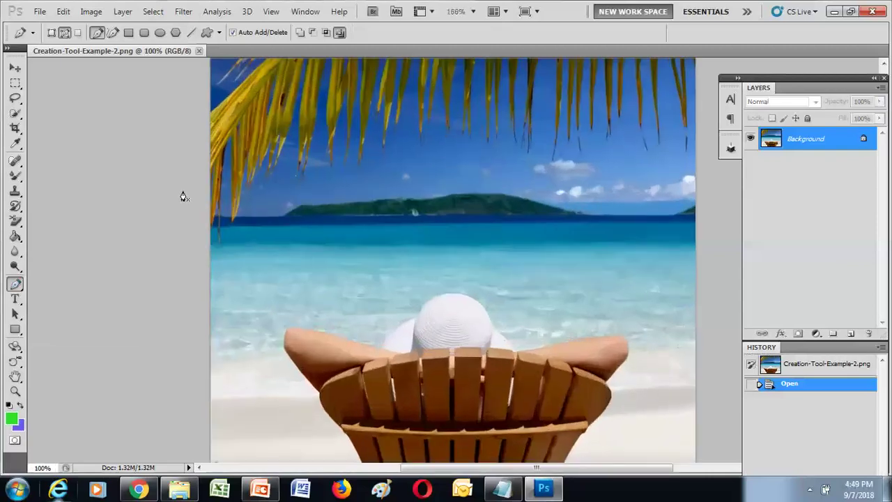
left_click(15, 283)
left_click(47, 286)
left_click(315, 194)
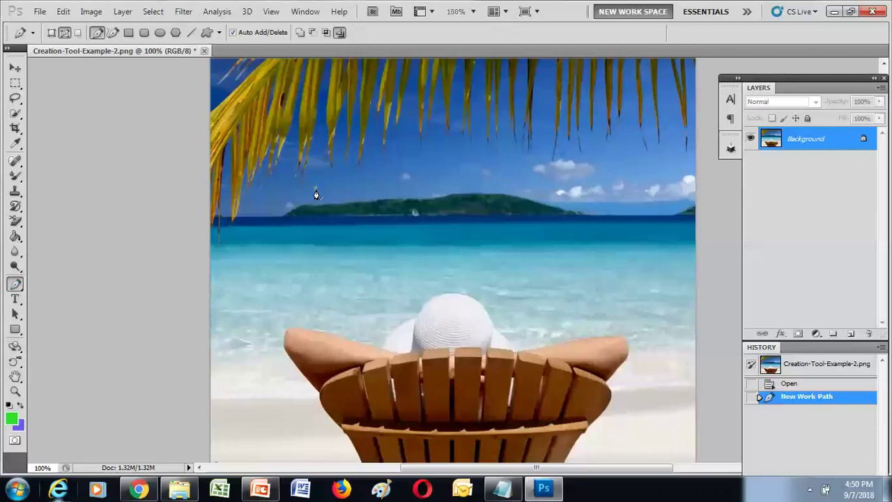
left_click(625, 182)
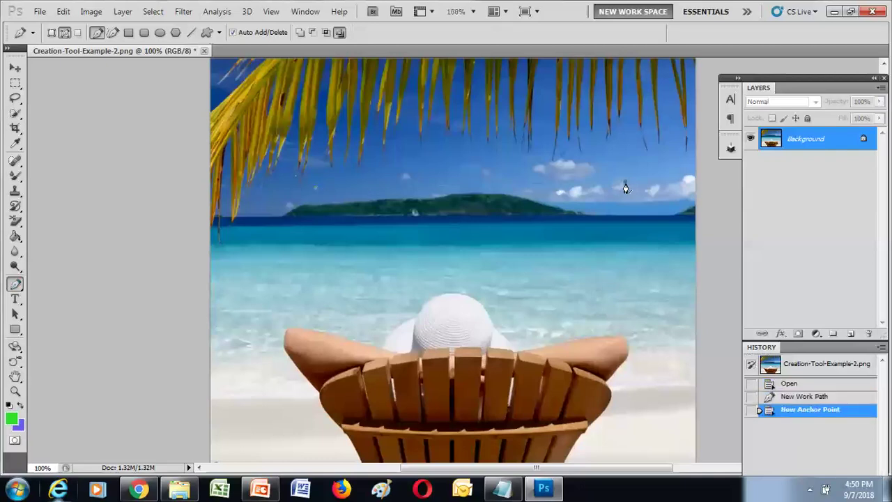
left_click(638, 435)
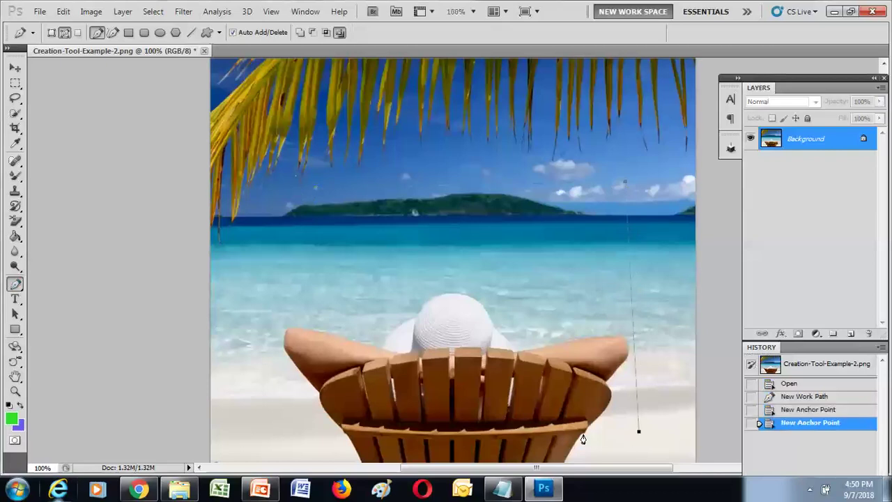
left_click(273, 429)
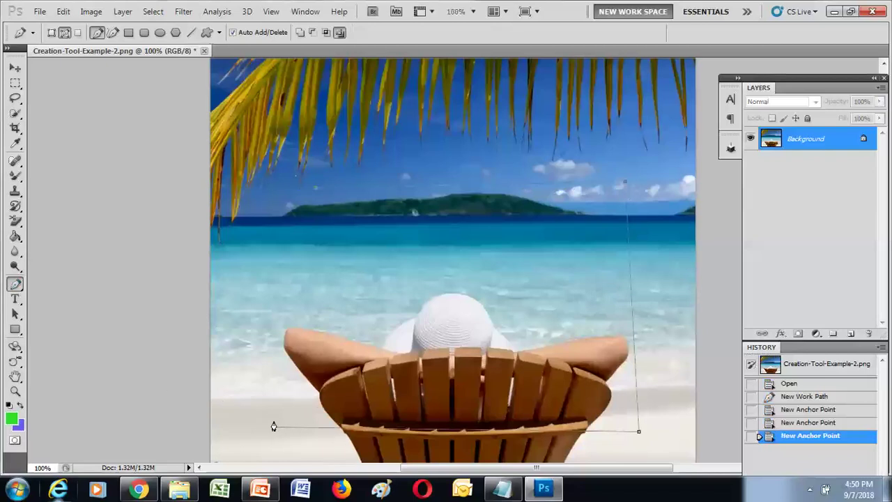
left_click(317, 193)
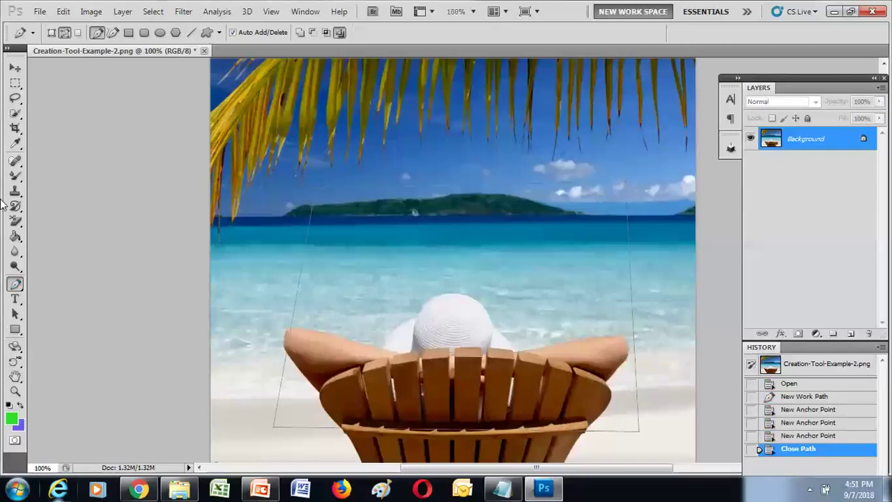
Step: Convert the closed path to a new anti-aliased selection with a 0-pixel feather radius, and deselect it
left_click(16, 100)
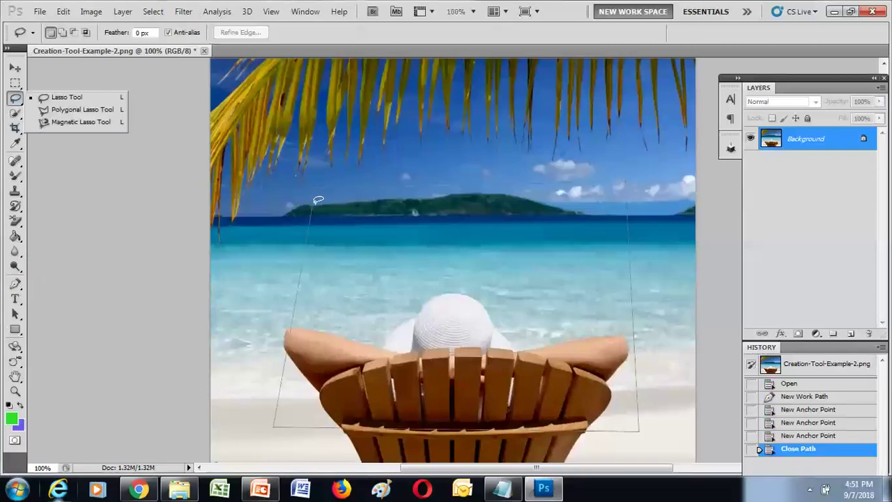
left_click_drag(15, 284, 57, 290)
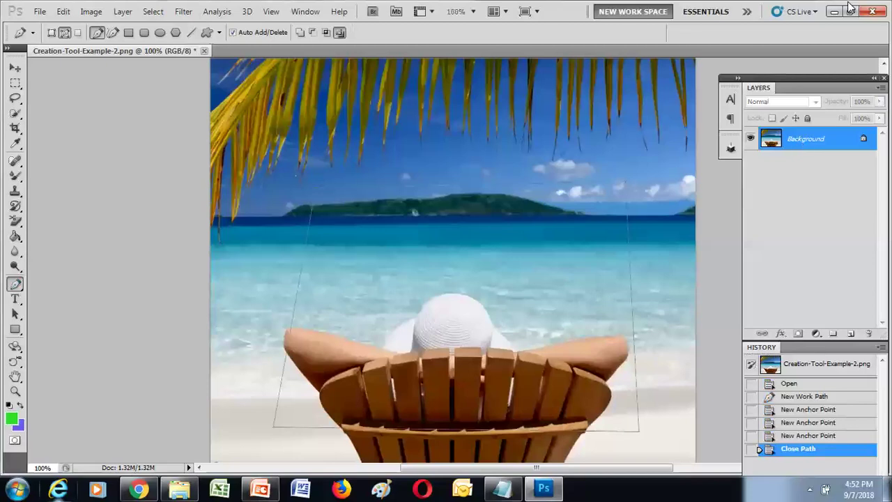
right_click(559, 248)
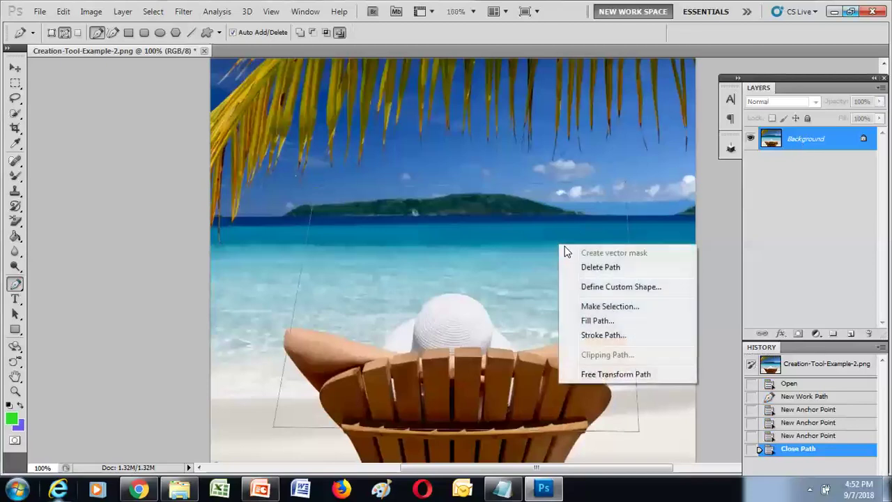
left_click(604, 307)
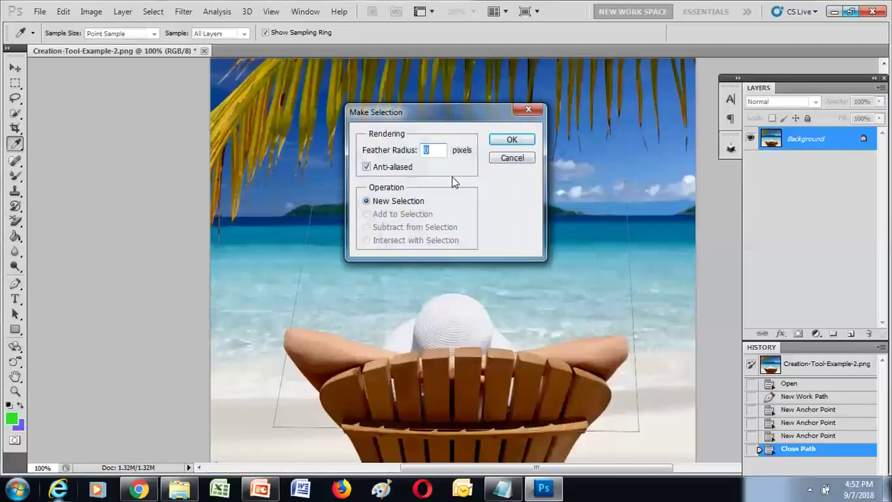
double_click(426, 149)
left_click(512, 141)
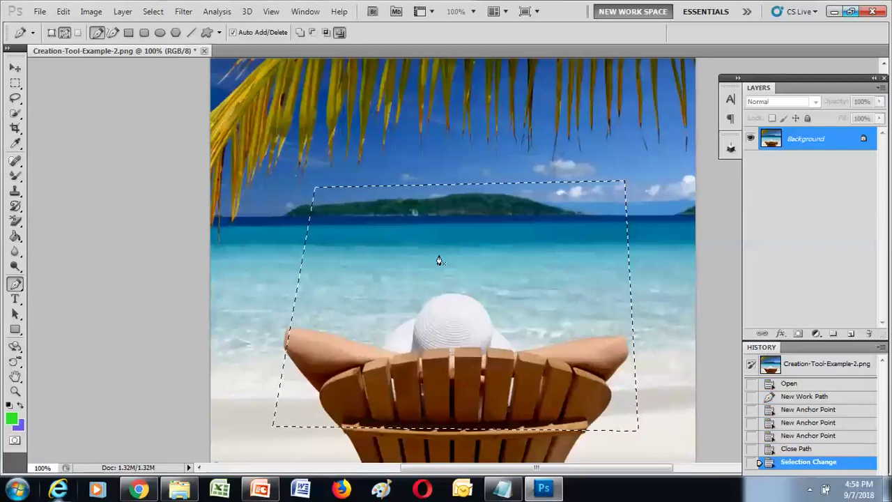
key("ctrl+d")
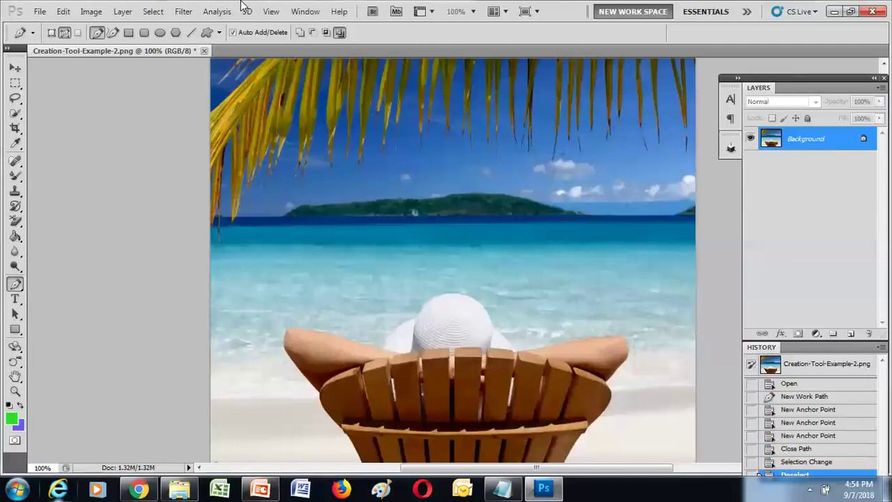
Step: Display the document's paths and select the Work Path so its outline shows on the photo
left_click(313, 12)
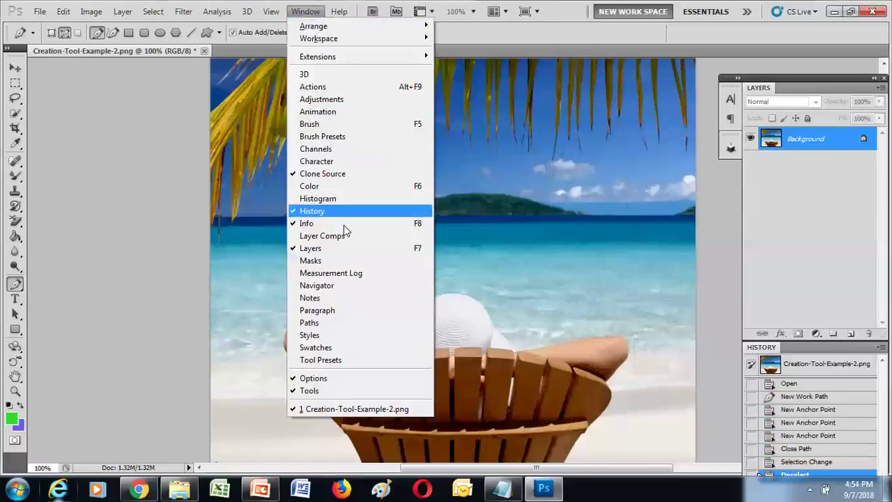
left_click(328, 323)
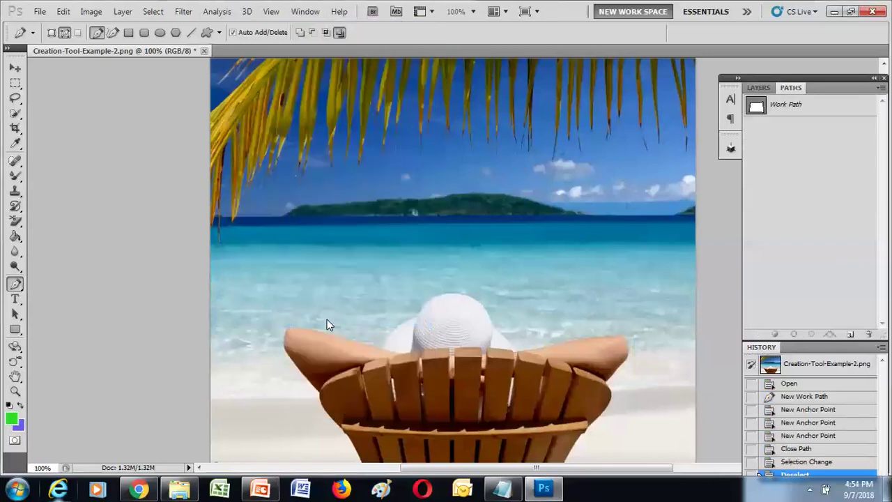
left_click(762, 87)
left_click(790, 87)
left_click(768, 89)
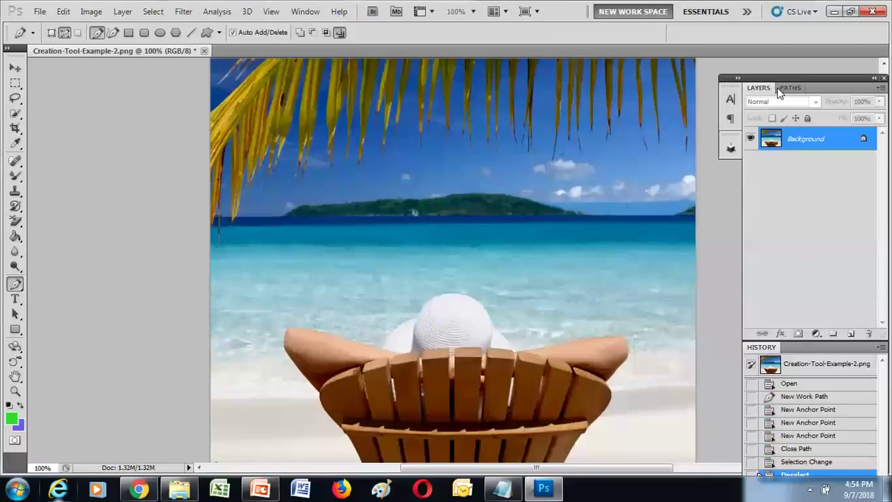
left_click(788, 87)
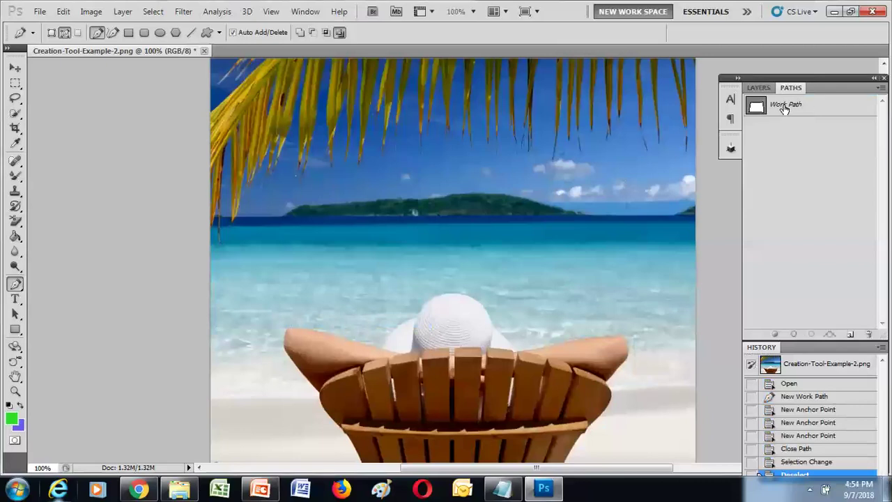
left_click(784, 106)
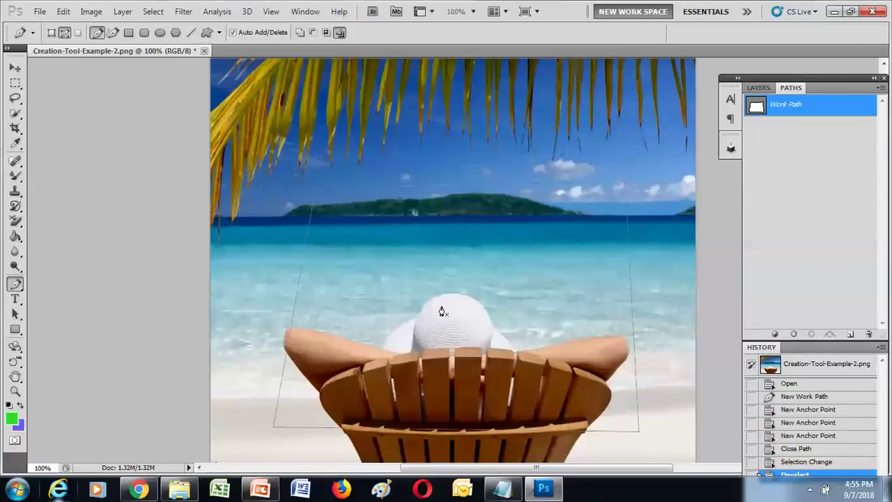
Step: Make a selection again from the active Work Path
right_click(462, 240)
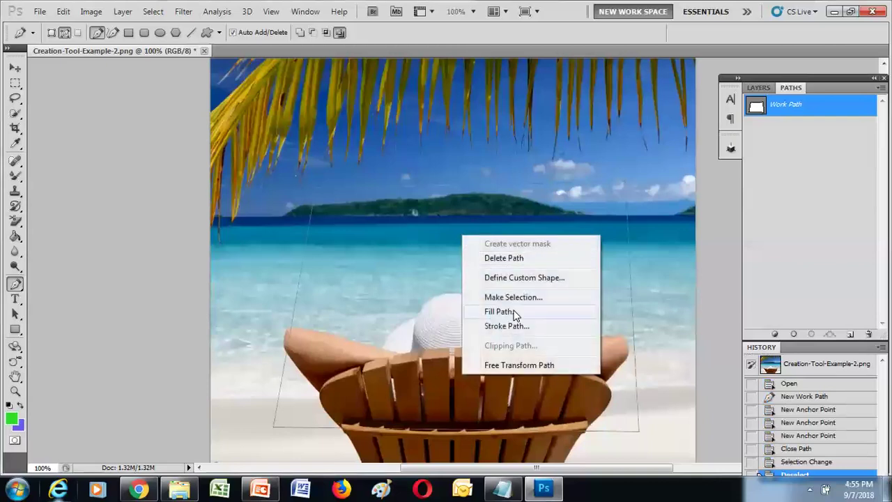
right_click(791, 105)
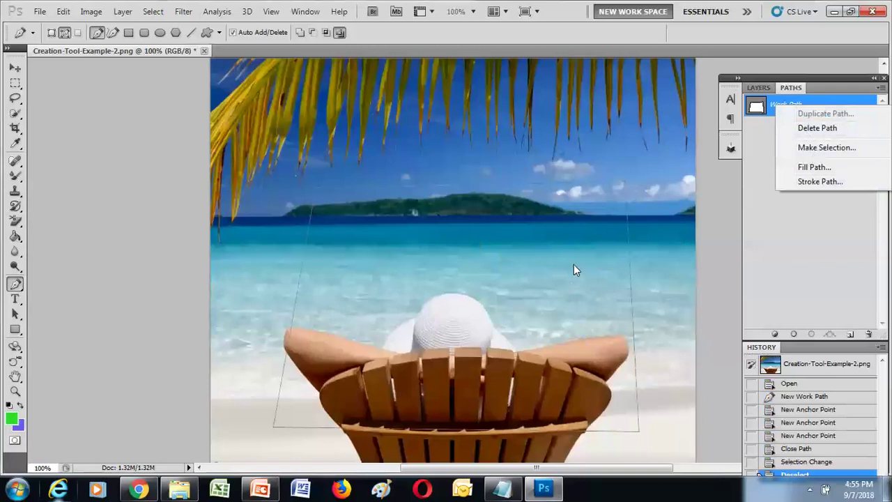
right_click(526, 249)
left_click(557, 305)
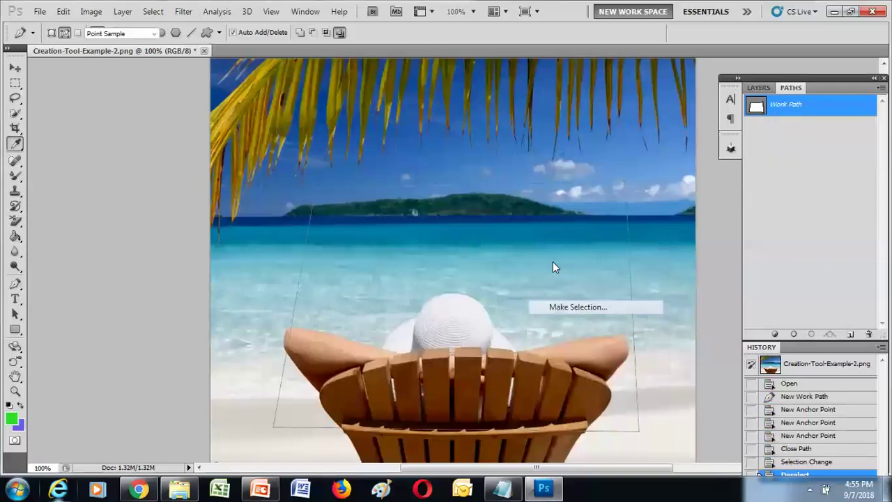
left_click(509, 141)
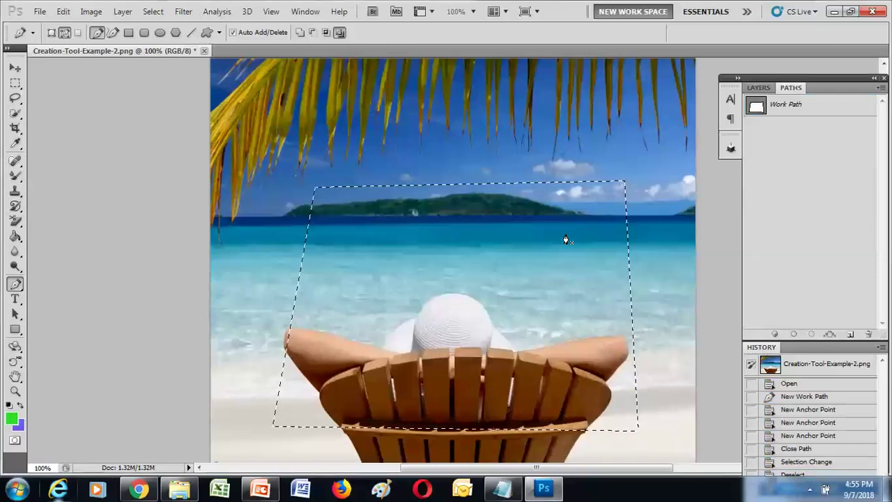
Step: Delete the Work Path, return to the layers list and clear the selection
right_click(790, 102)
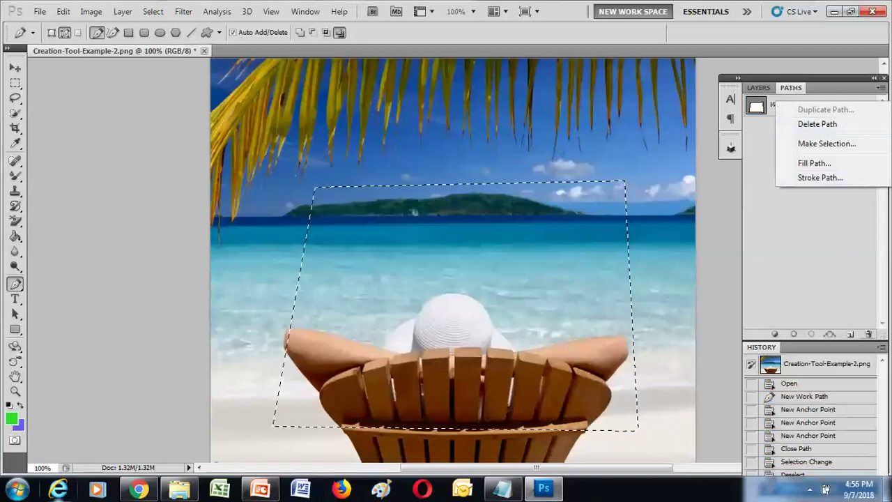
left_click(830, 126)
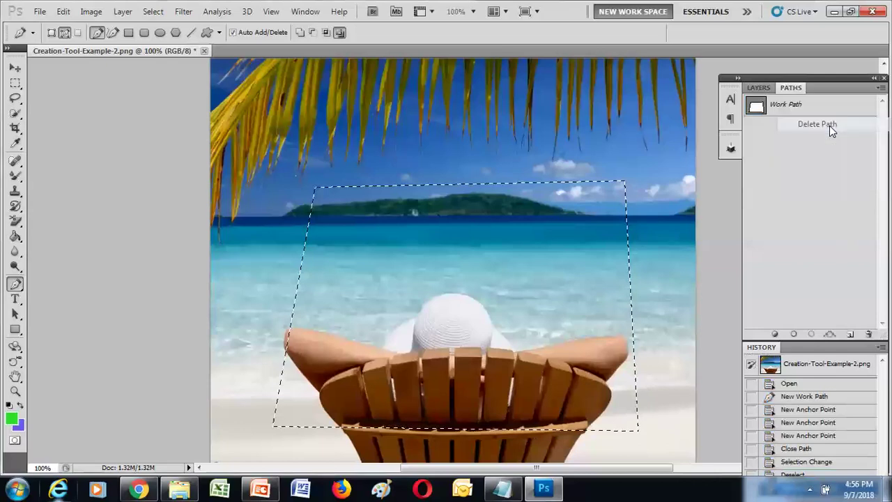
left_click(759, 87)
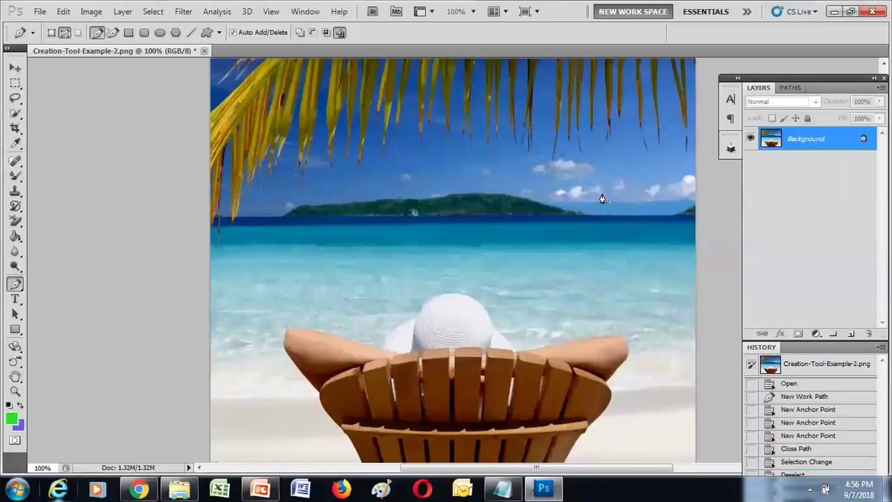
left_click(758, 89)
Step: Start a new pen path in the sky above the island, with a curved segment to the clouds and another down to the sand right of the chair
left_click(320, 177)
mouse_move(347, 186)
left_mouse_down()
mouse_move(360, 154)
mouse_move(342, 197)
mouse_move(343, 156)
mouse_move(342, 188)
left_mouse_up()
left_click_drag(339, 167, 392, 196)
left_click_drag(393, 199, 423, 141)
left_click_drag(422, 143, 420, 175)
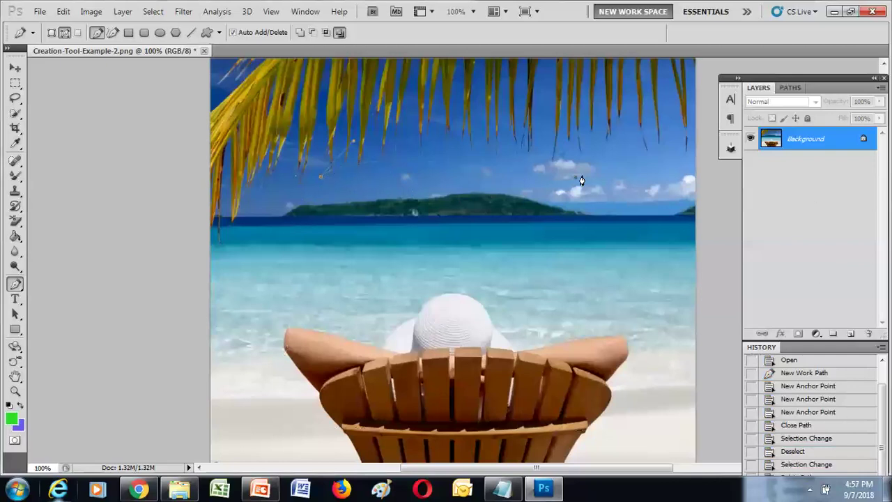
left_click(625, 436)
left_click_drag(612, 433, 592, 417)
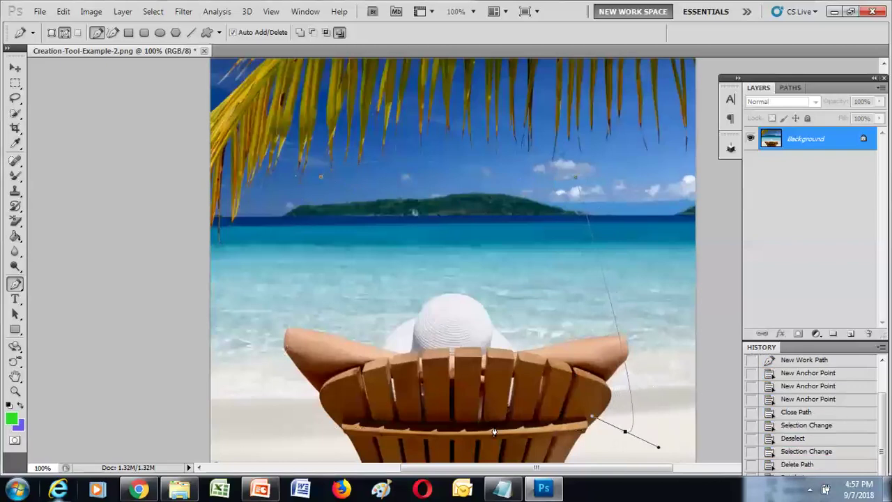
Step: Add an anchor on the sand left of the chair, undo the extra anchor by the horizon, and close the path at its starting point
left_click(277, 434)
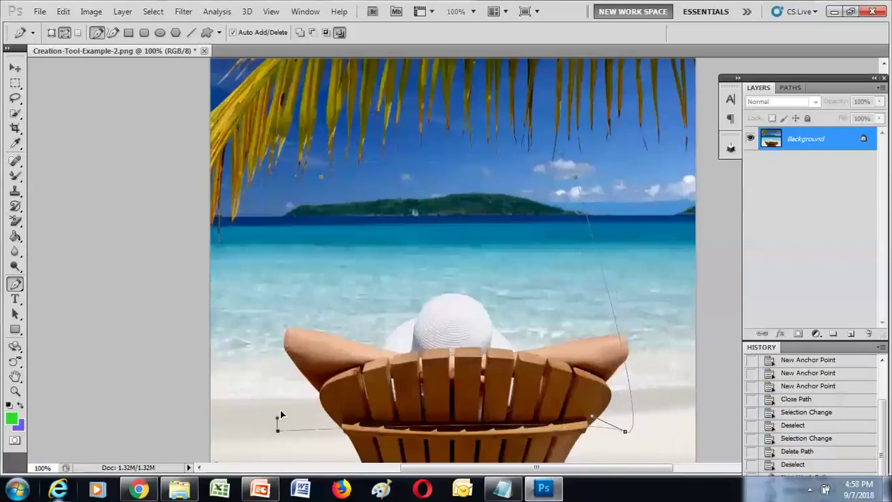
left_click(303, 224)
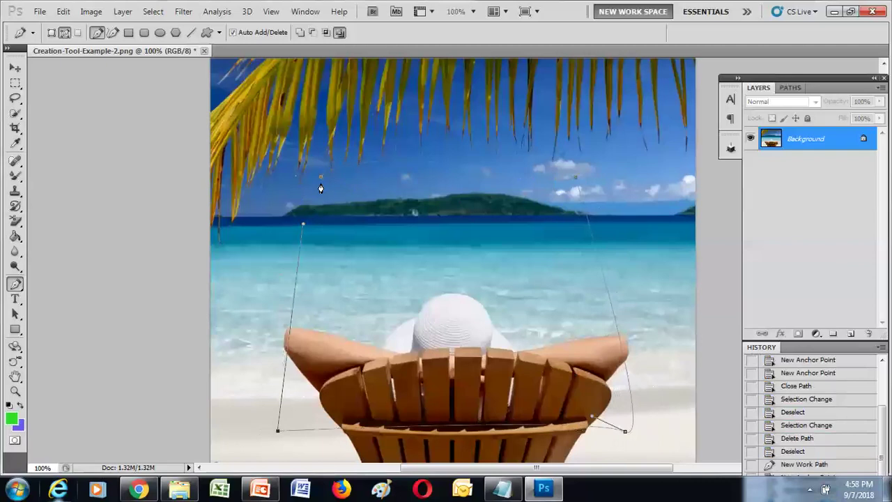
key("ctrl+z")
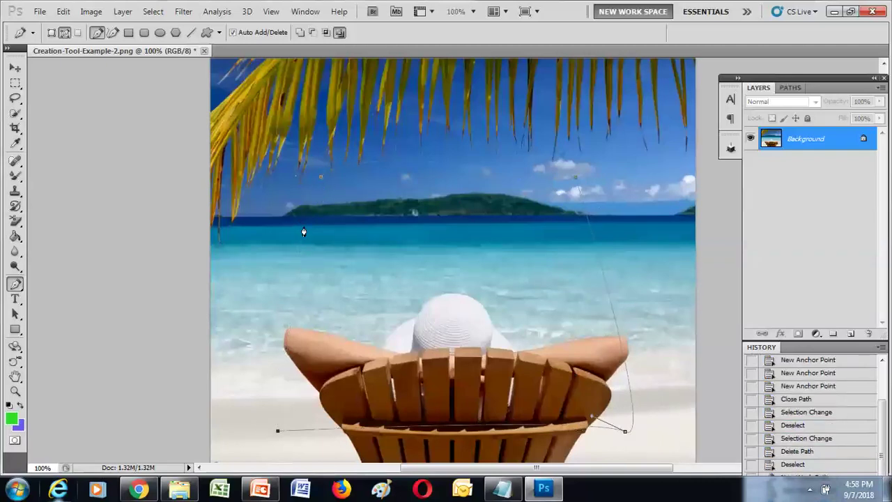
left_click_drag(320, 177, 339, 167)
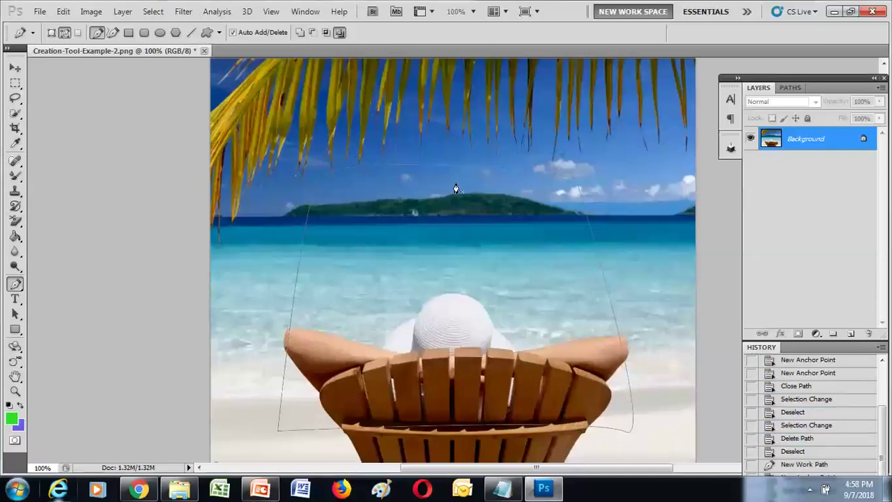
Step: Undo the stray curved anchor point placed inside the closed shape and display the document's paths
left_click_drag(354, 238, 387, 181)
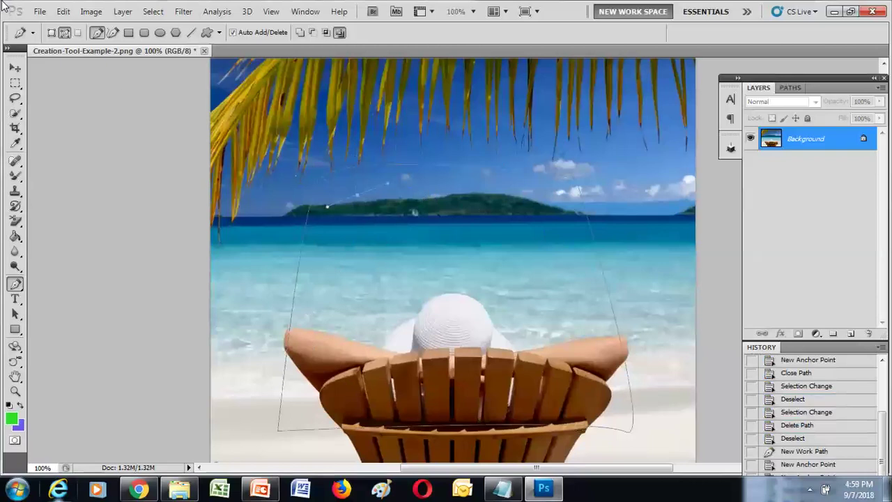
key("ctrl+z")
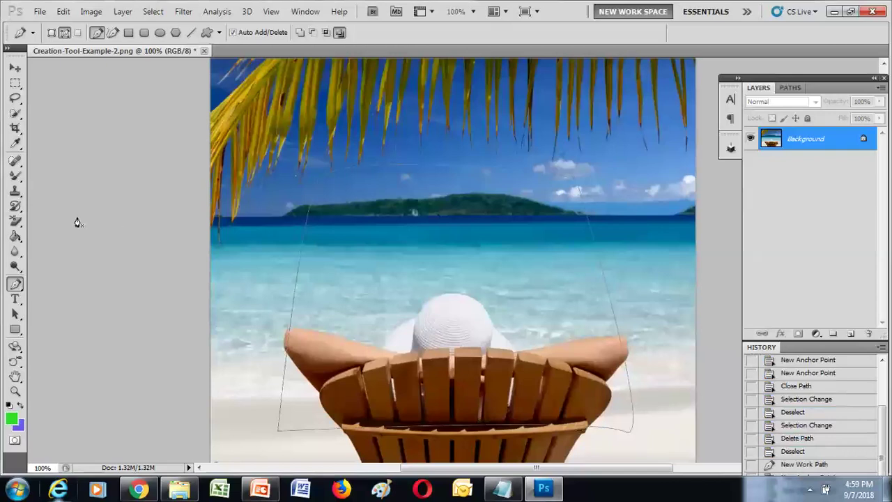
left_click(15, 287)
left_click(792, 88)
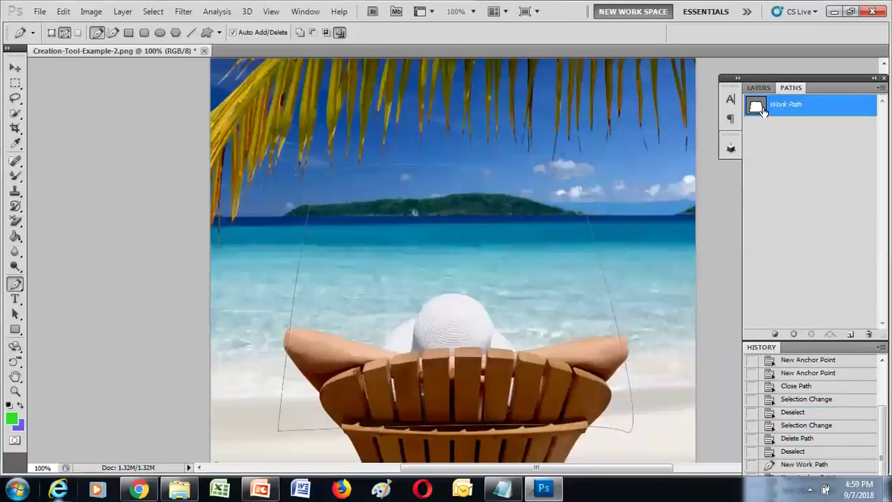
Step: Return to the layers list and delete the closed path drawn around the chair and island
left_click(763, 88)
right_click(511, 250)
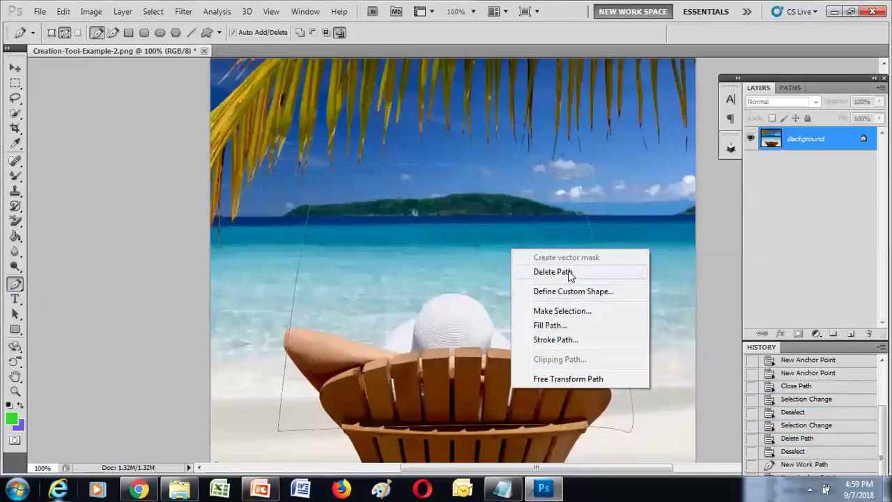
left_click(553, 272)
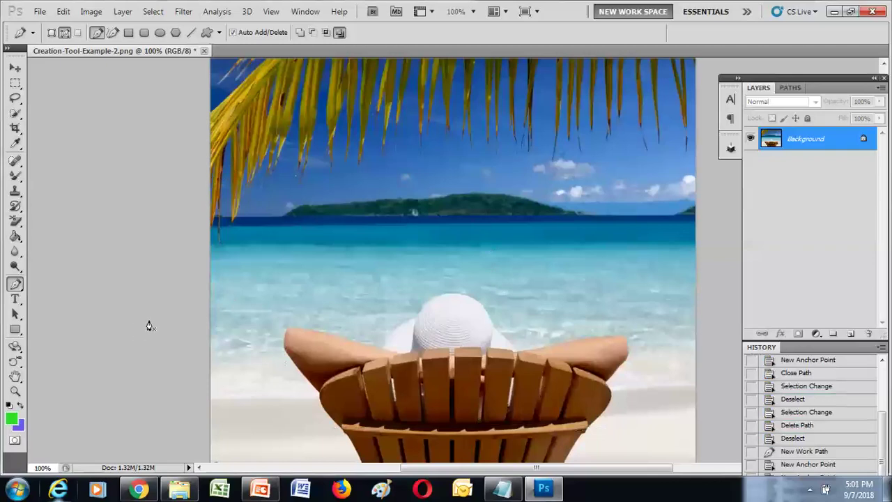
Step: Magnify the beach photo to 200% and reduce it to 66.67% to view the whole image
key("ctrl+plus")
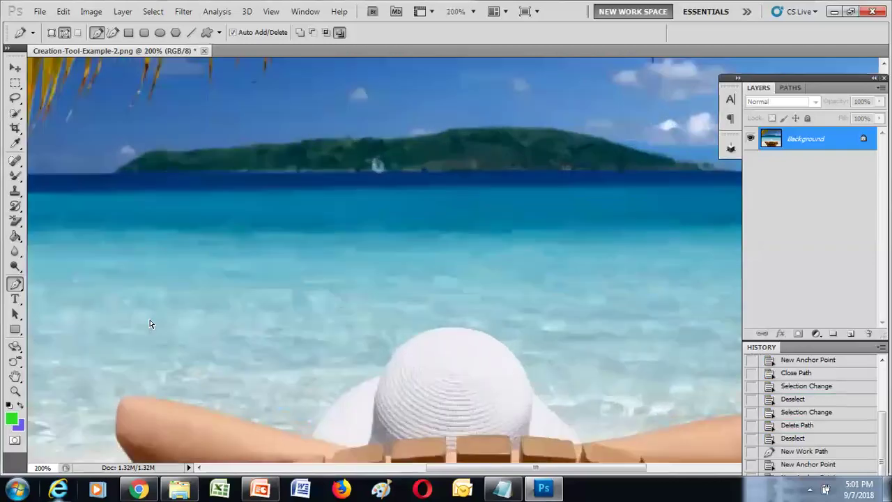
key("ctrl+minus")
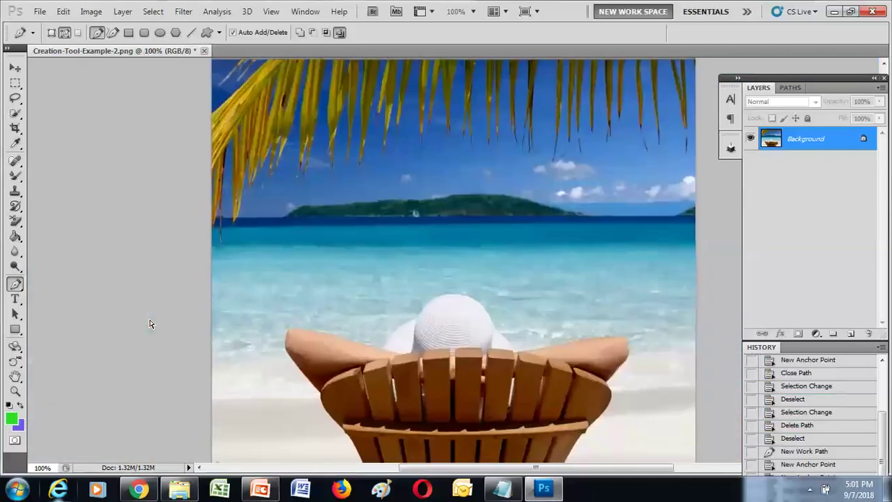
key("ctrl+minus")
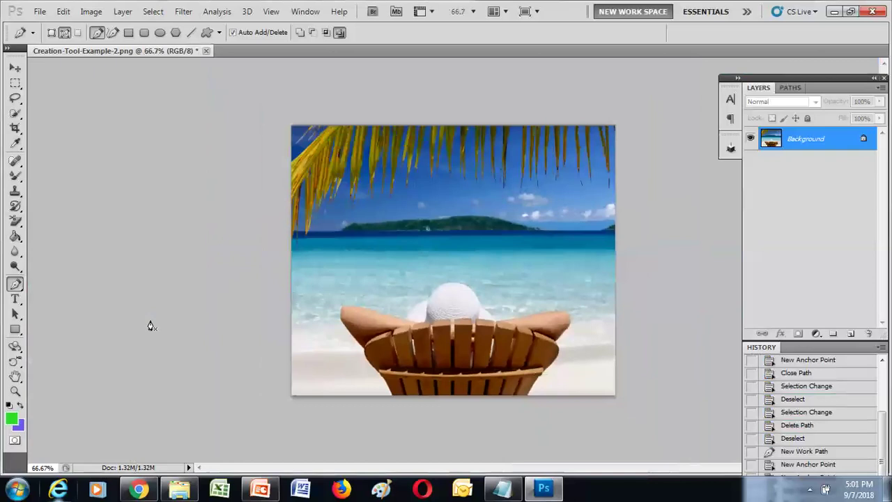
Step: Use the Zoom tool to examine the sand and arm beside the chair at 200%, and zoom back out to 100%
left_click(15, 393)
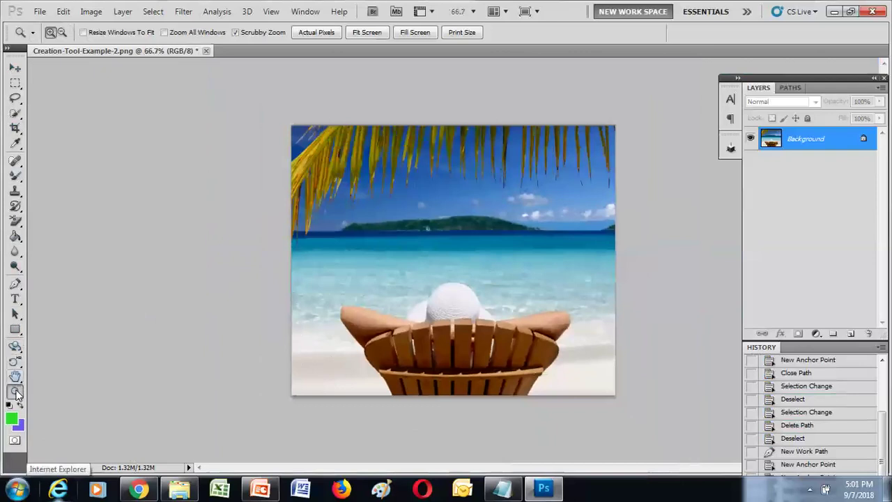
left_click(326, 355)
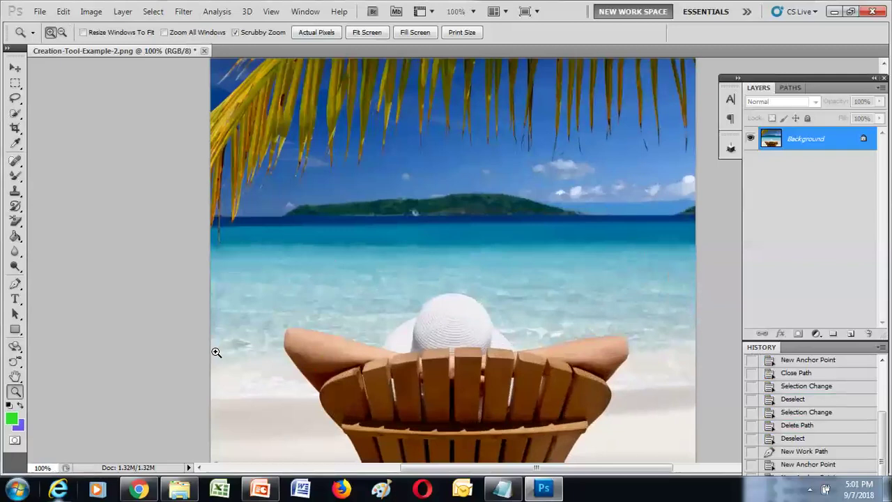
left_click(264, 400)
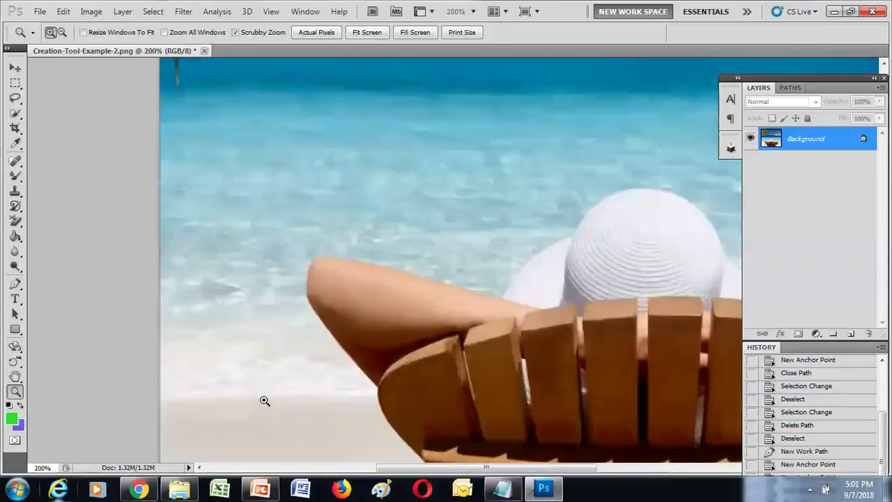
left_click(265, 401, "alt")
left_click(266, 405)
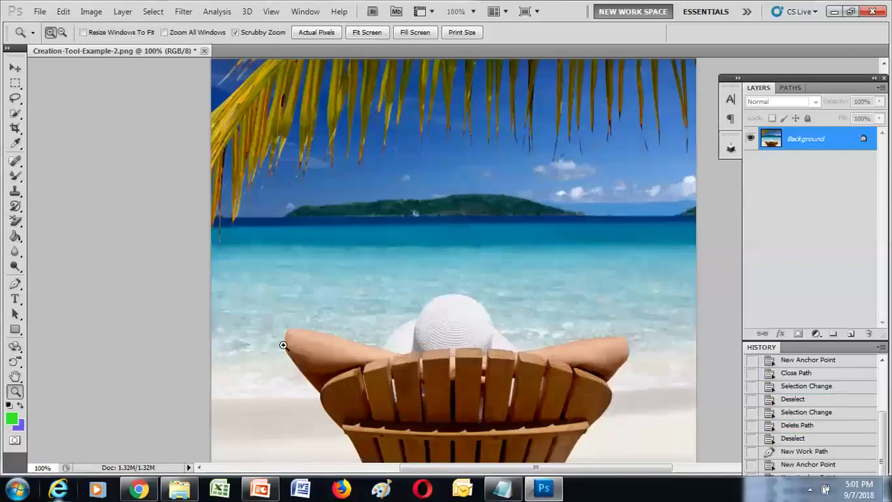
scroll(312, 396, "up", 1)
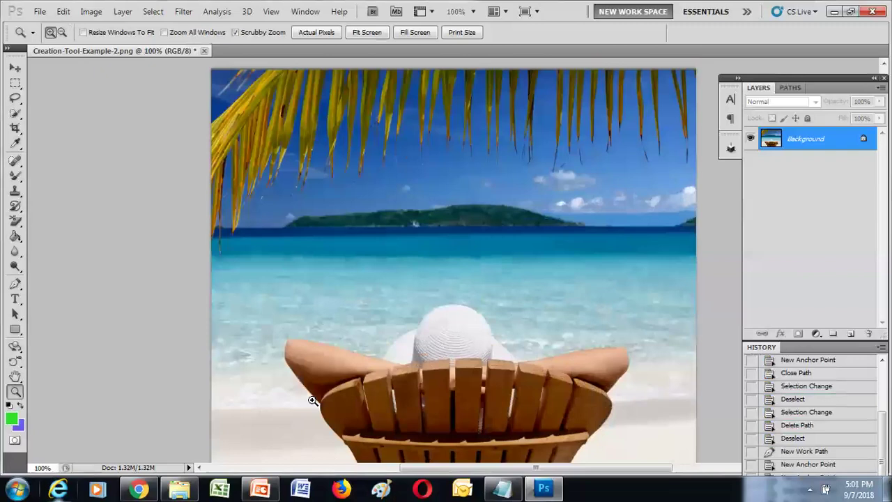
Step: Examine the hat and chair back at 200%, zoom out to the whole photo at 66.67% and restore the view to 100%
left_click(312, 405)
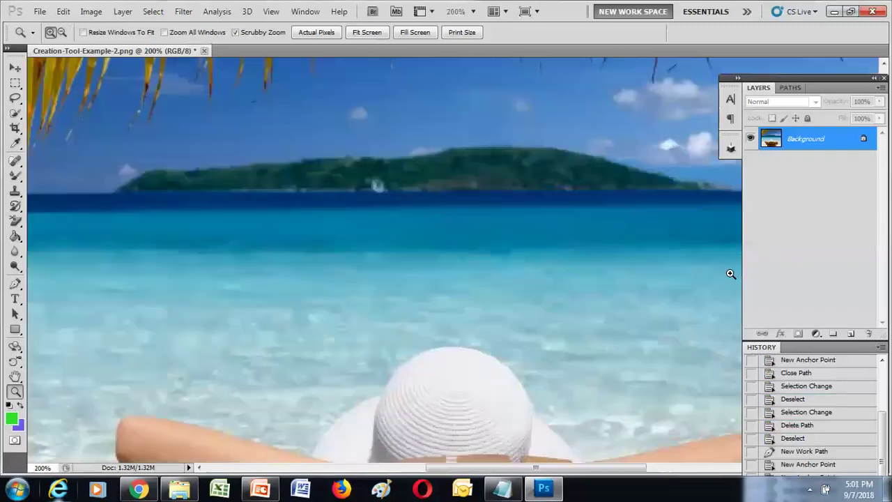
scroll(703, 284, "down", 5)
scroll(705, 284, "down", 1)
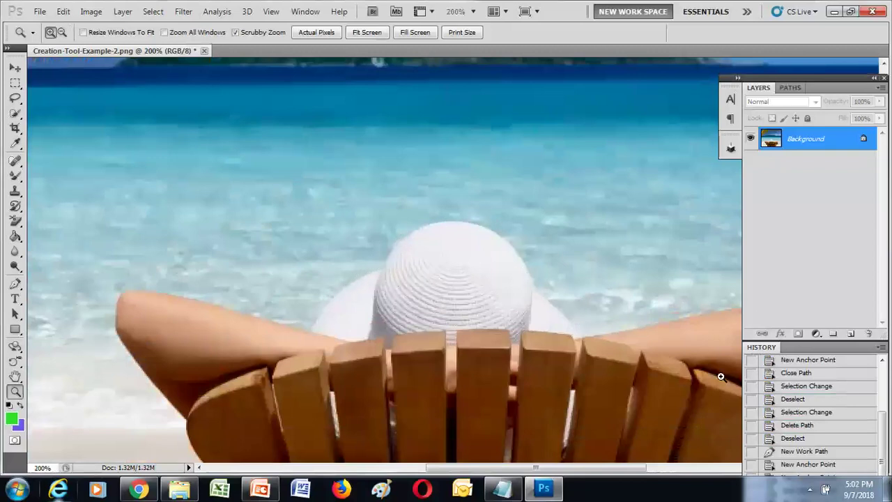
left_click(294, 319, "alt")
left_click(294, 318, "alt")
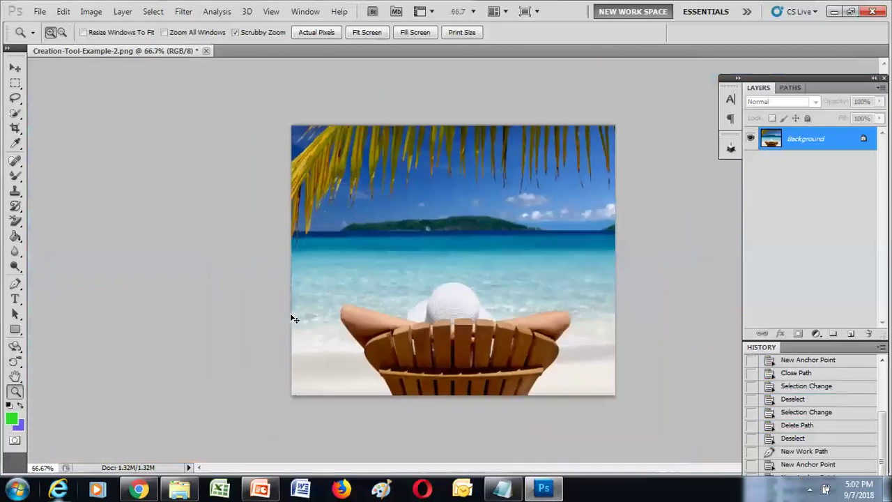
left_click(294, 319)
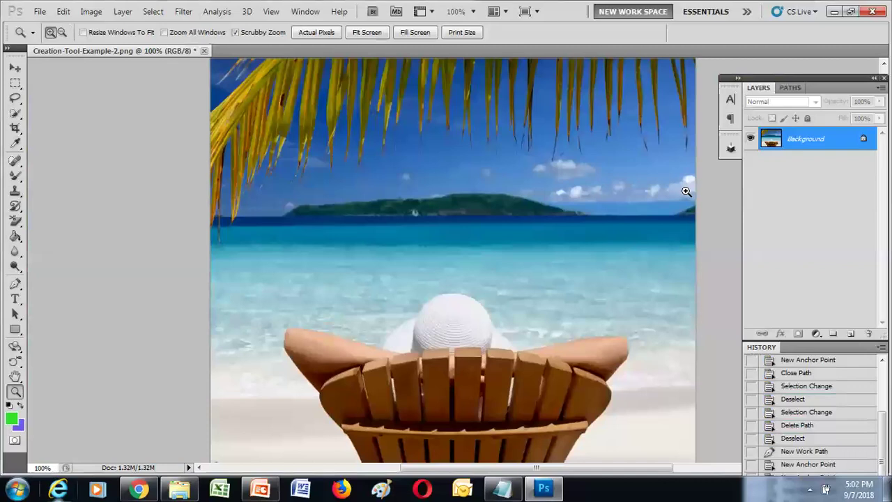
Step: Review the tool variants grouped with the Mixer Brush, Paint Bucket and Horizontal Type tools
left_click(16, 178)
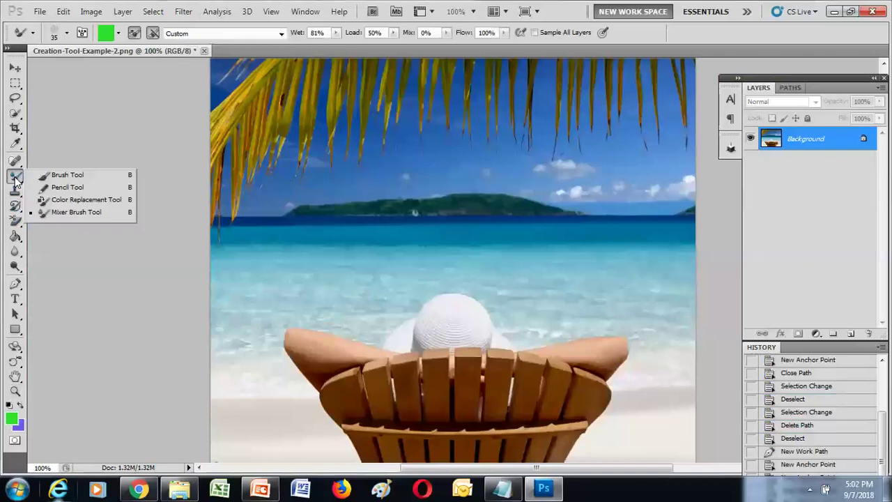
left_click(15, 236)
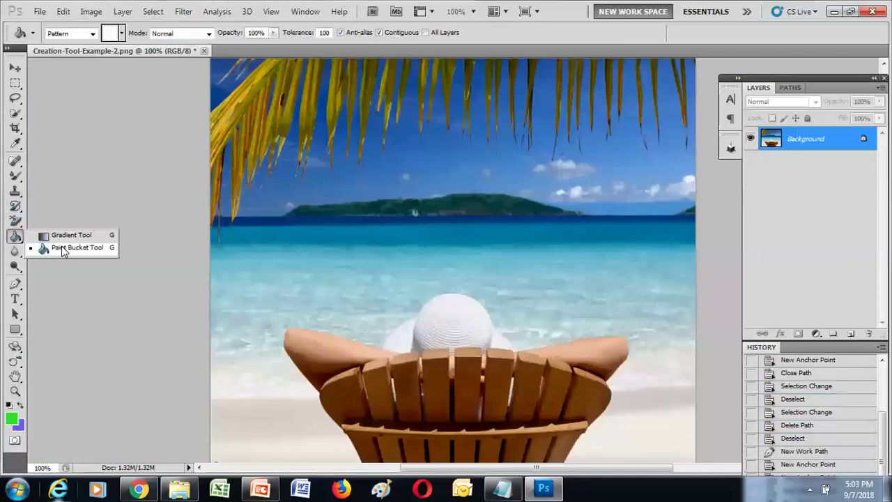
left_click(16, 300)
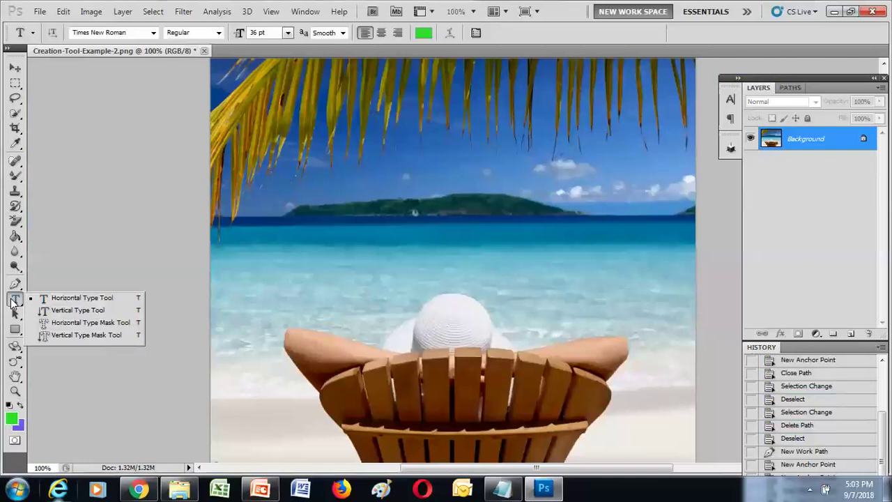
left_click(732, 14)
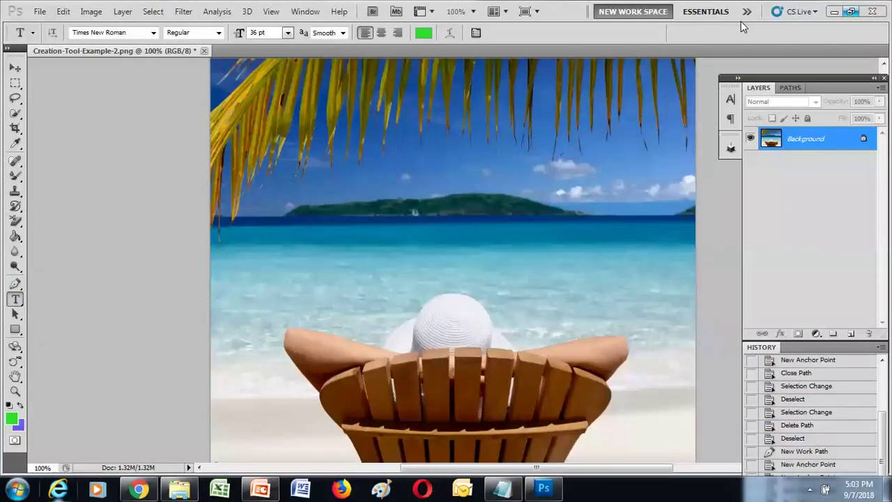